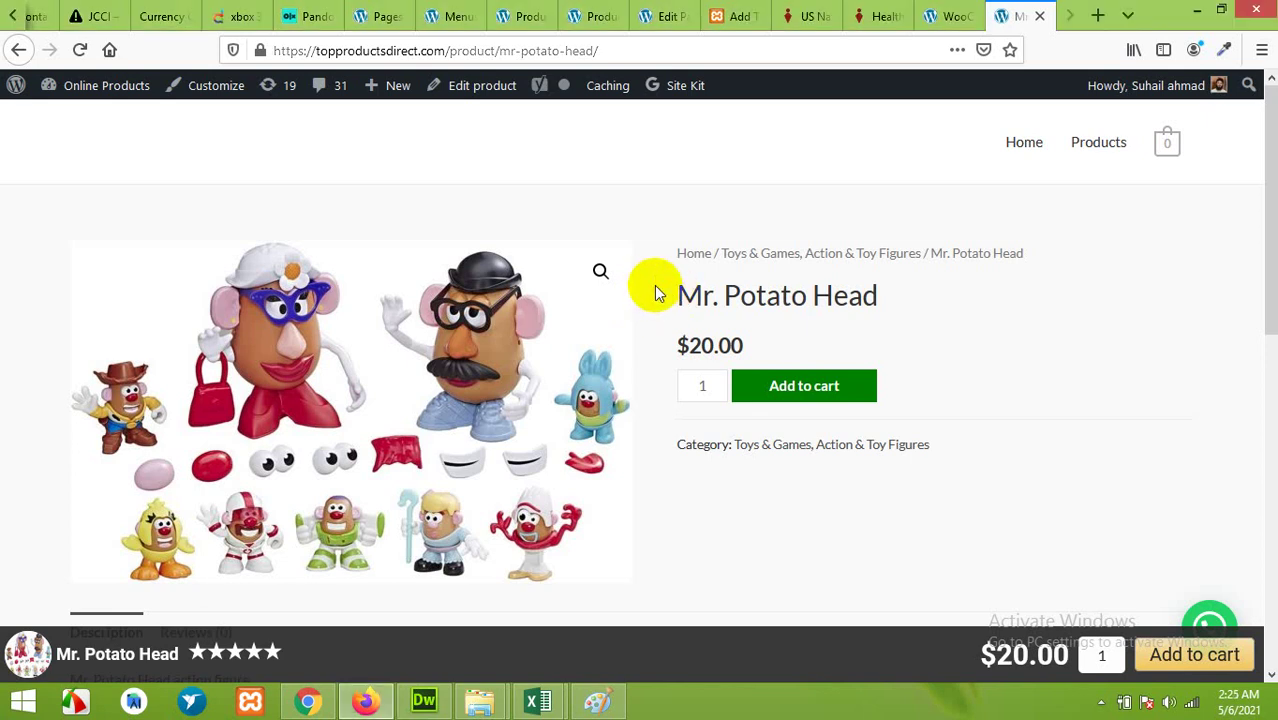
- Scroll the product page and check the quantity field in the sticky add-to-cart bar
scroll(655, 298, down, 4)
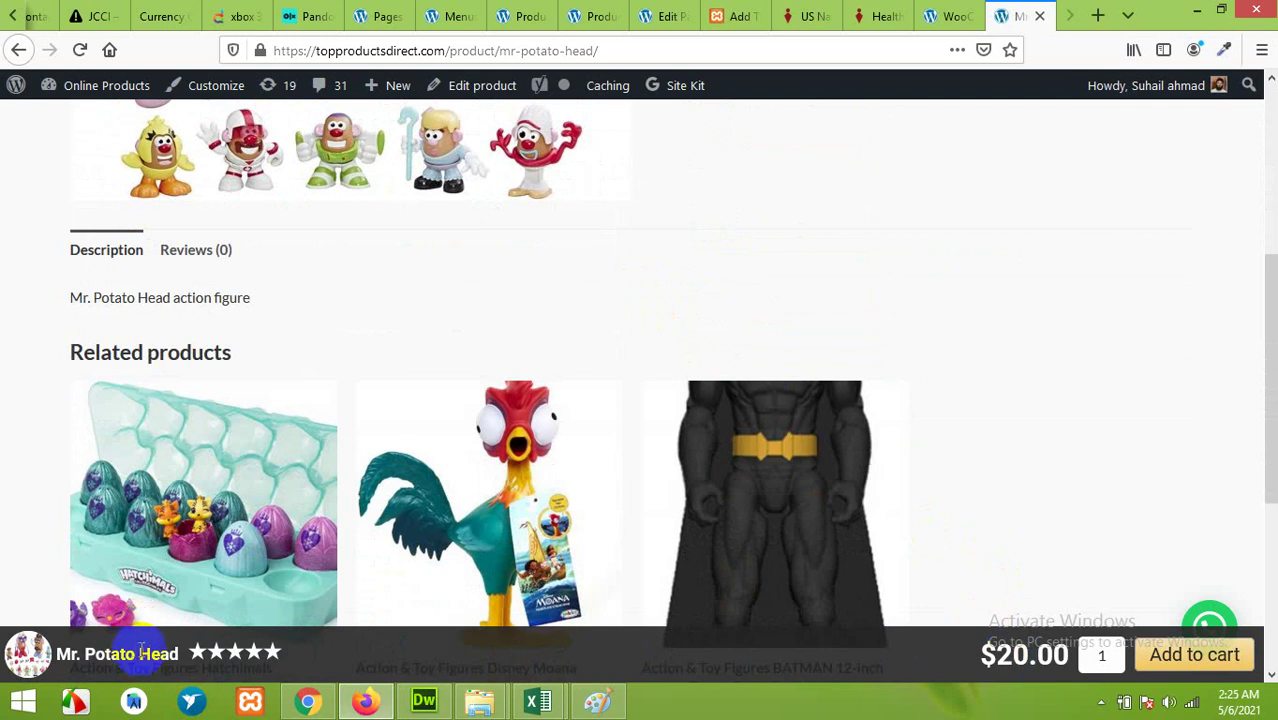
scroll(830, 501, up, 4)
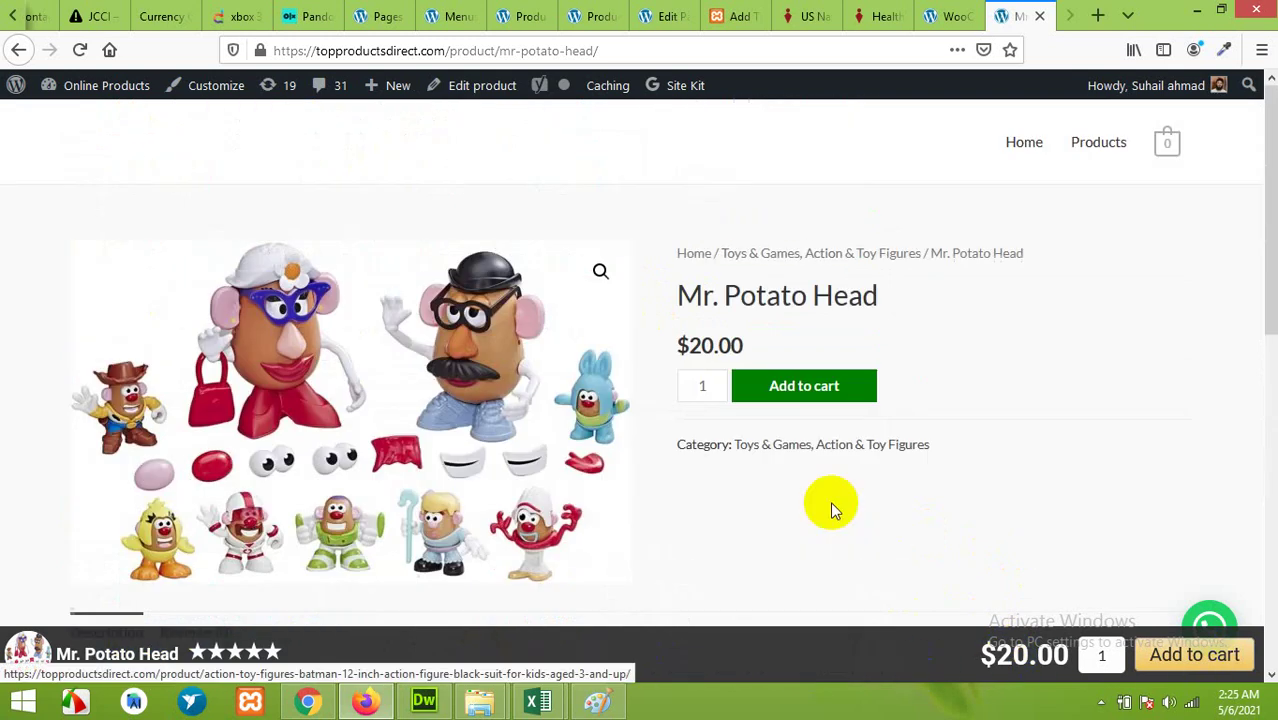
scroll(845, 450, down, 7)
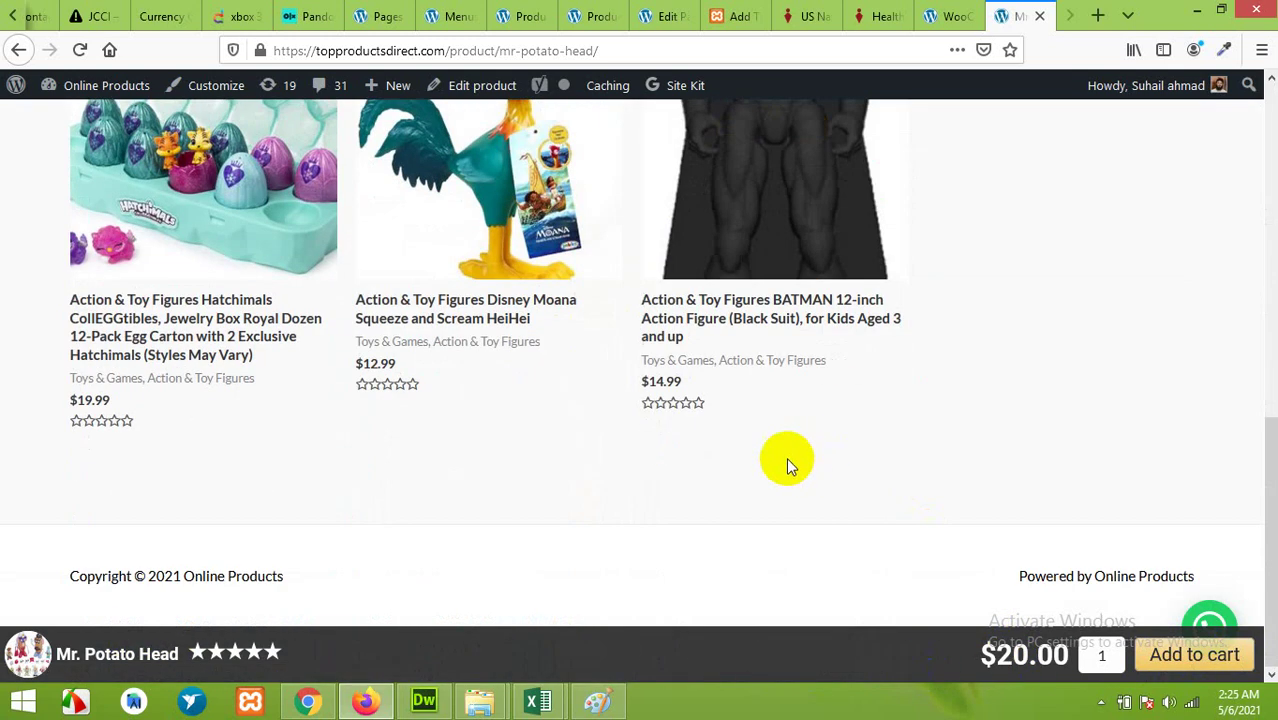
scroll(786, 462, up, 7)
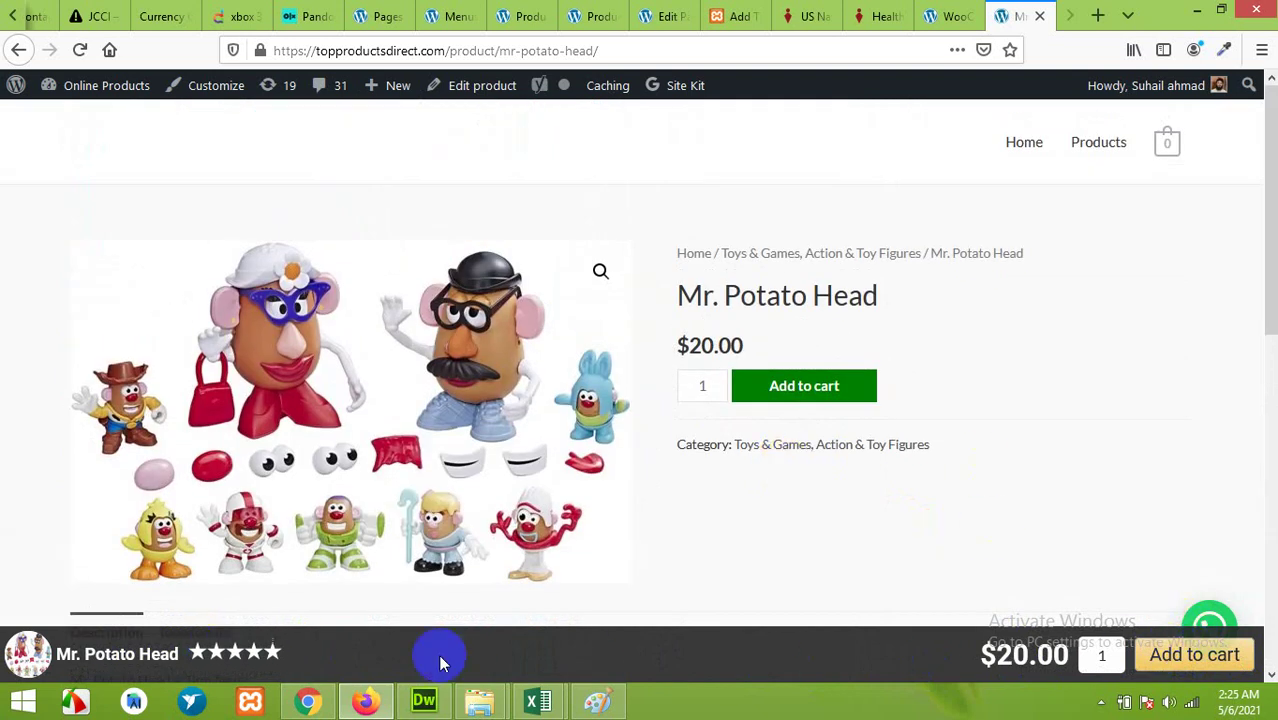
click(1100, 655)
- Bring Chrome's mobile preview of the product page forward and scroll through it
click(307, 701)
click(670, 432)
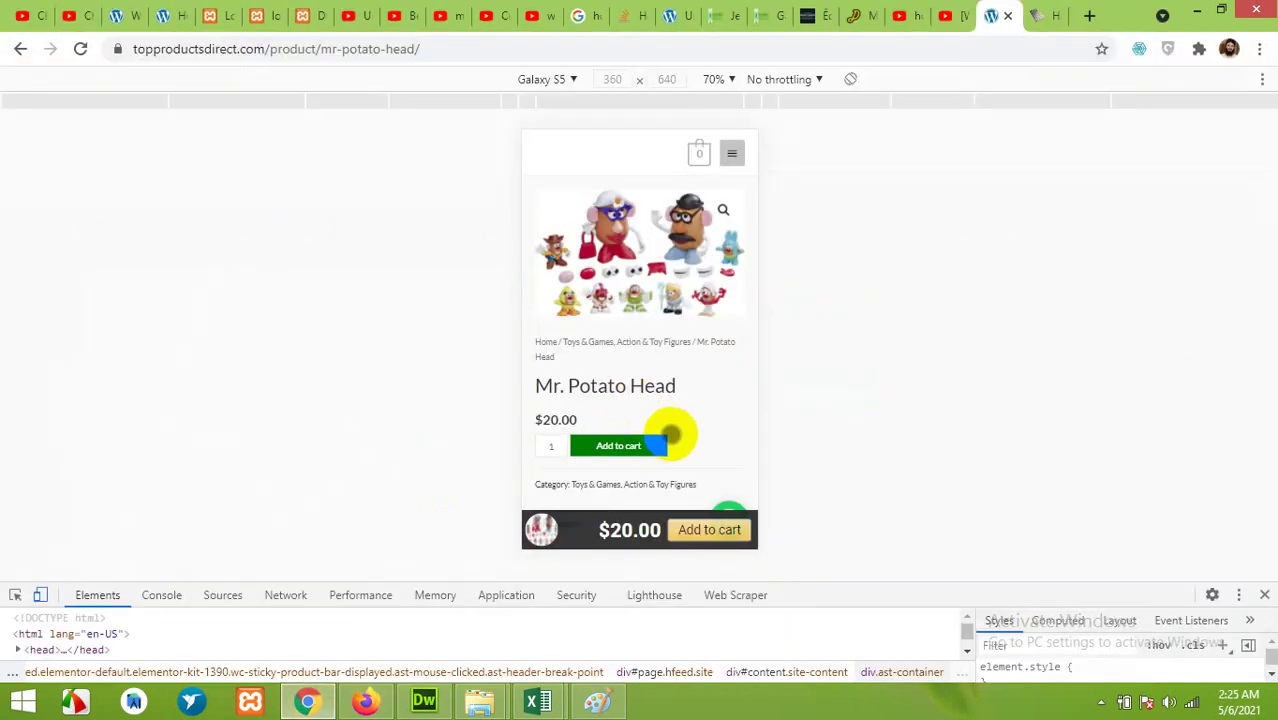
scroll(700, 430, down, 5)
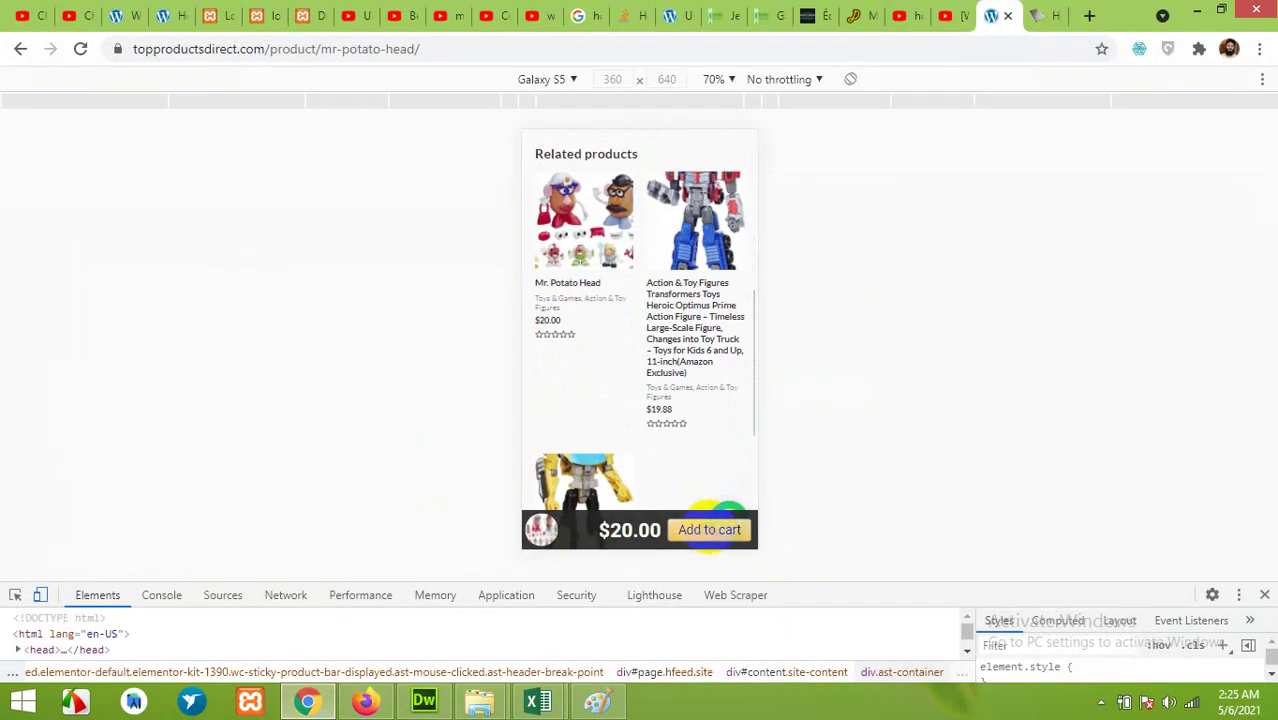
scroll(668, 500, up, 5)
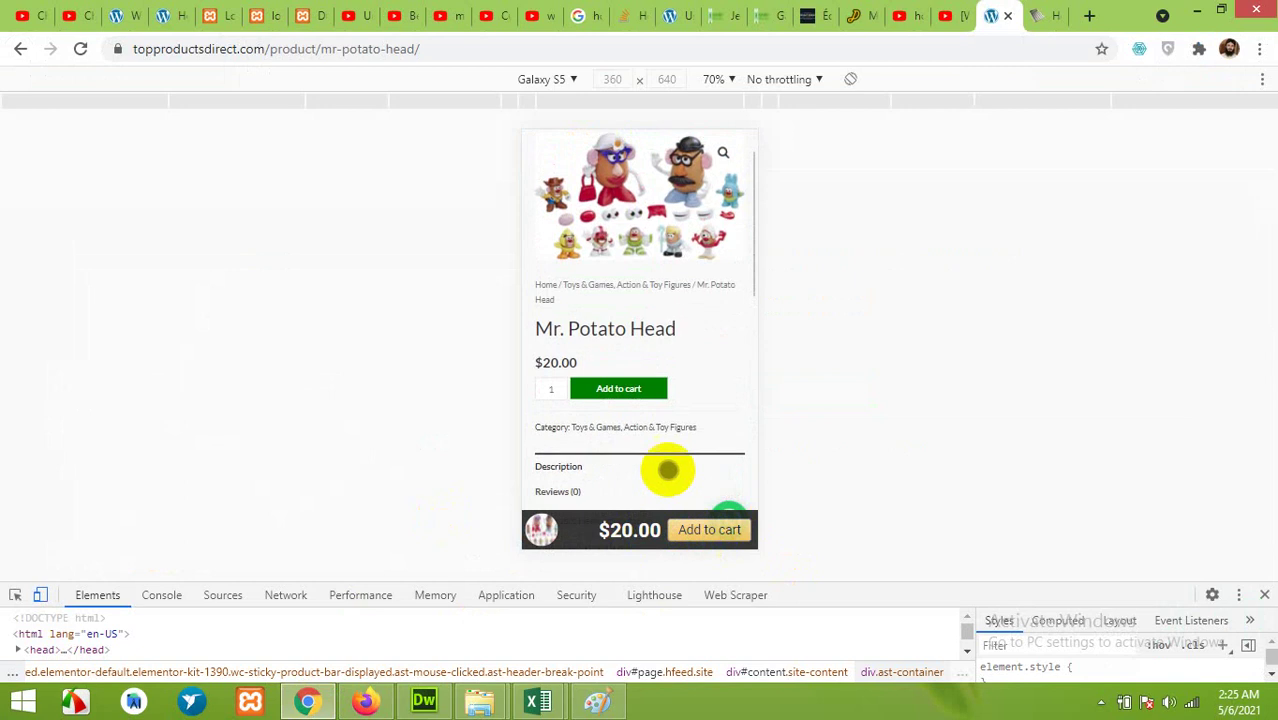
scroll(668, 469, up, 1)
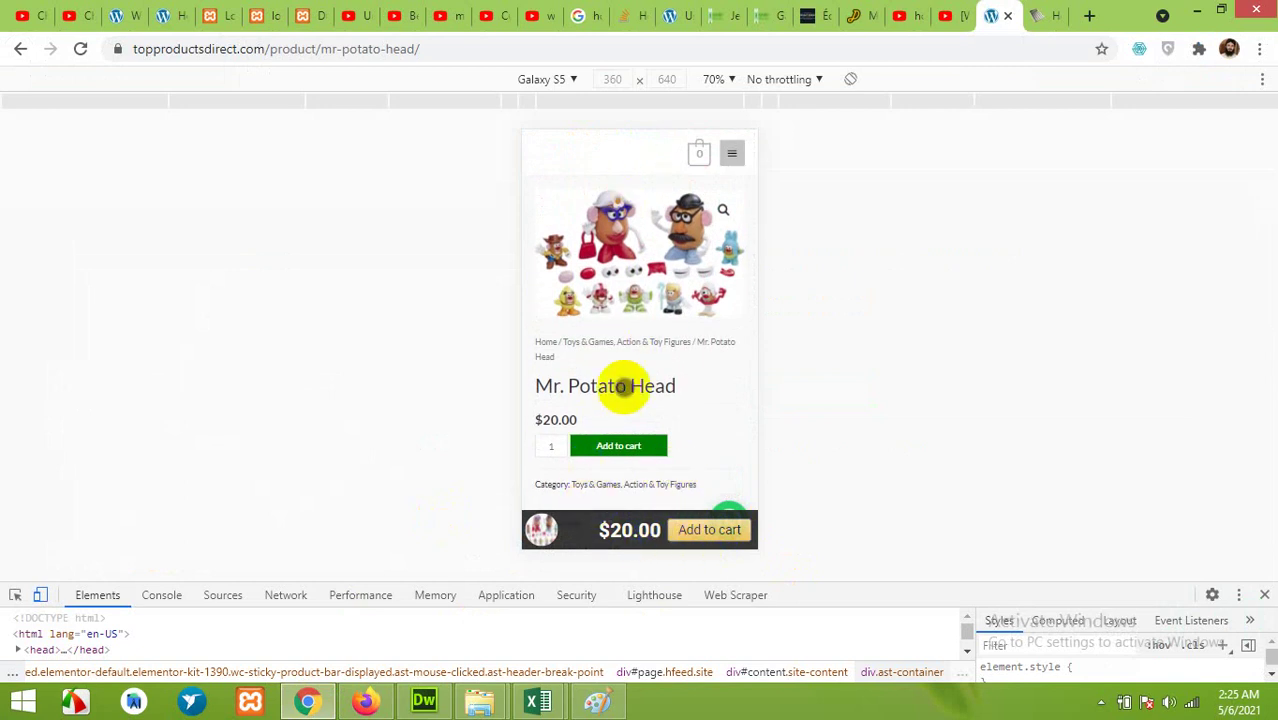
- Preview the page as iPhone 5/SE, then iPad Pro, checking the product name in the sticky bar
click(560, 79)
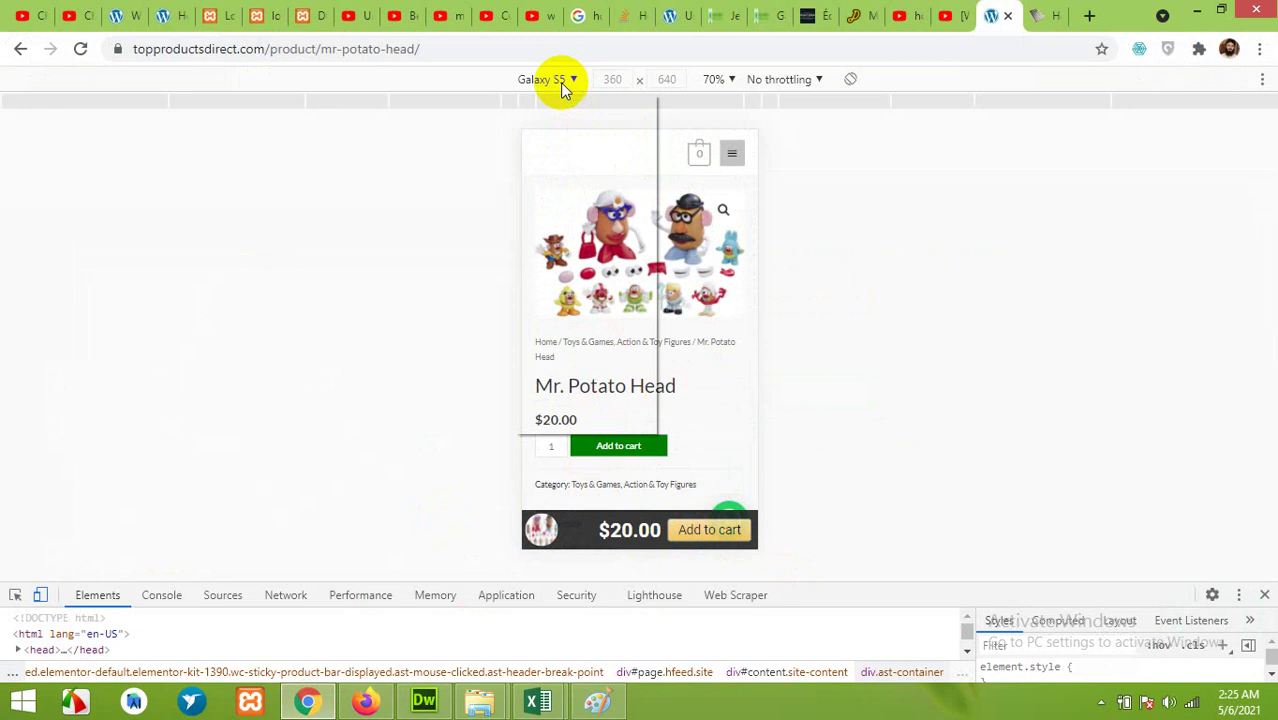
click(553, 229)
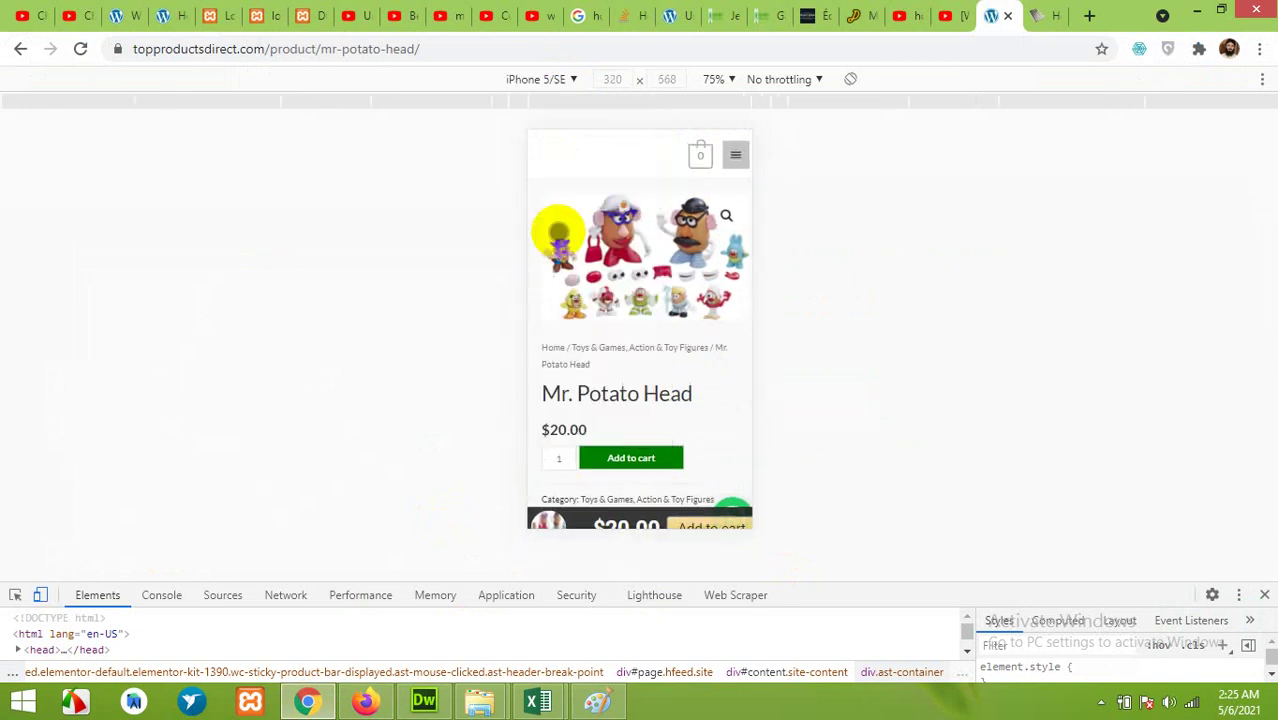
click(559, 80)
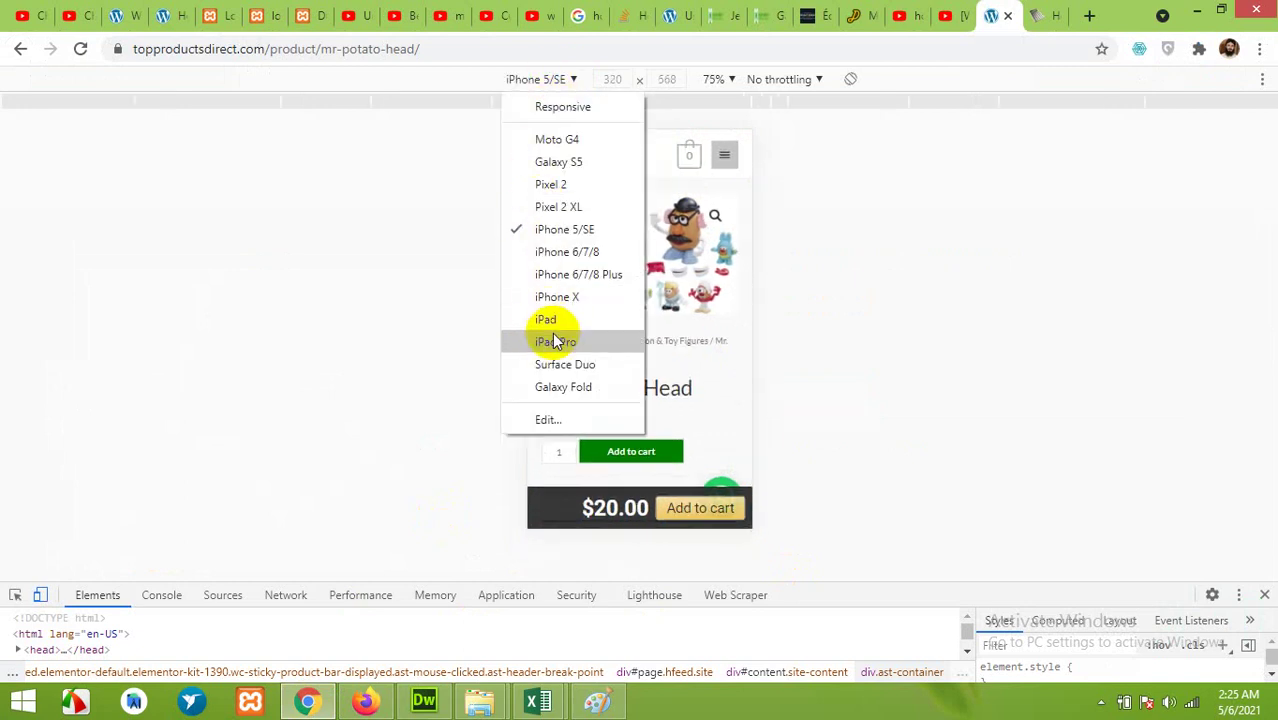
click(557, 338)
click(545, 80)
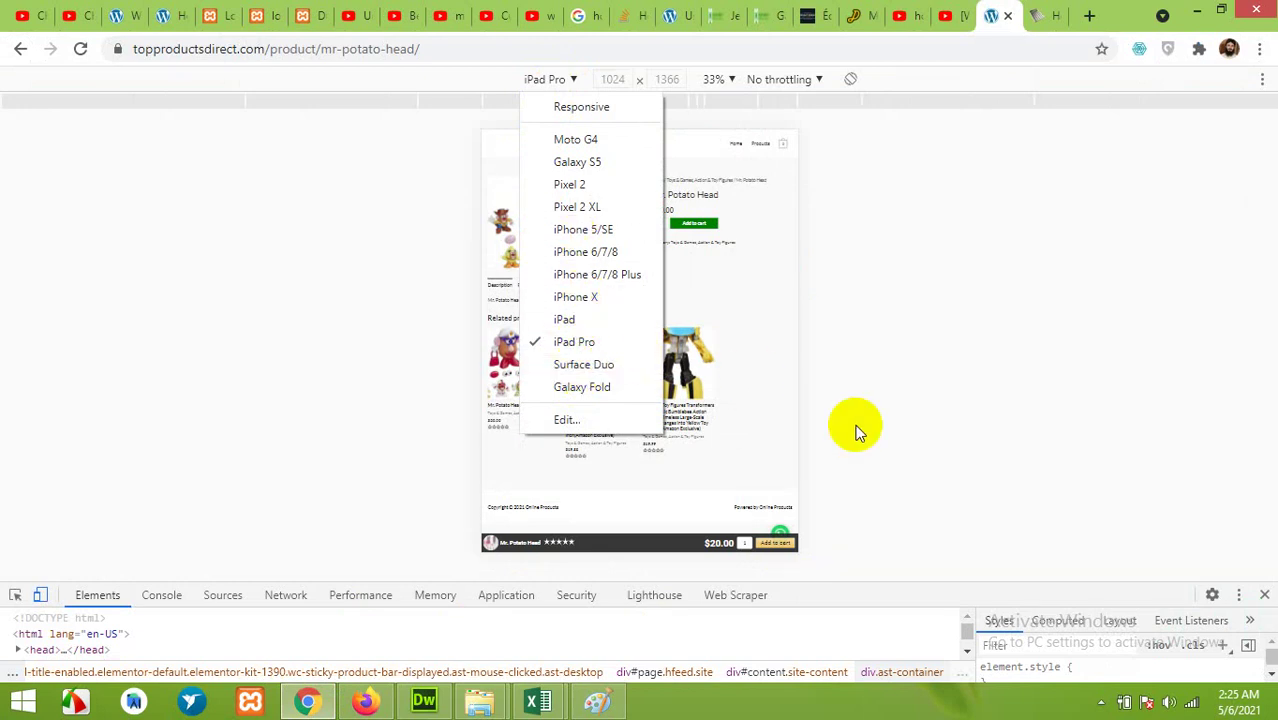
click(815, 505)
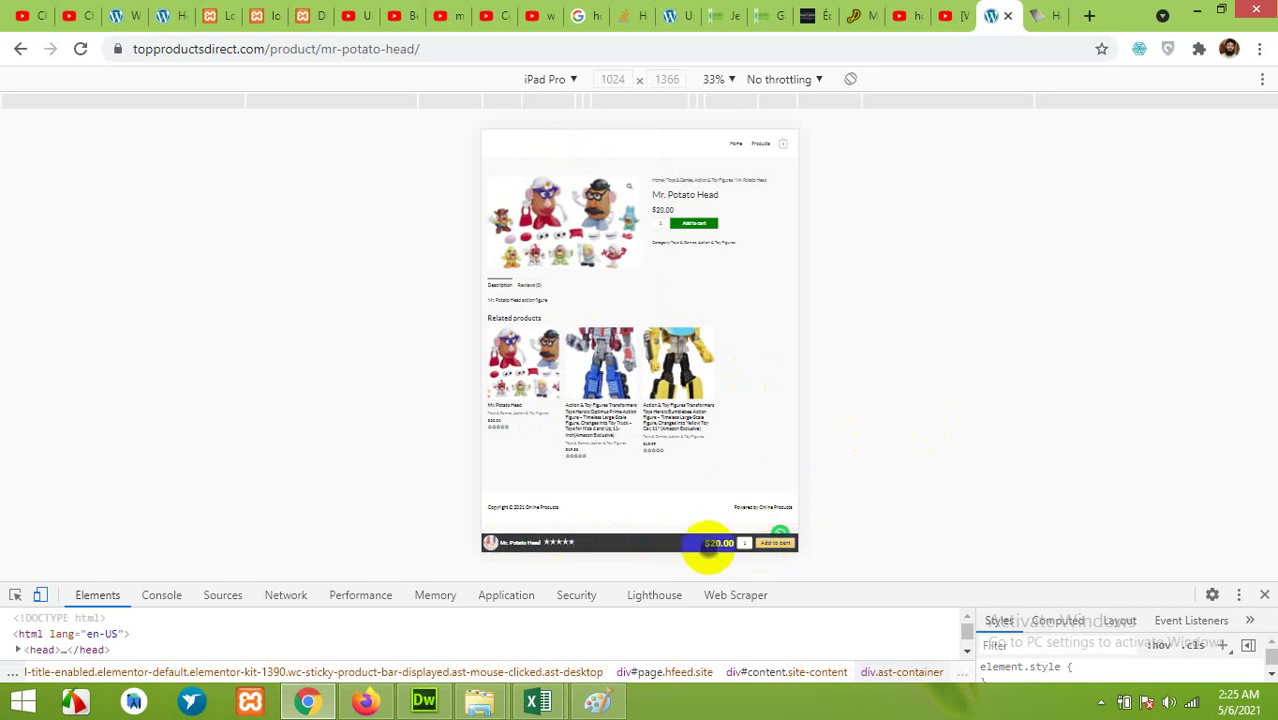
drag(491, 542, 535, 542)
click(571, 537)
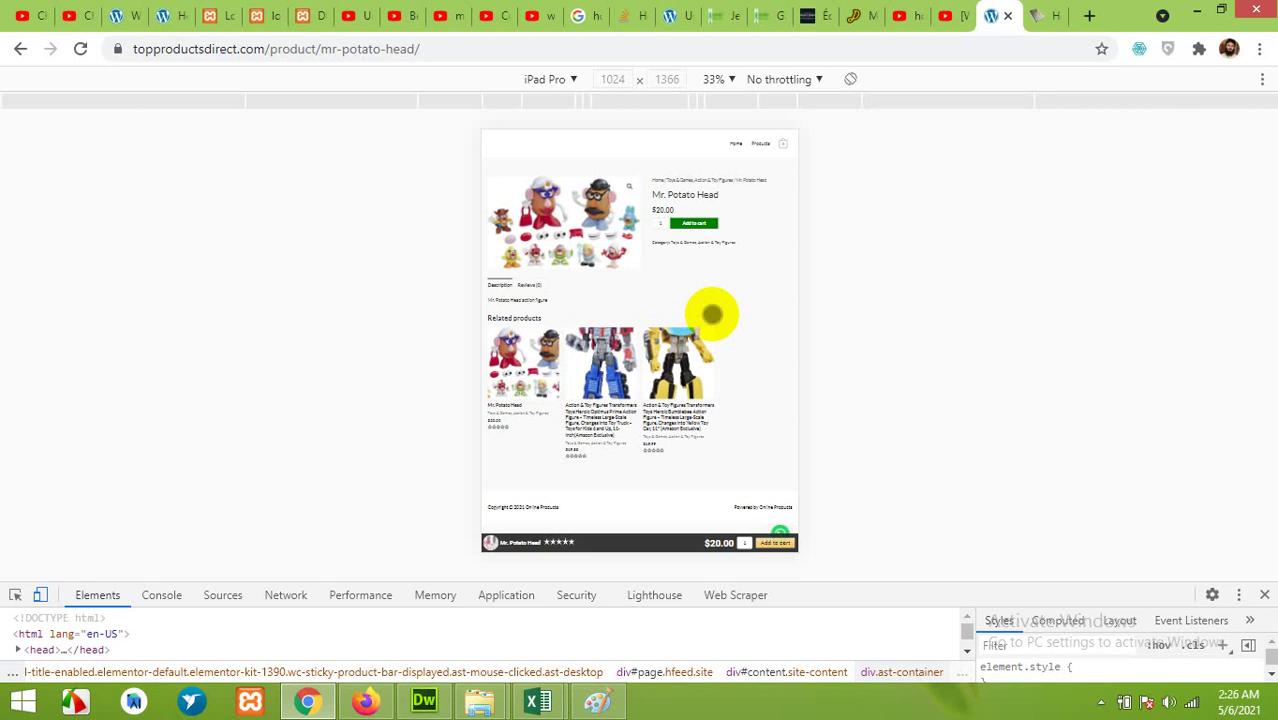
- Switch the emulated device to Galaxy S5 (360 × 640) and scroll the page
click(560, 79)
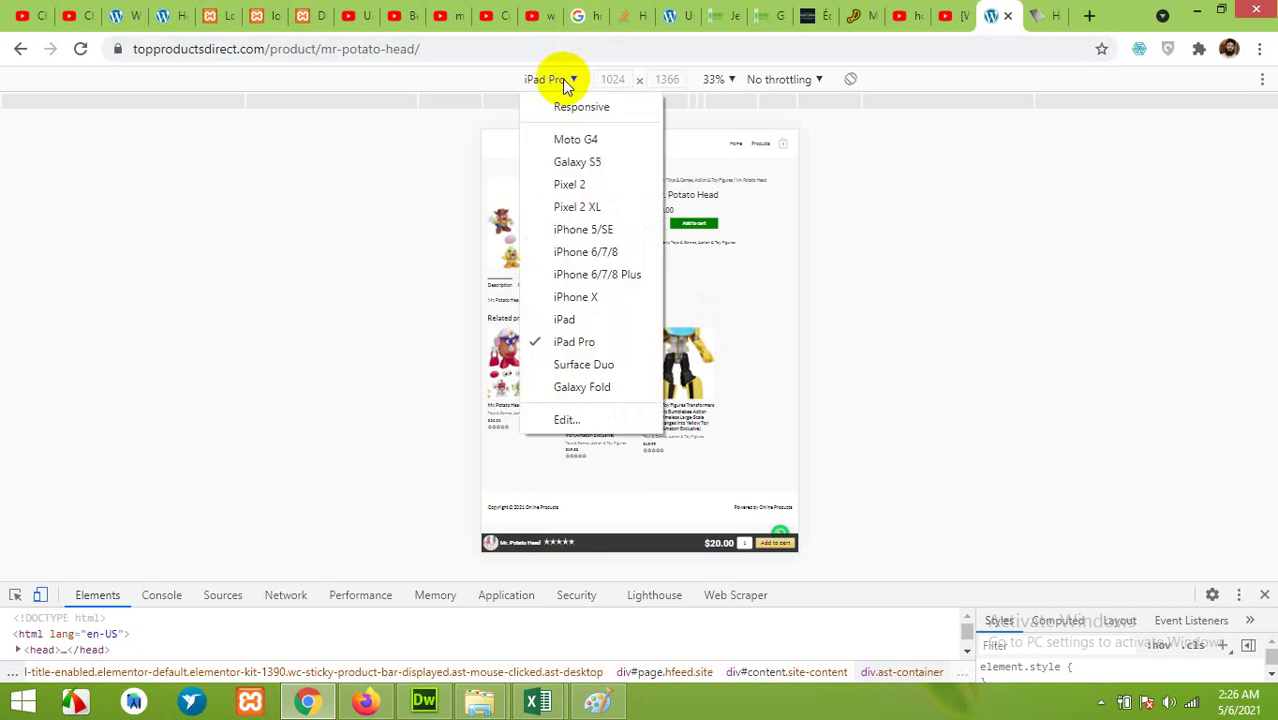
click(589, 163)
scroll(600, 385, down, 3)
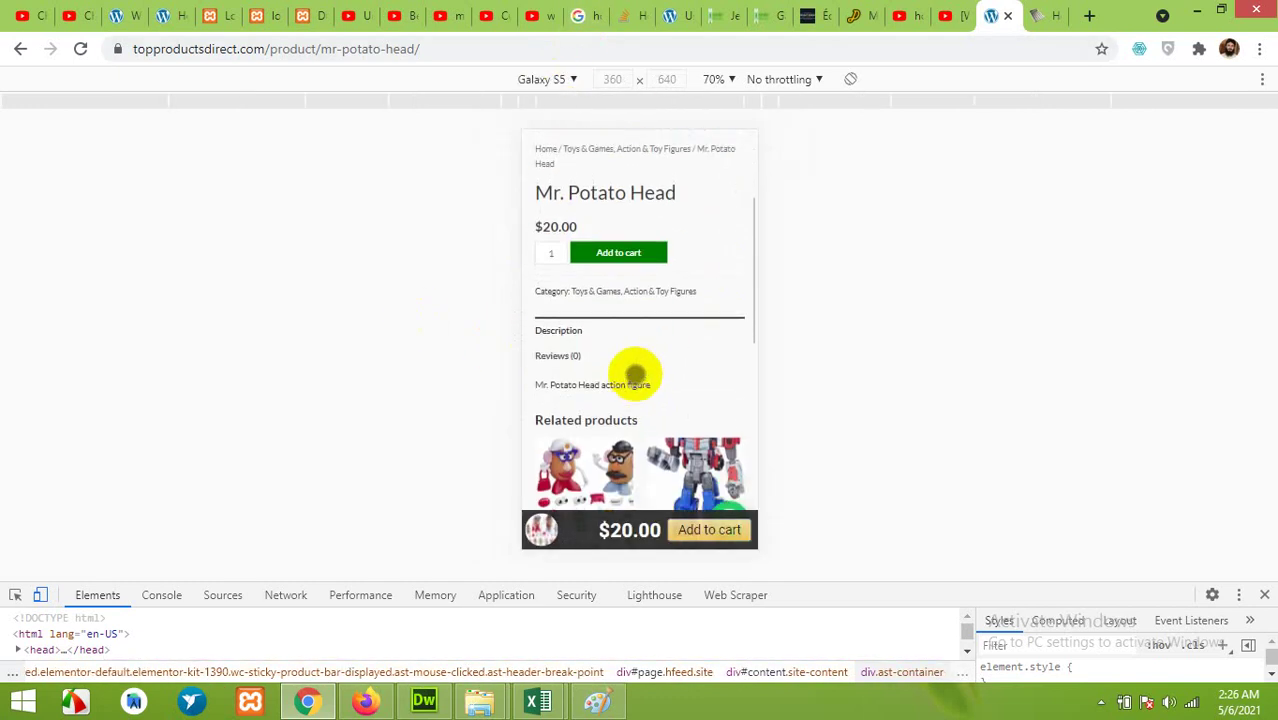
scroll(636, 377, up, 3)
mouse_move(365, 708)
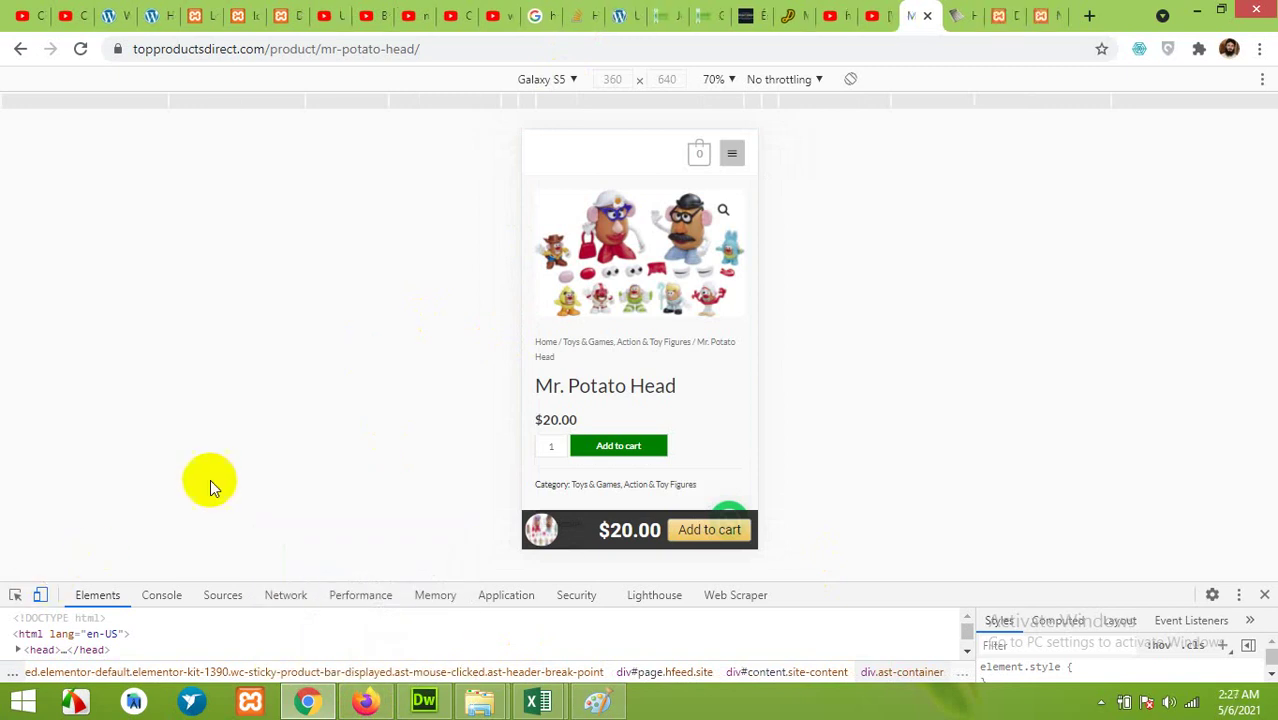
- Scroll through the Bisnezia Shop product page
click(1040, 14)
scroll(801, 369, down, 3)
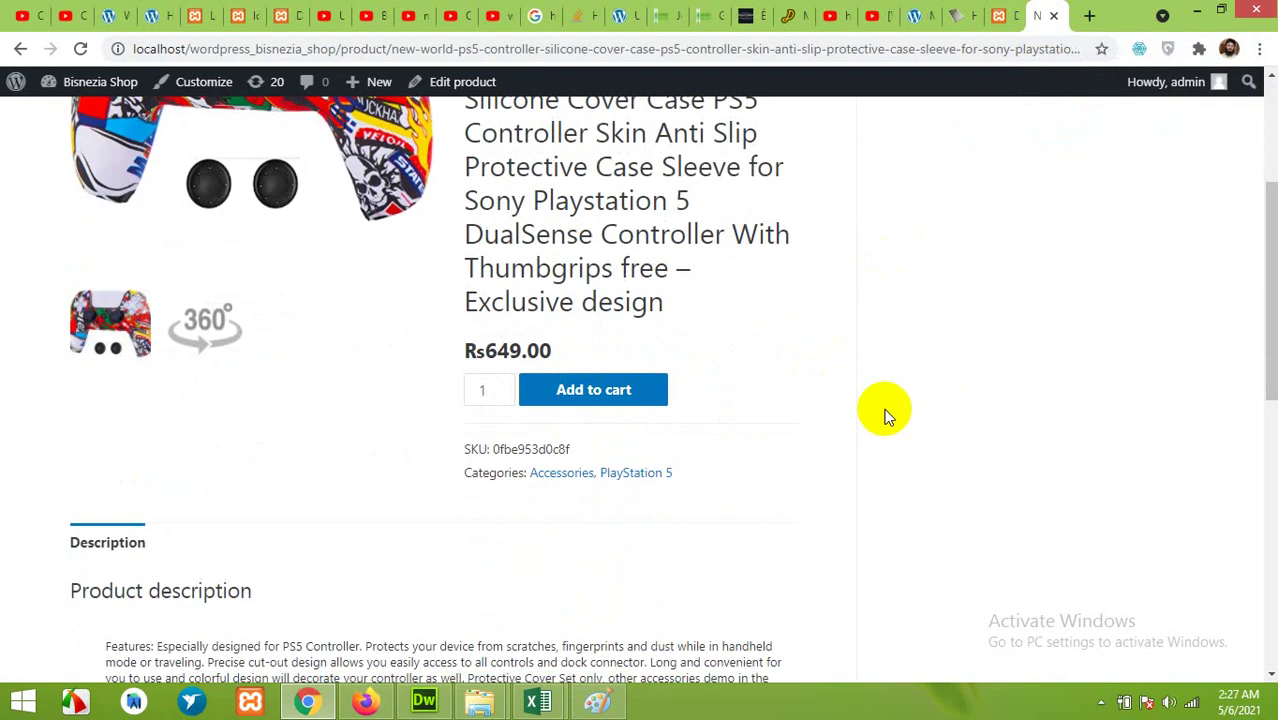
scroll(910, 420, down, 3)
scroll(957, 409, up, 5)
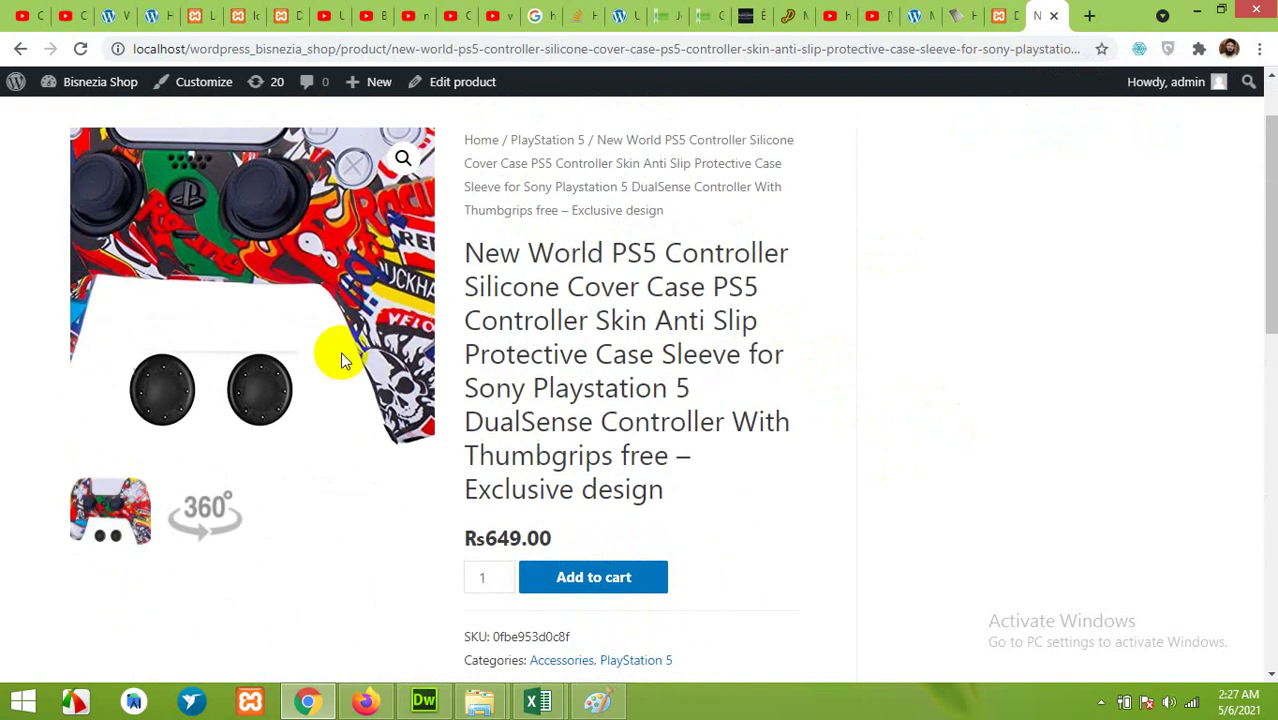
scroll(1007, 506, down, 3)
scroll(1021, 491, up, 3)
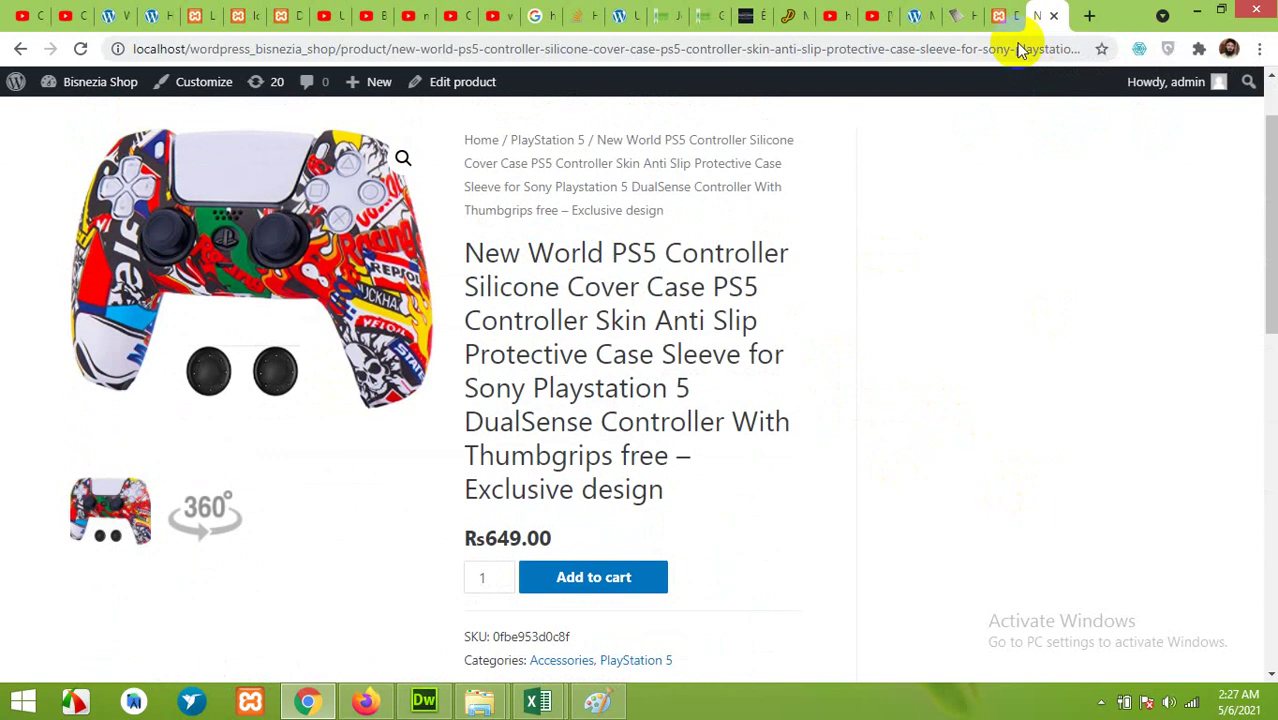
- In the WordPress dashboard, search Plugins > Add New for 'sticky add to ca'
click(1003, 15)
scroll(135, 483, down, 1)
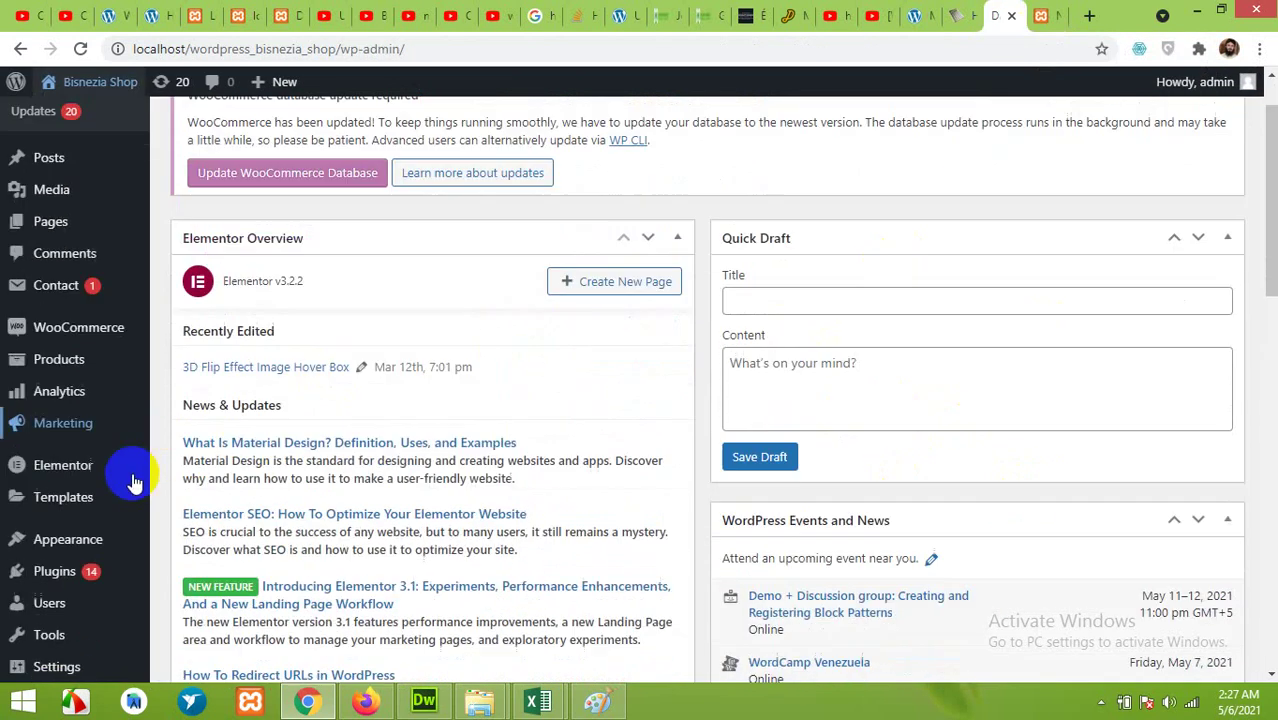
scroll(135, 483, down, 1)
mouse_move(82, 458)
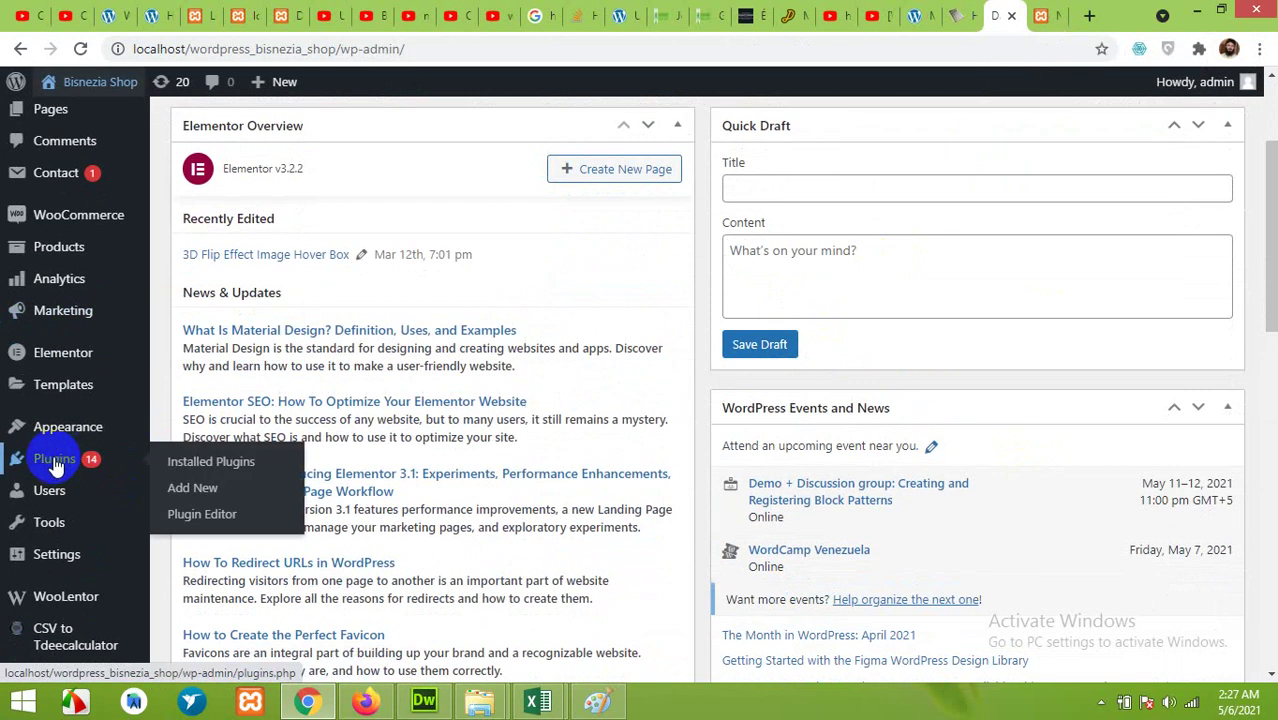
click(200, 492)
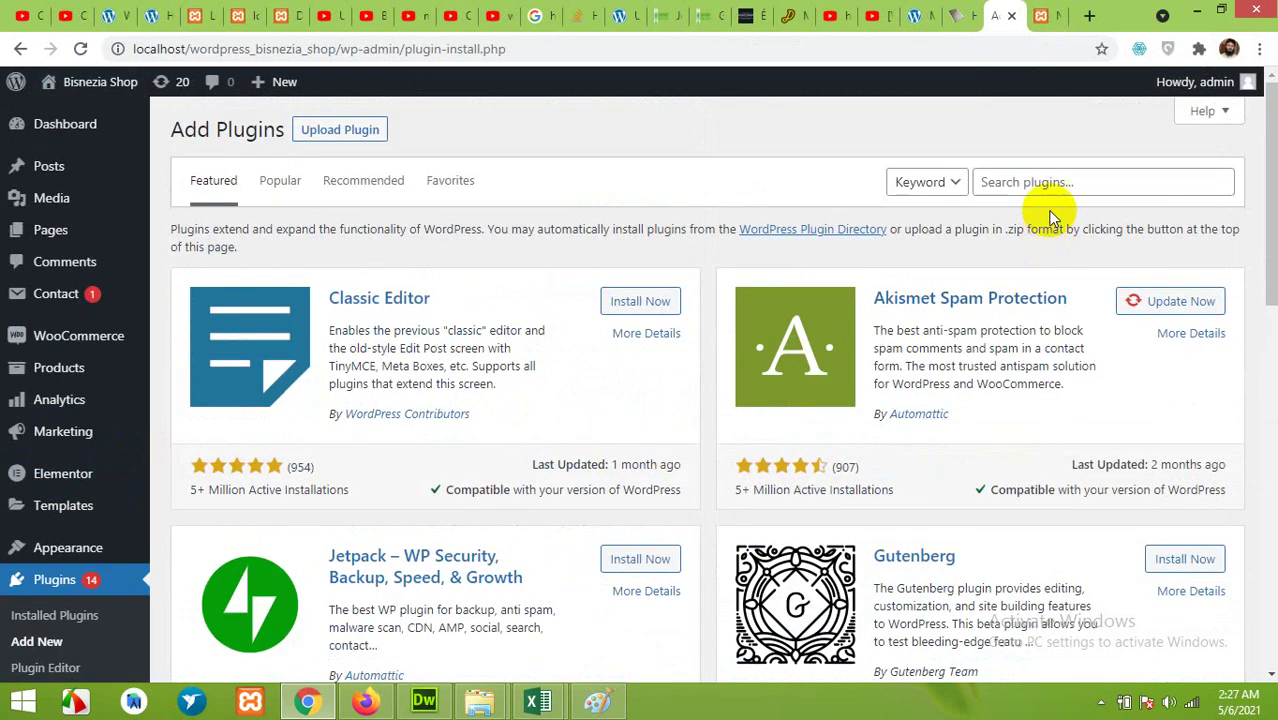
click(1066, 180)
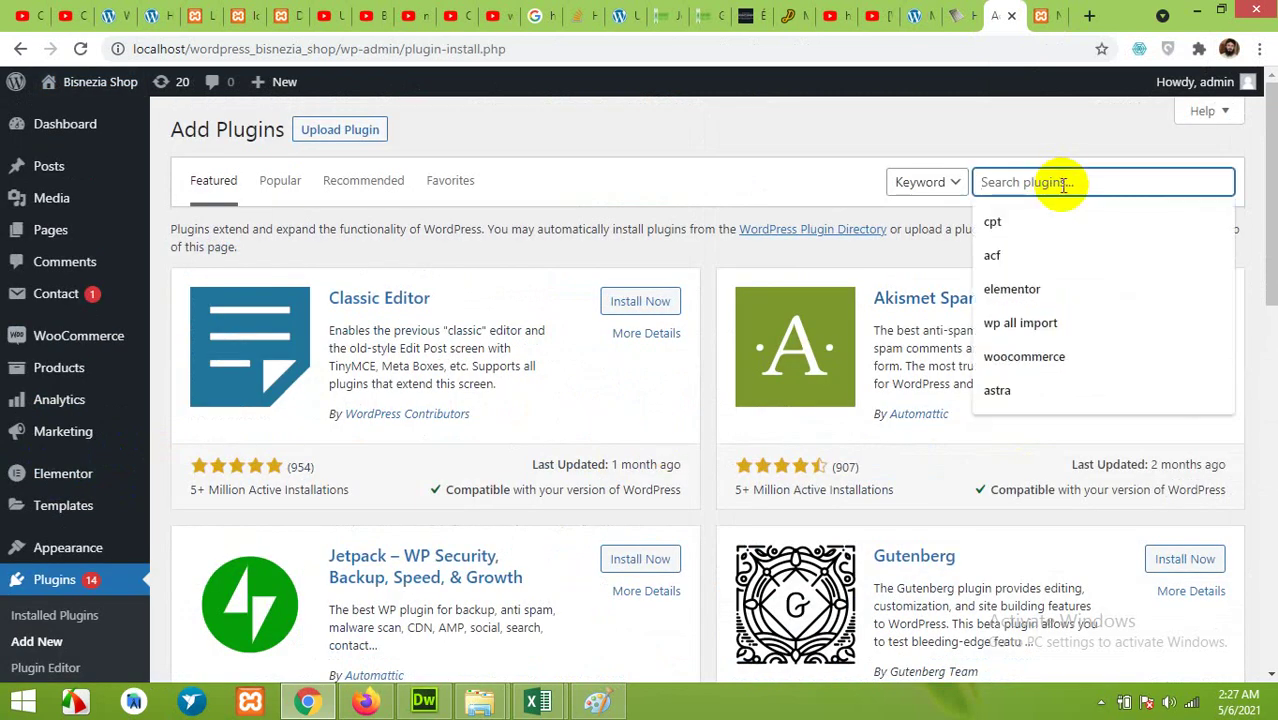
text(sty)
key(BackSpace)
text(icky a)
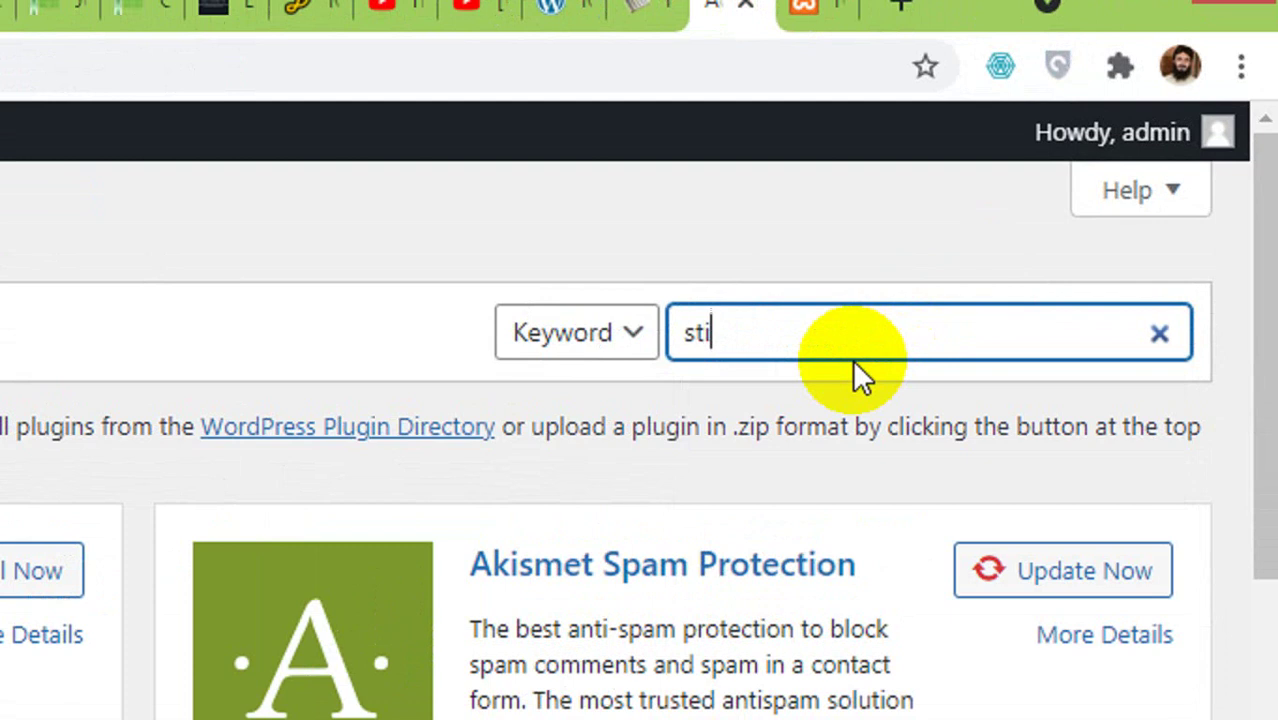
text(dd to cart)
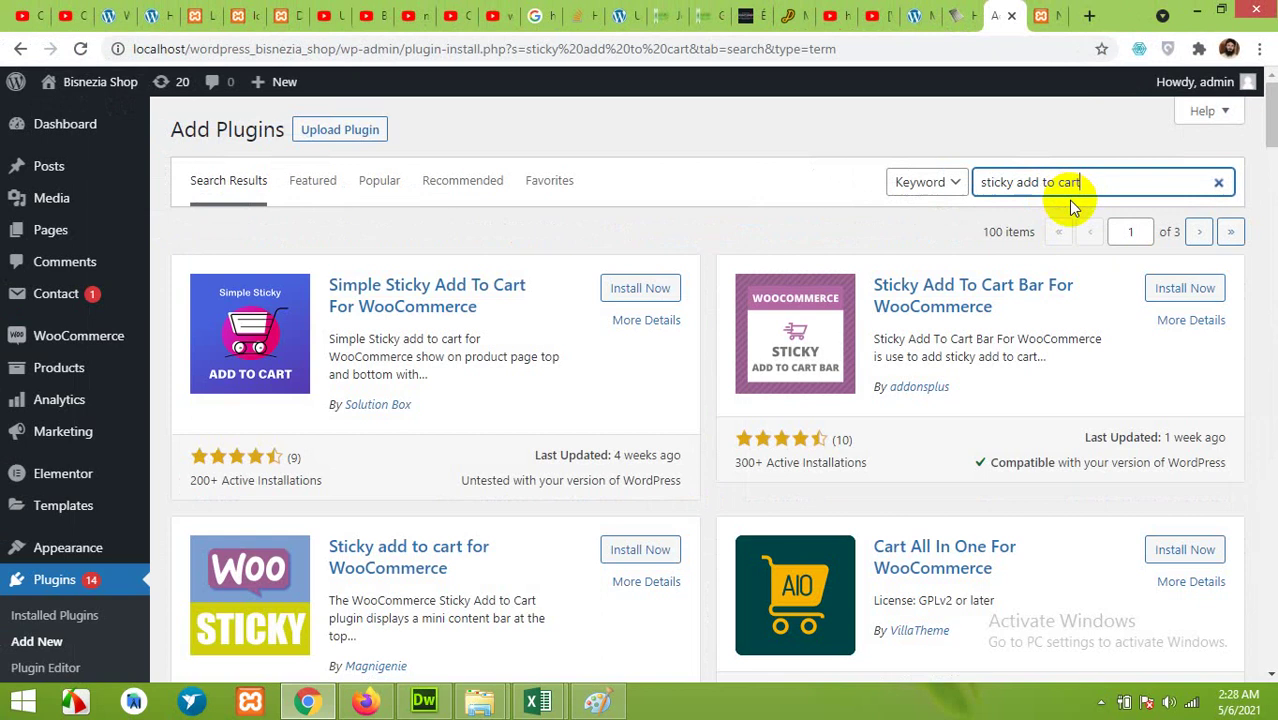
- Install and activate the Sticky Product Add to Cart and Checkout Bar plugin
scroll(697, 340, down, 3)
scroll(700, 340, down, 5)
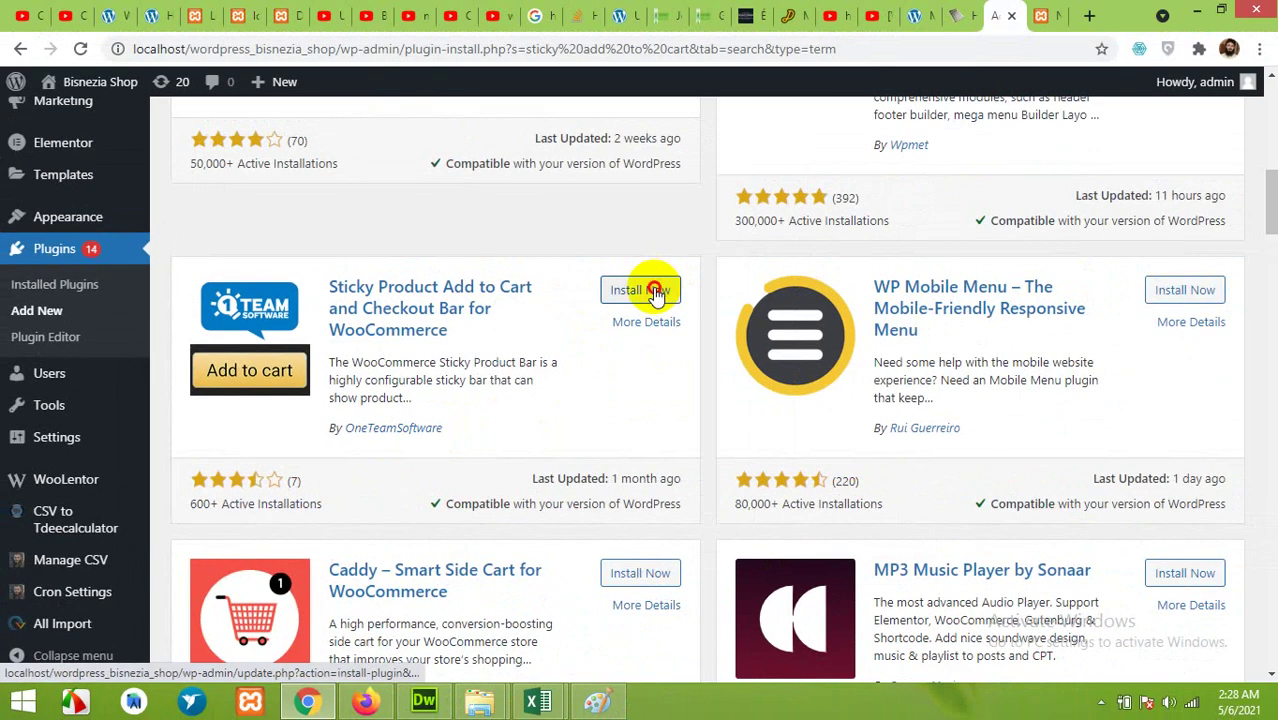
click(655, 291)
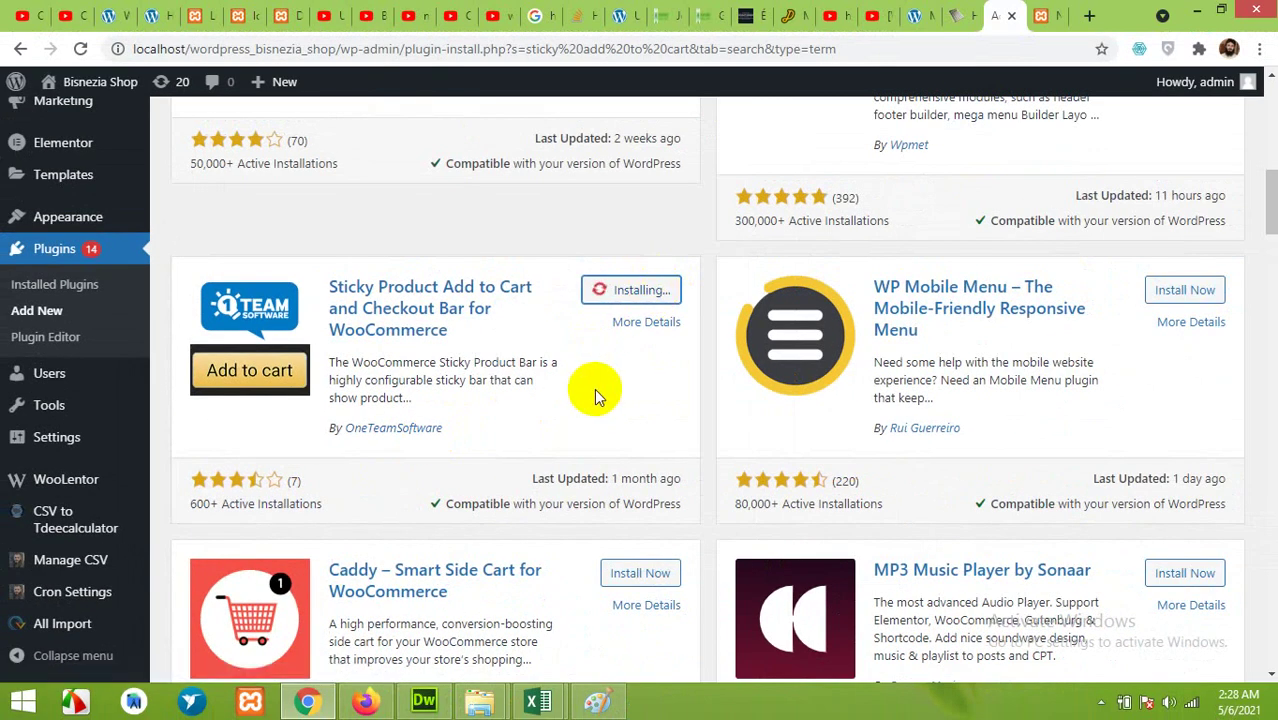
click(634, 293)
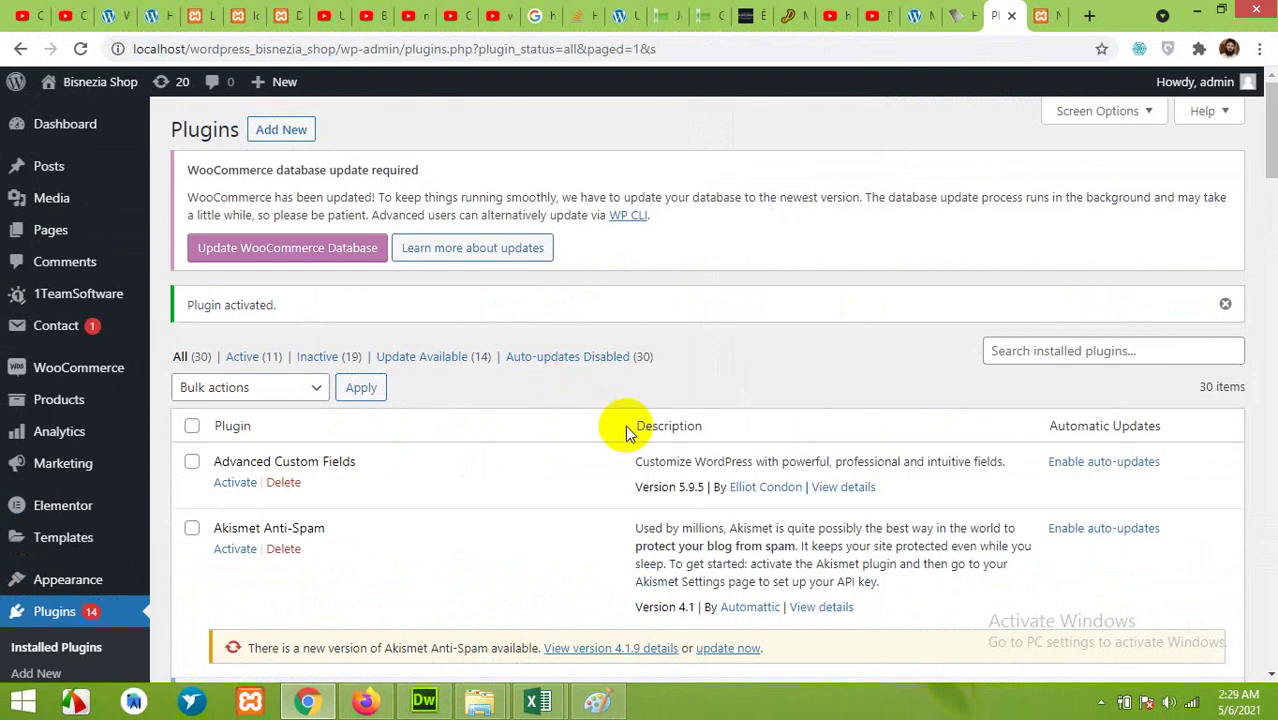
- Scroll Installed Plugins to Sticky Product Add to Cart and Checkout Bar and open its Settings
scroll(560, 450, down, 1)
scroll(547, 465, down, 17)
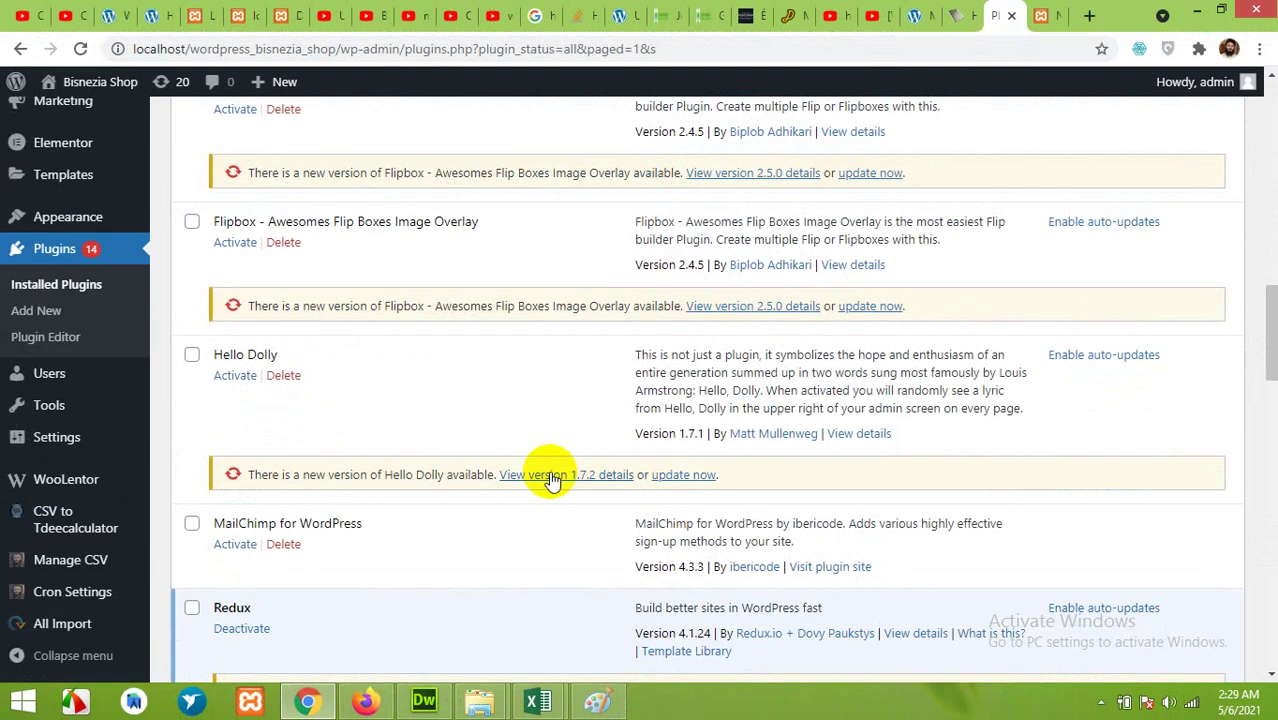
scroll(485, 493, down, 6)
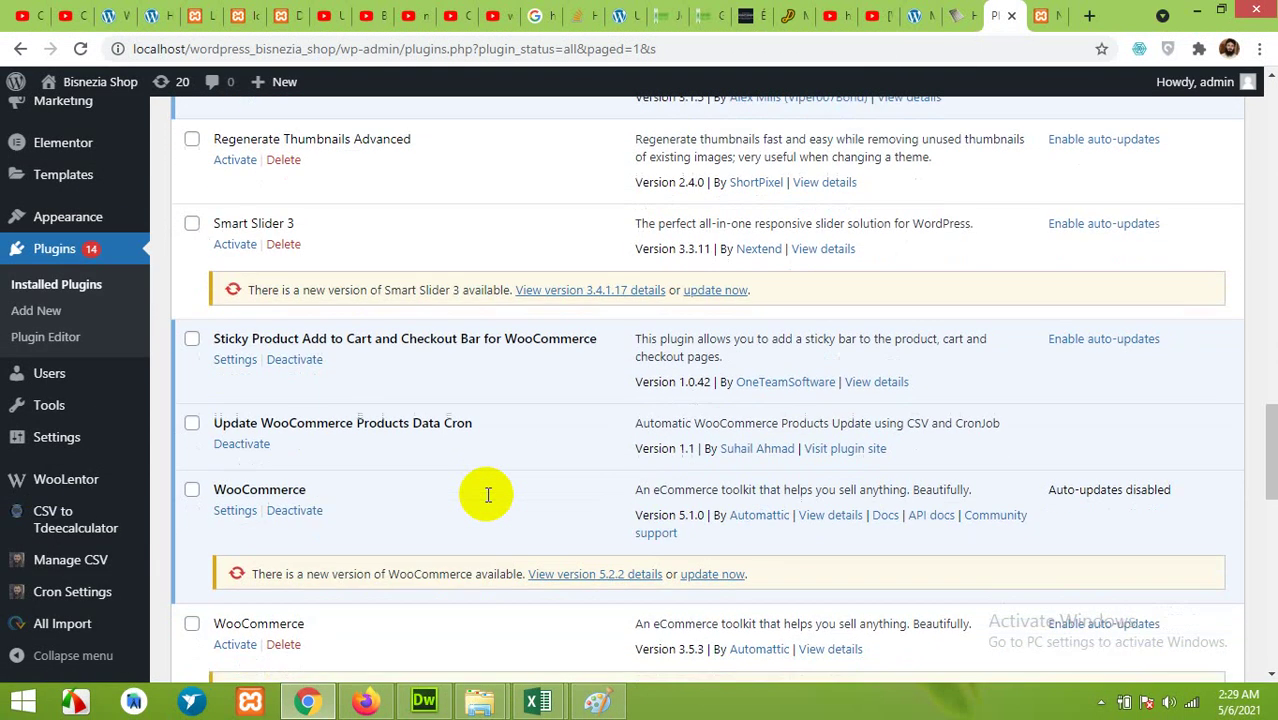
scroll(462, 460, up, 1)
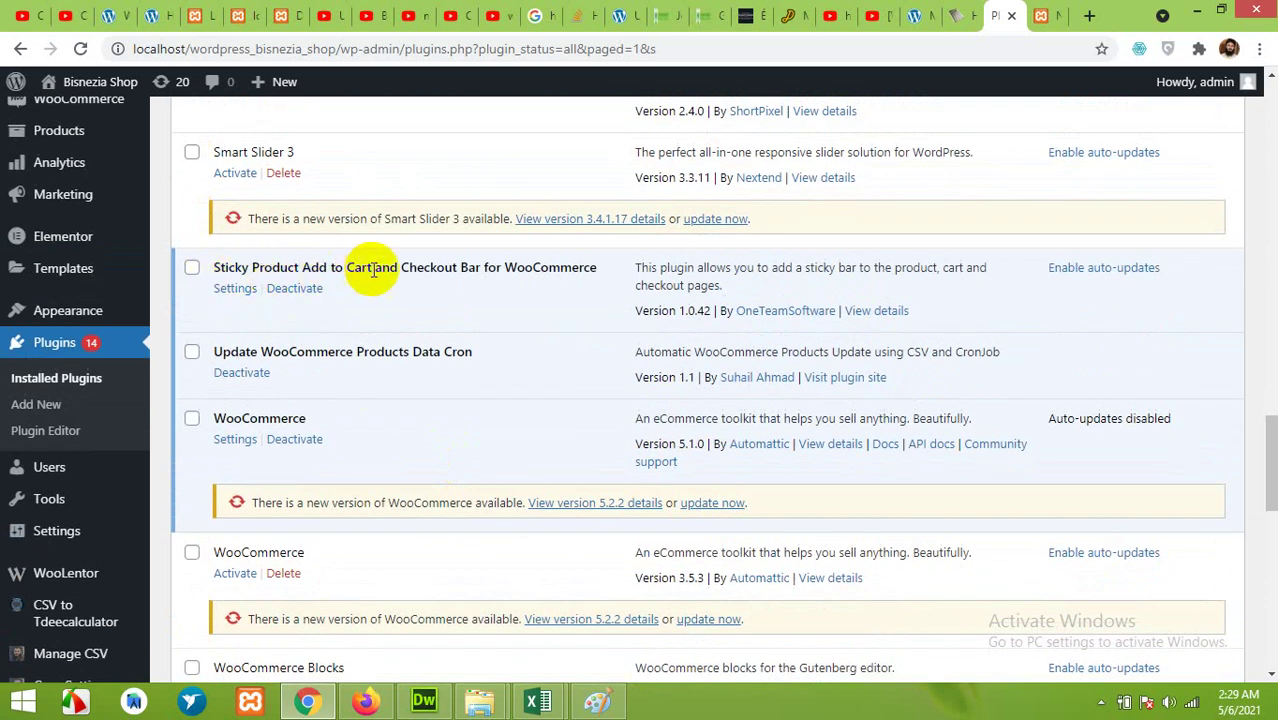
click(233, 288)
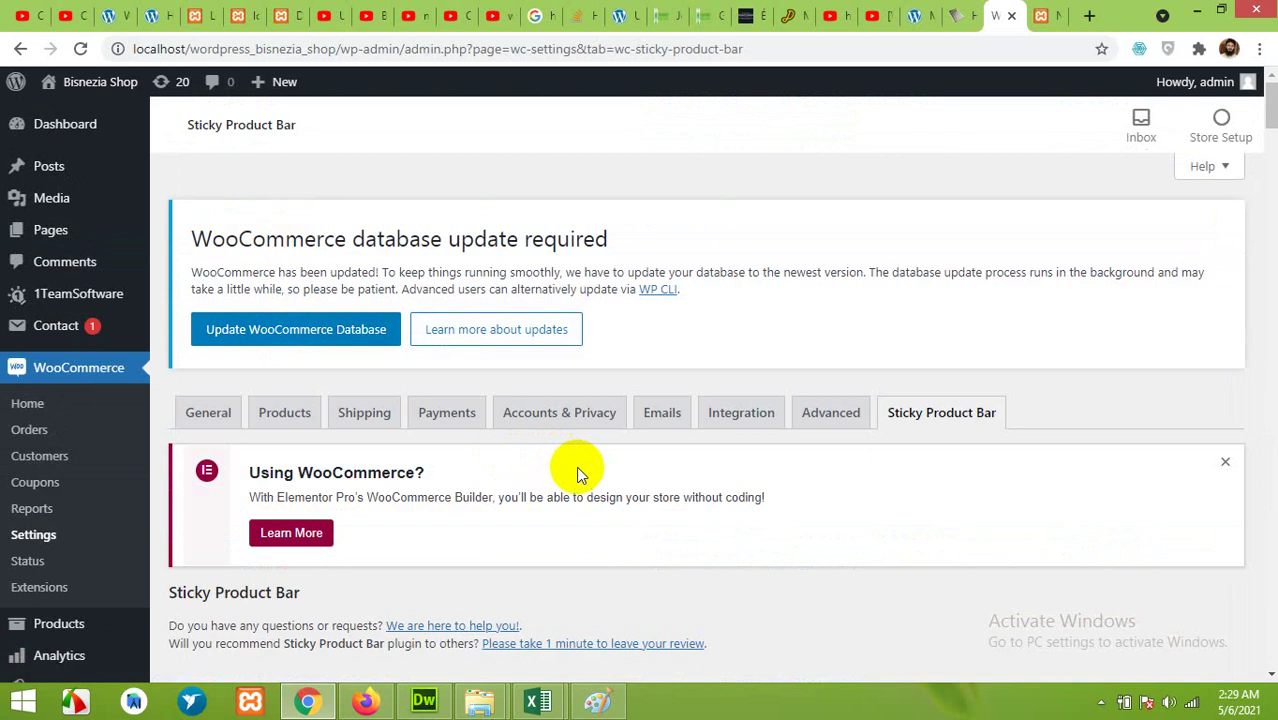
- Tick Enable Sticky Product Bar and set the scroll animation duration to 2000 ms
scroll(578, 461, down, 5)
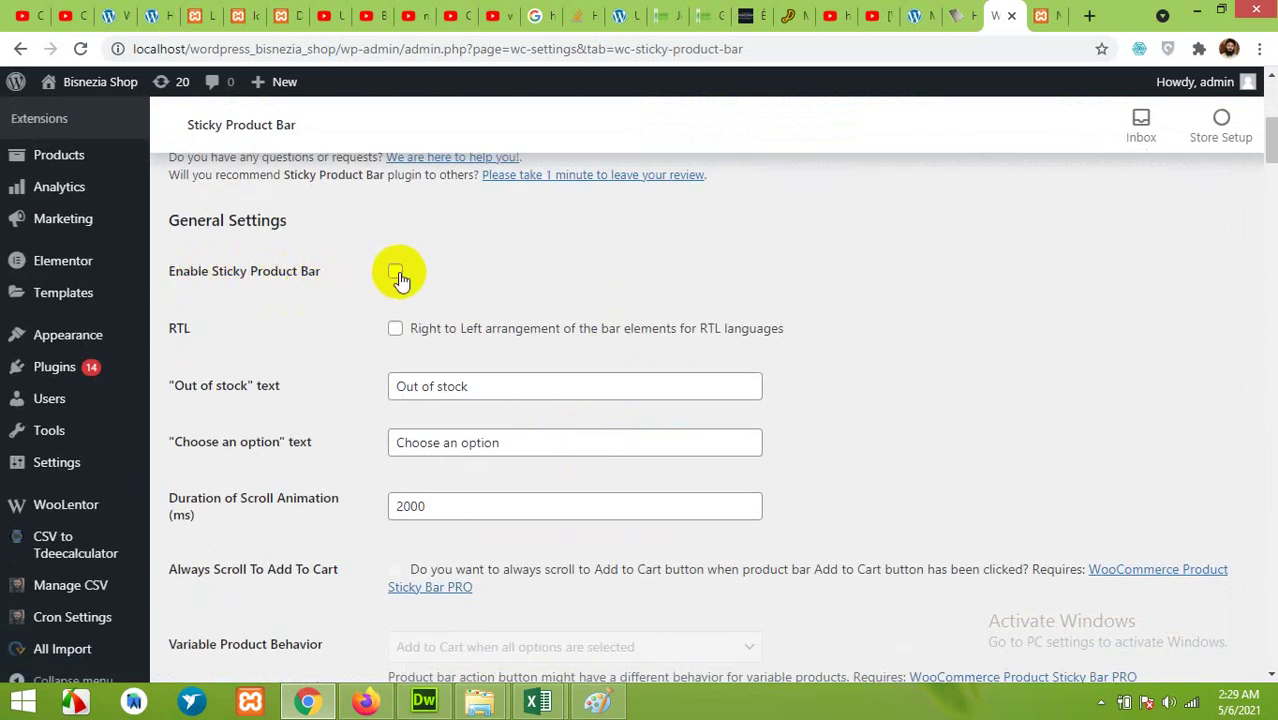
click(396, 273)
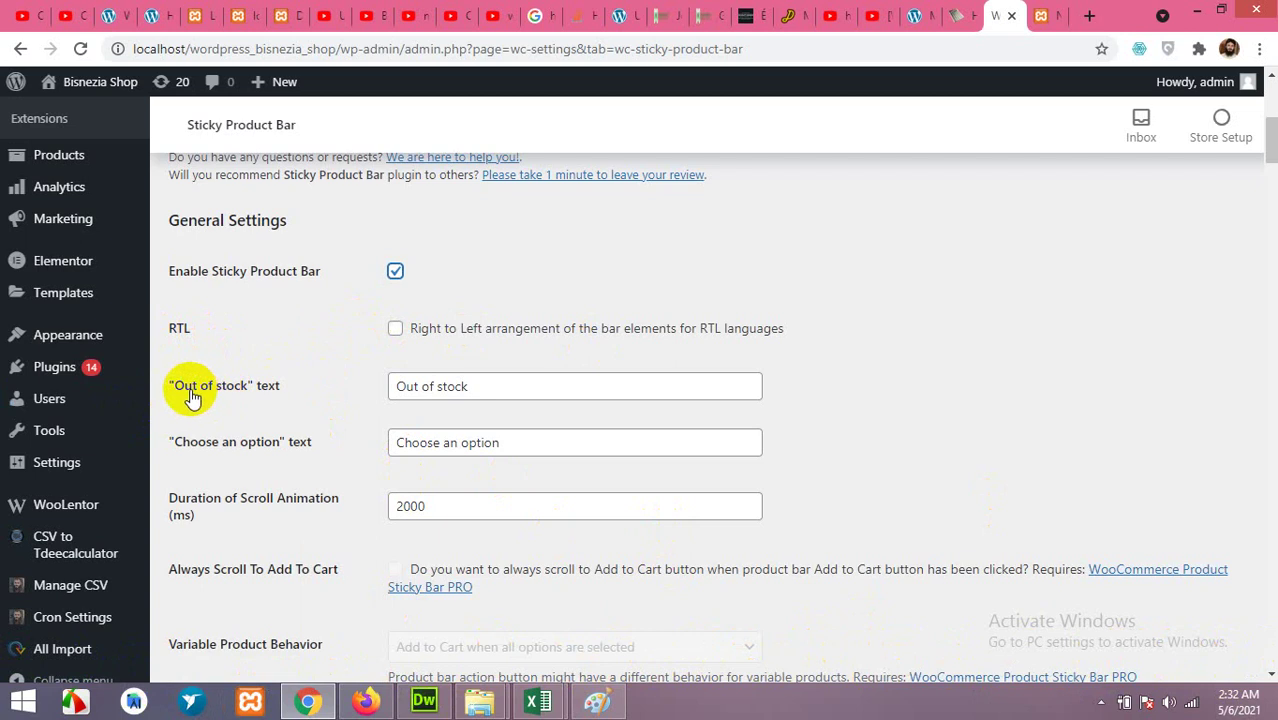
drag(468, 386, 398, 389)
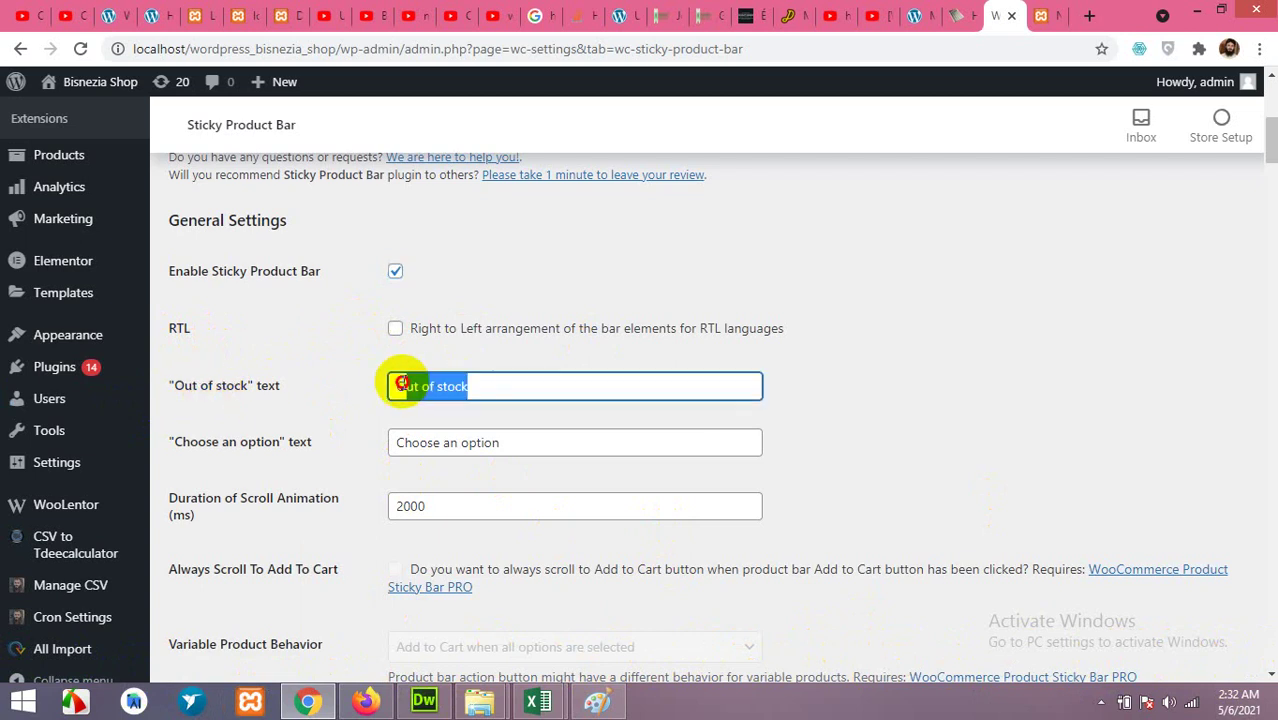
click(478, 390)
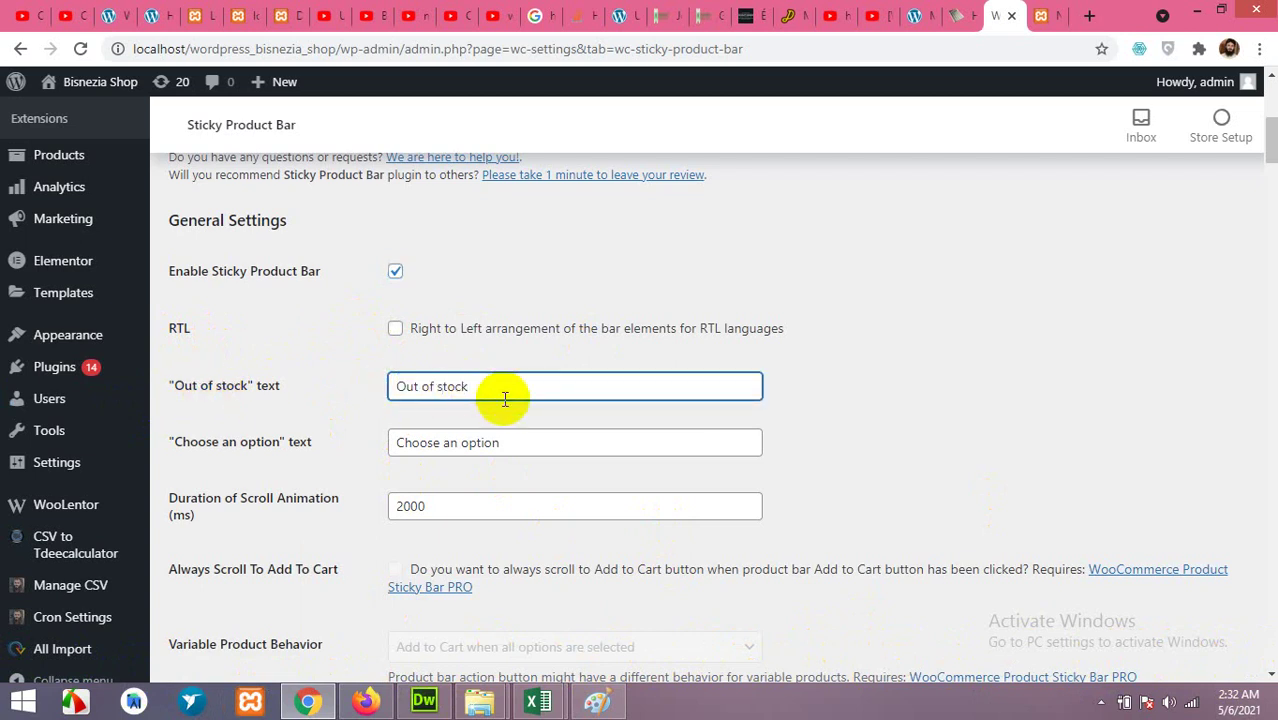
text(2)
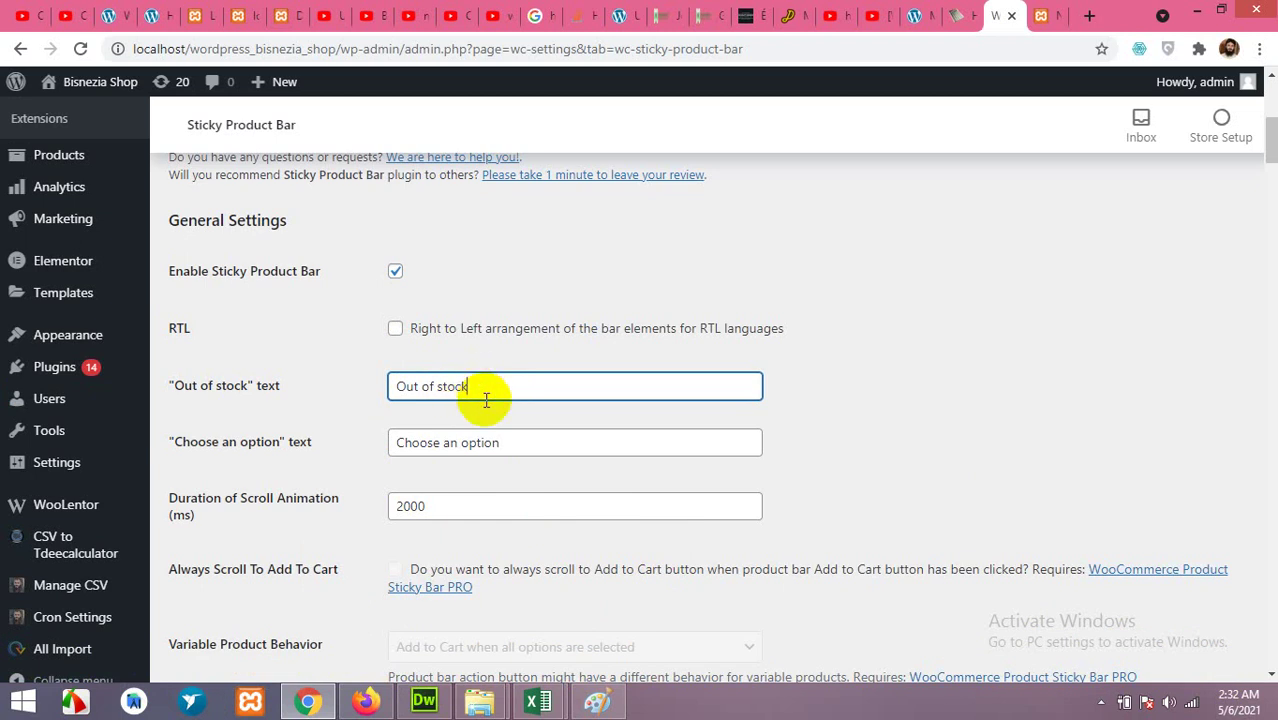
drag(470, 388, 400, 390)
click(485, 387)
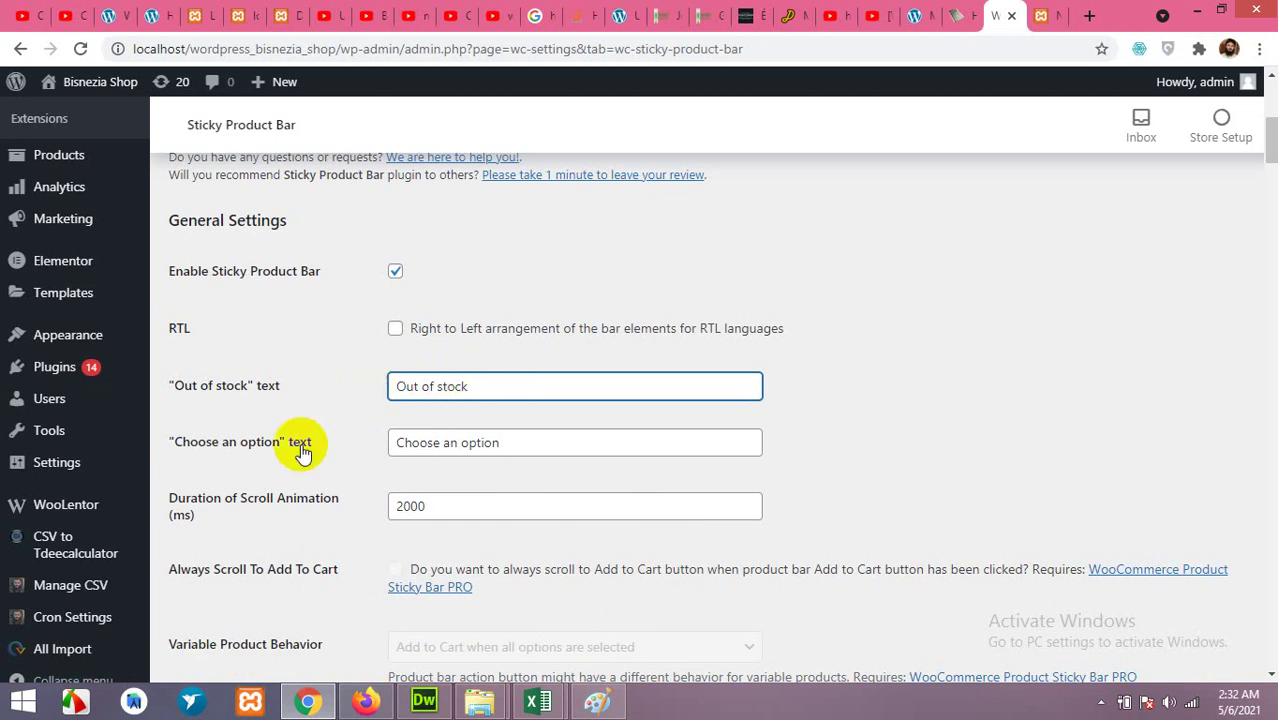
- Select the Choose an option text and review the remaining General Settings fields
drag(512, 442, 386, 438)
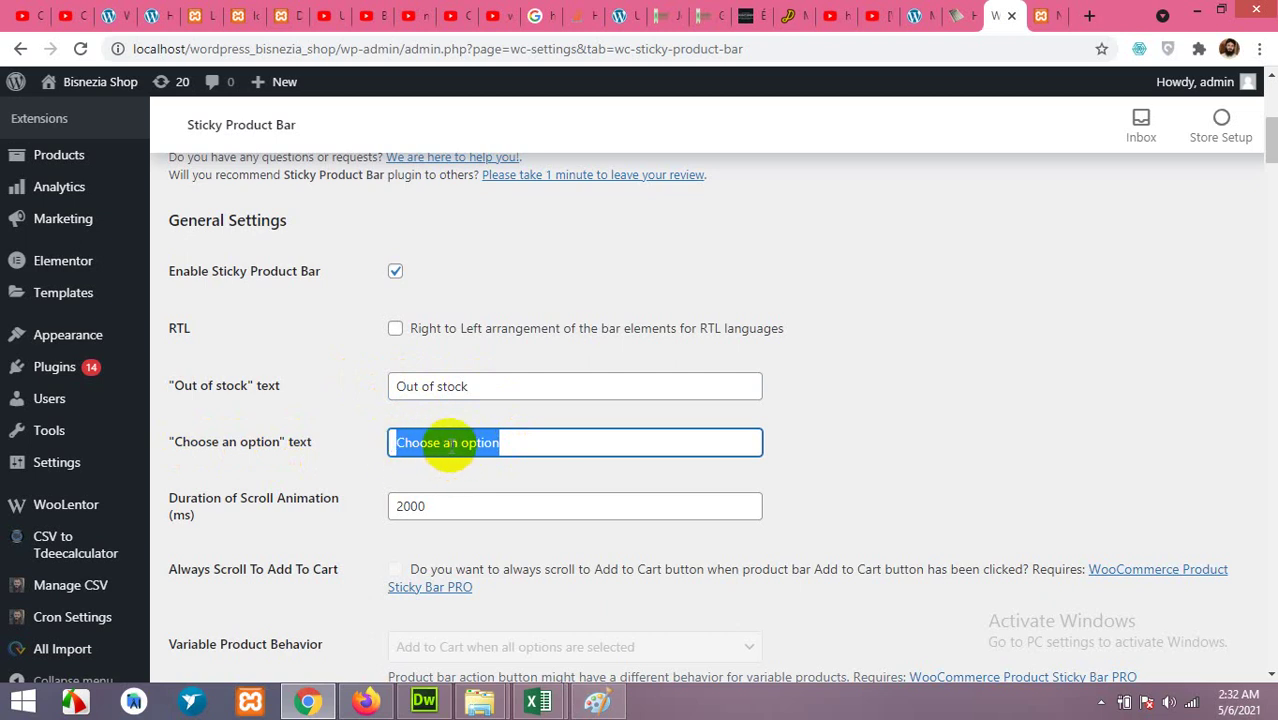
scroll(460, 443, down, 2)
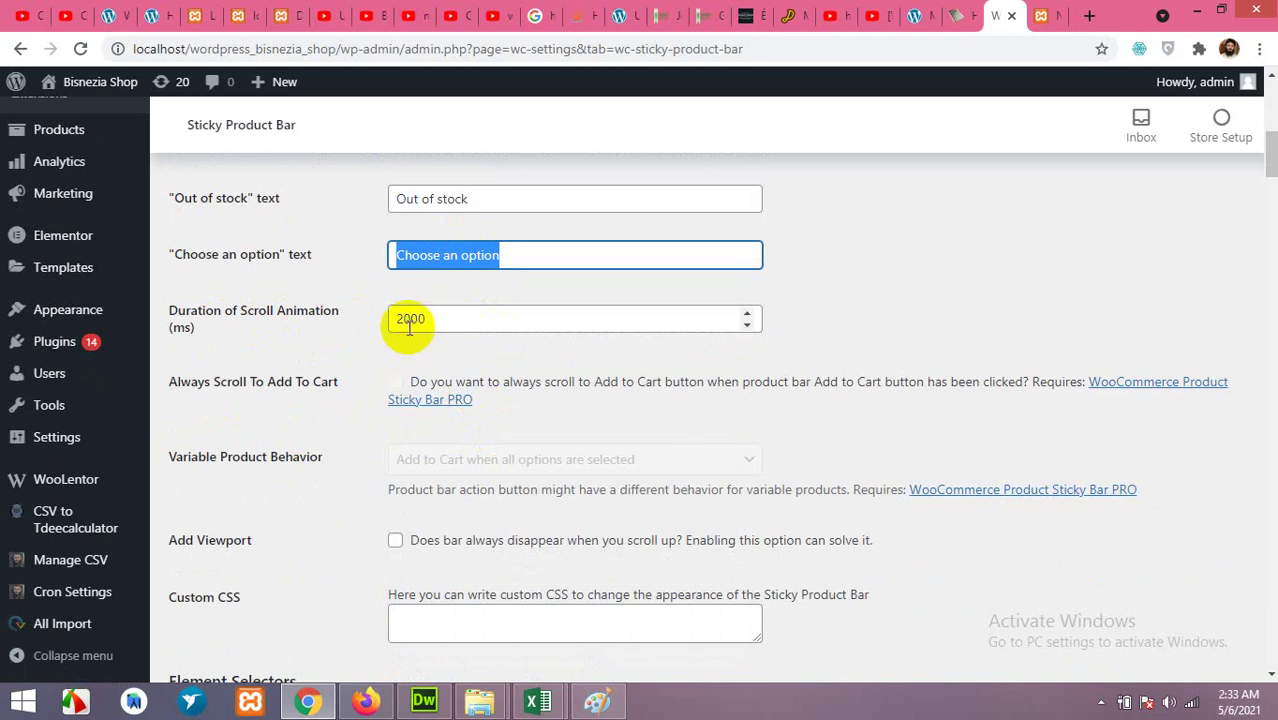
scroll(350, 447, down, 2)
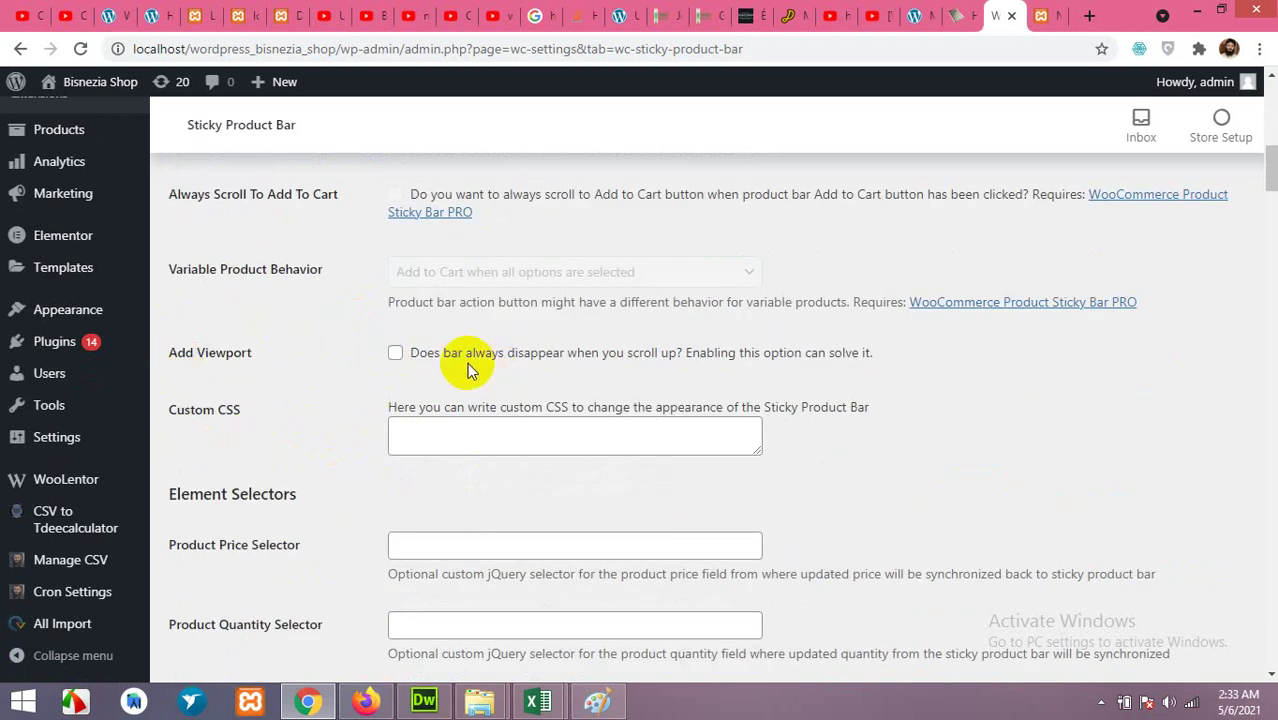
scroll(953, 384, up, 7)
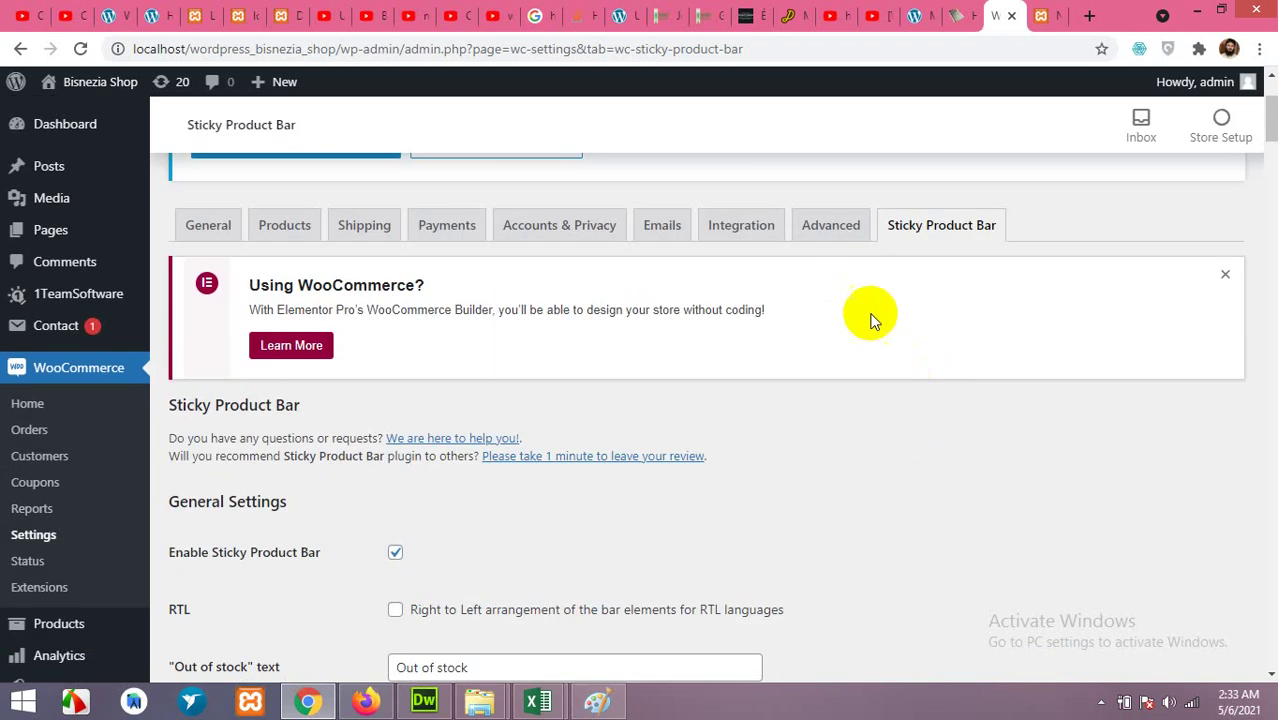
scroll(1149, 587, down, 3)
scroll(876, 499, down, 4)
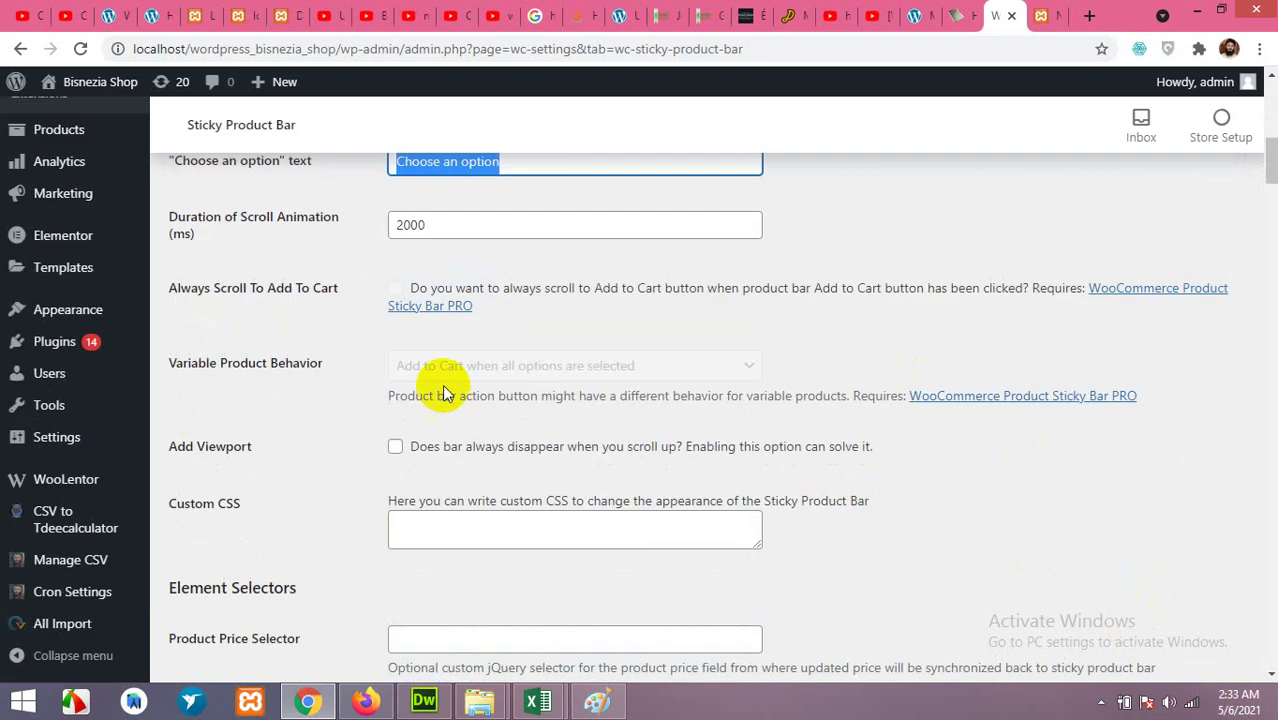
scroll(852, 372, up, 6)
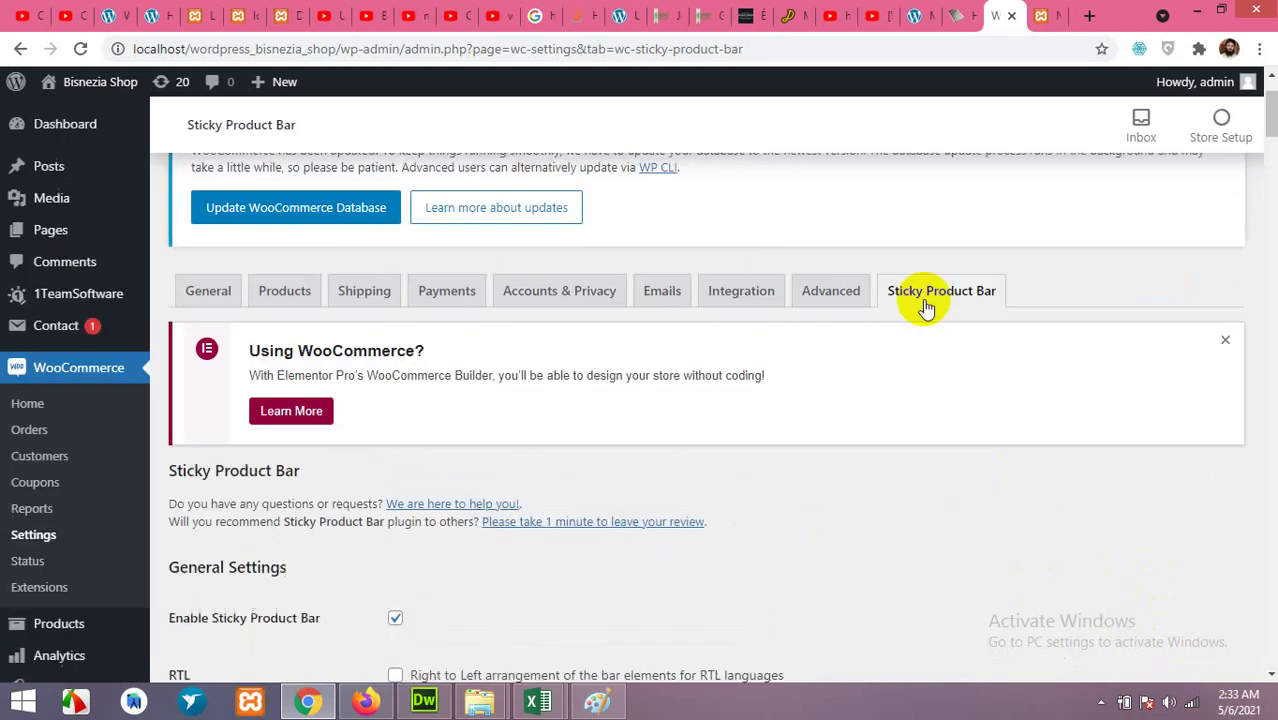
click(470, 610)
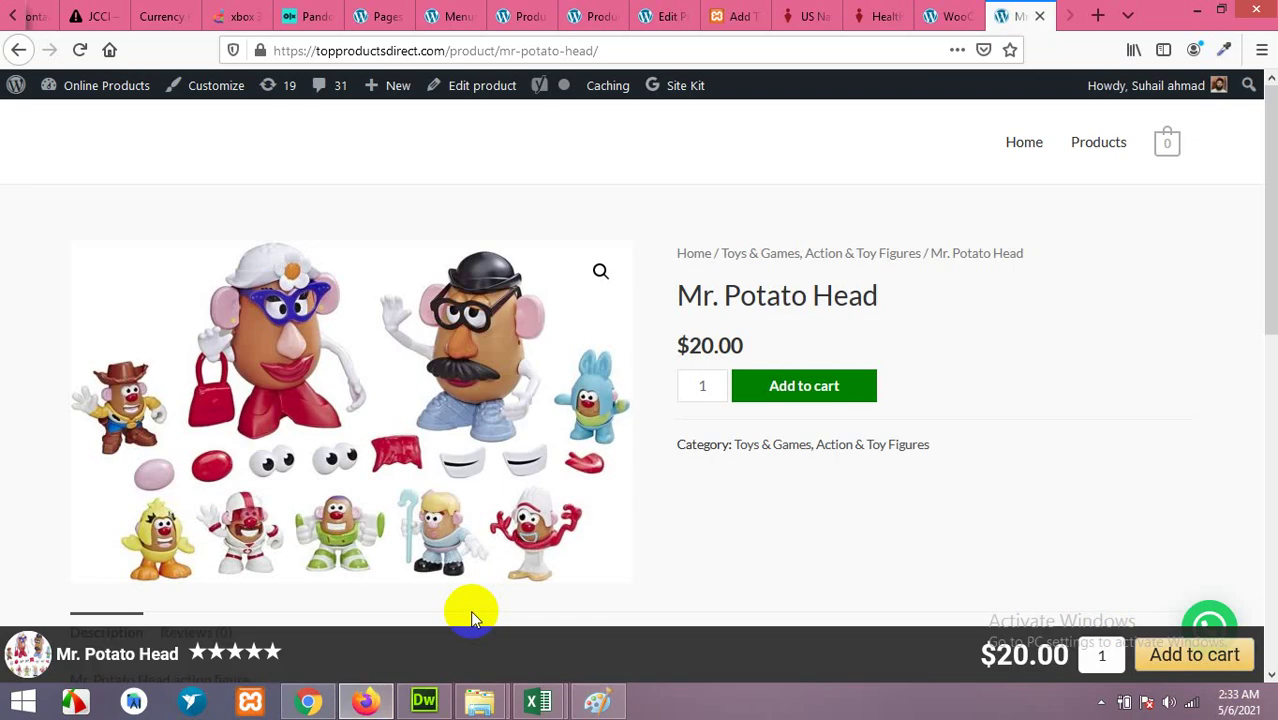
click(1033, 666)
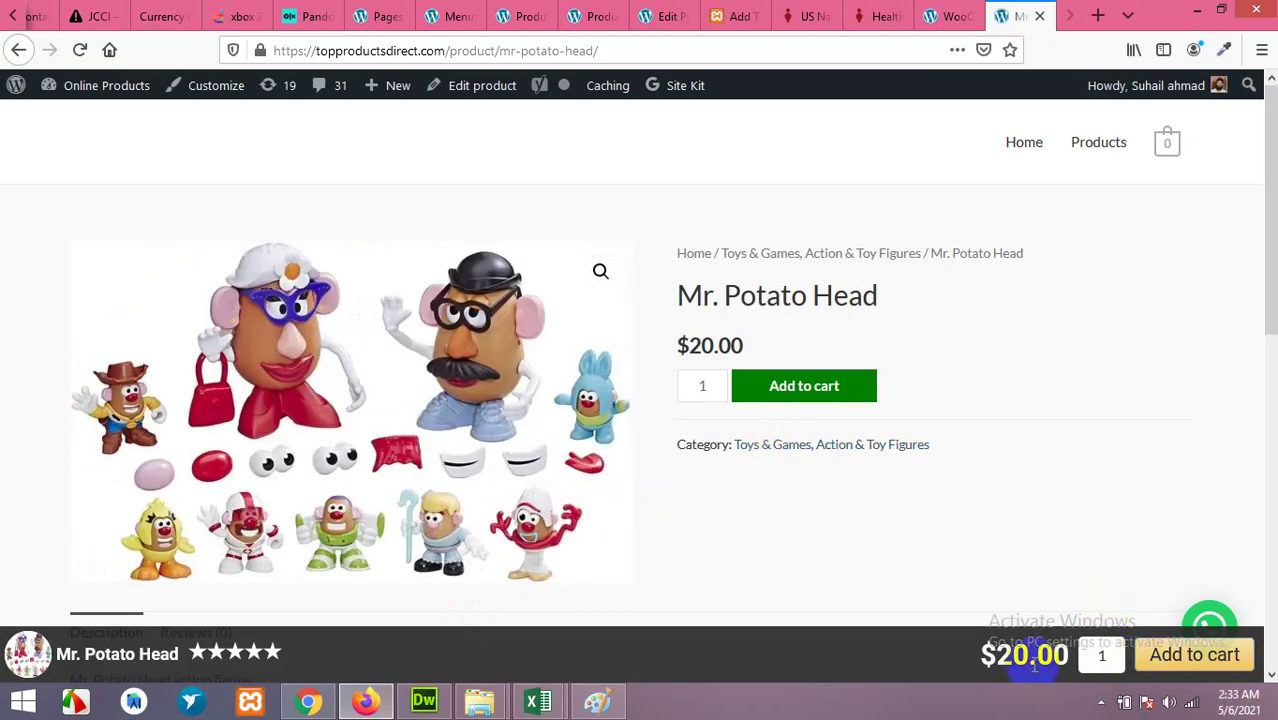
click(366, 702)
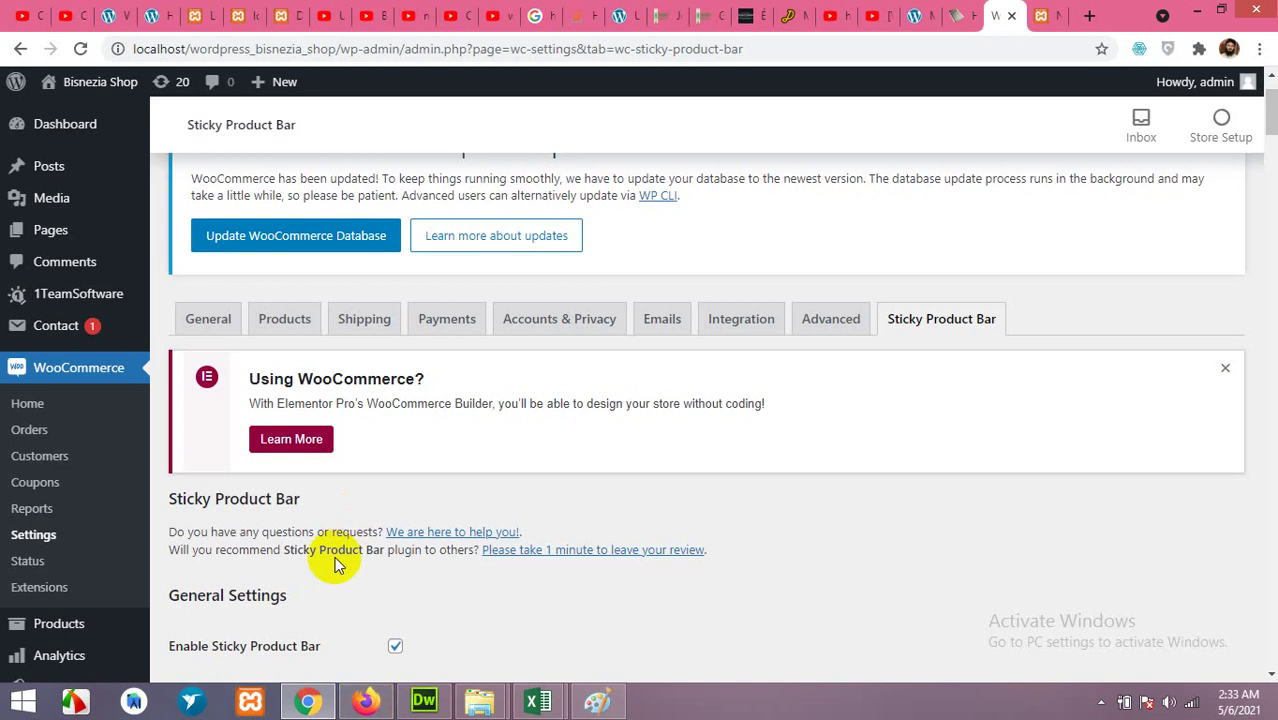
scroll(442, 522, down, 6)
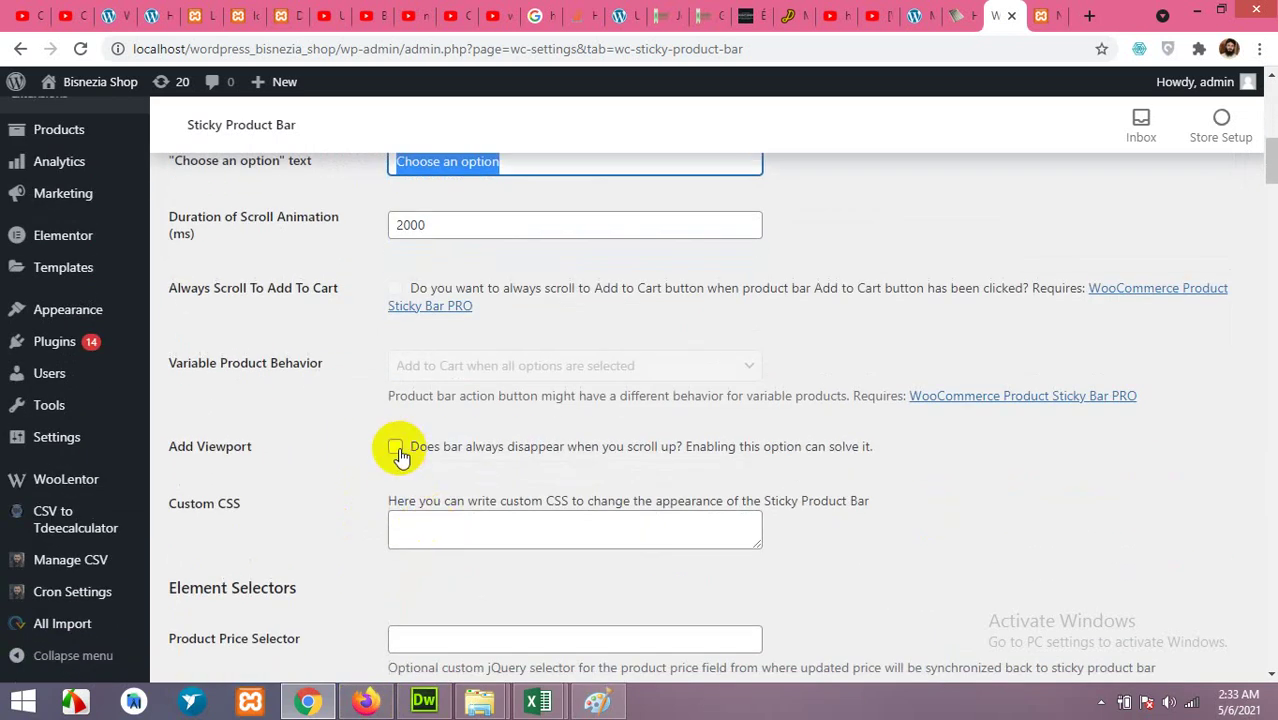
click(426, 525)
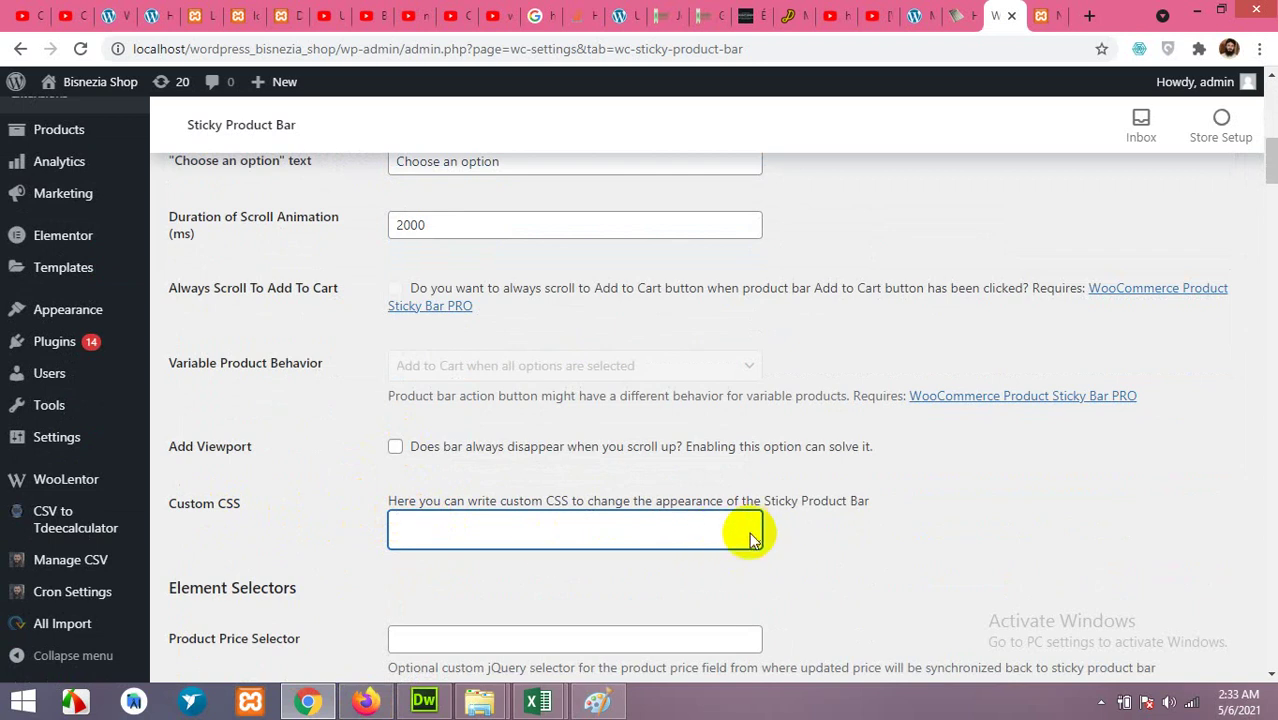
scroll(600, 500, down, 2)
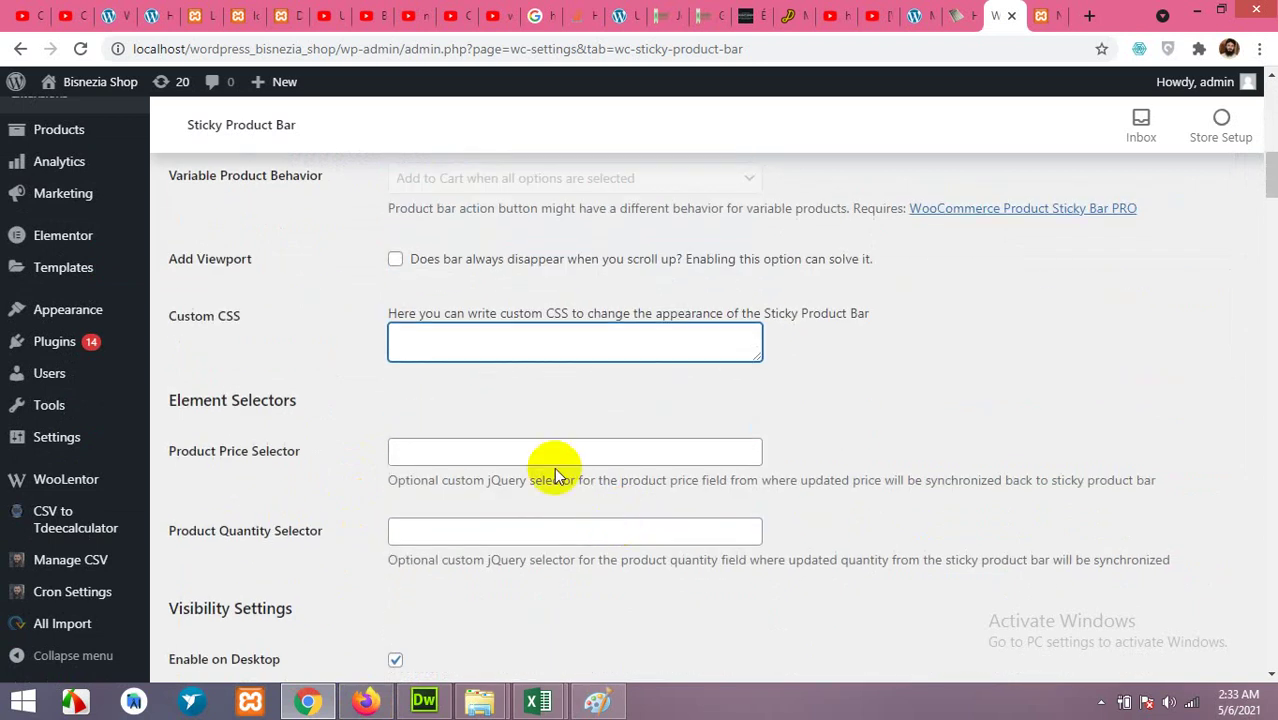
click(447, 452)
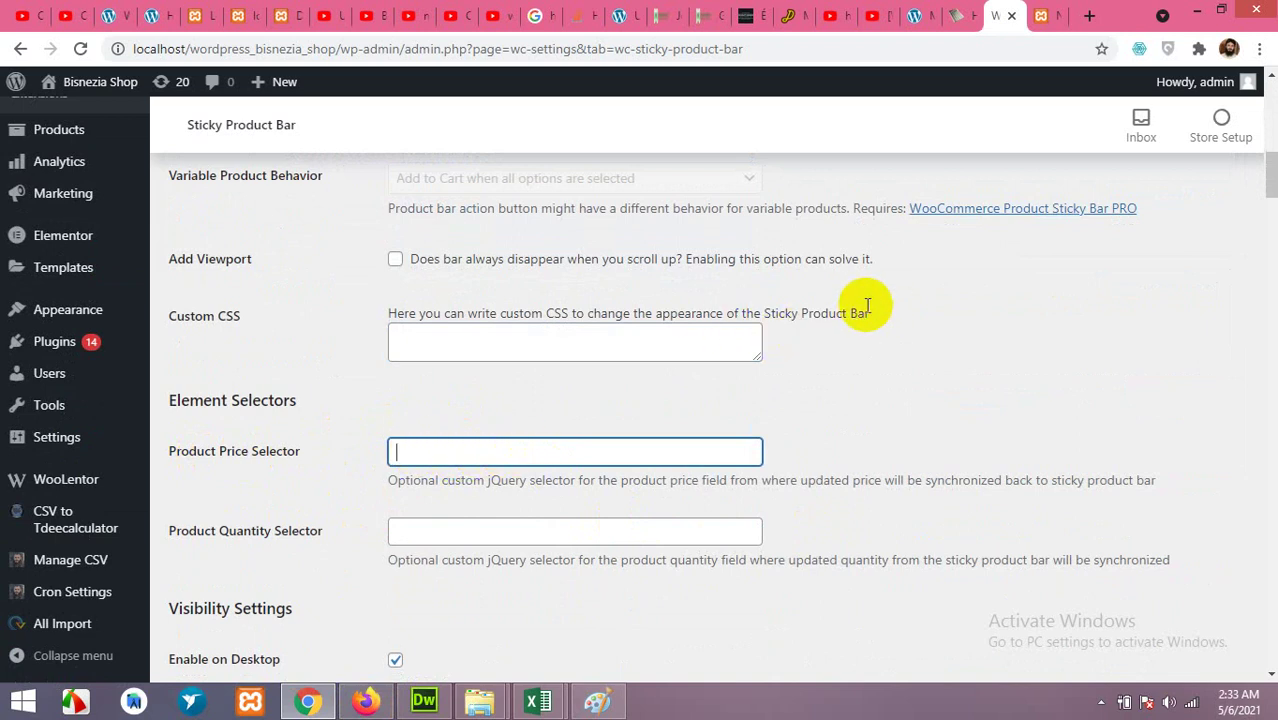
- Inspect the Mr. Potato Head price and select its woocommerce-Price-amount class in Firefox Inspector
click(362, 700)
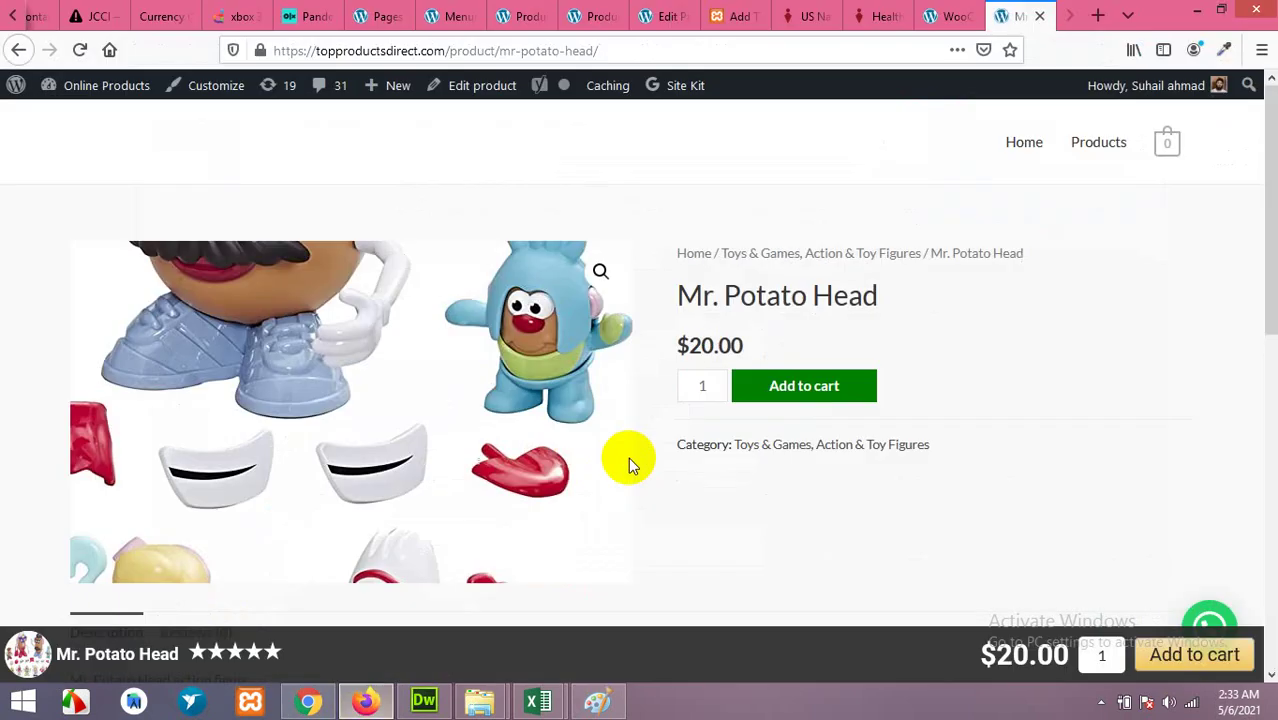
right_click(697, 345)
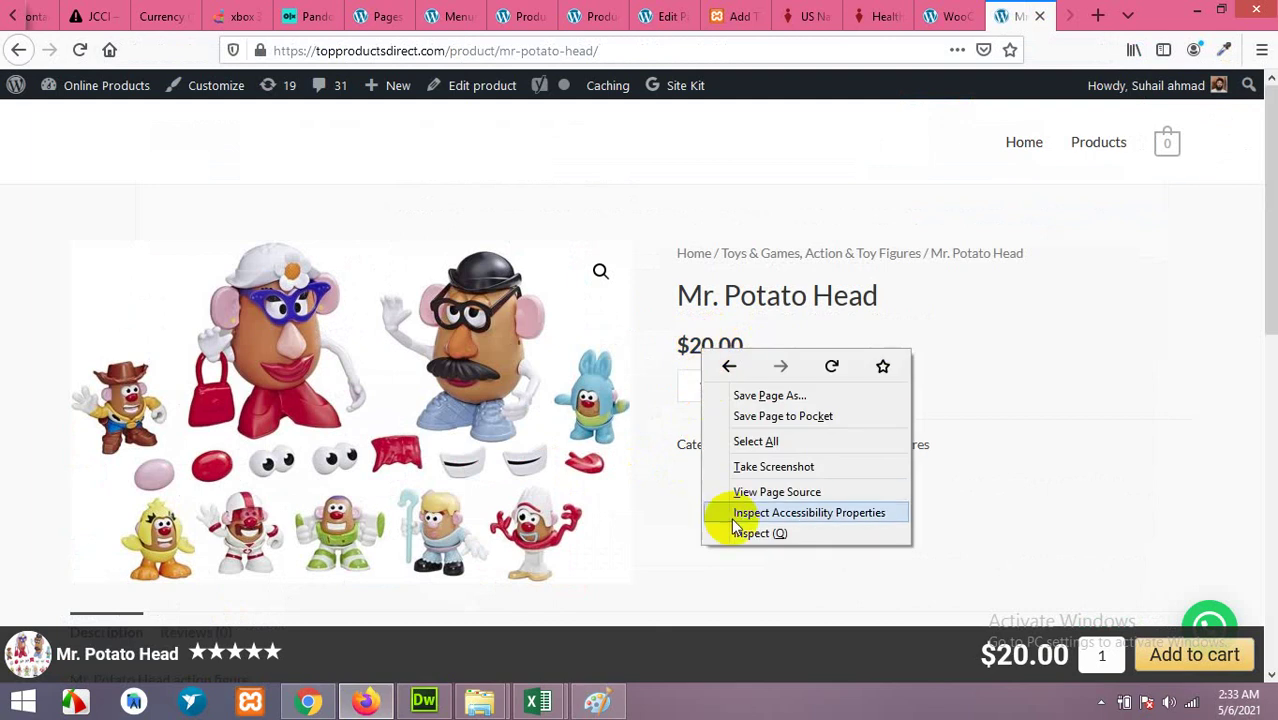
click(738, 530)
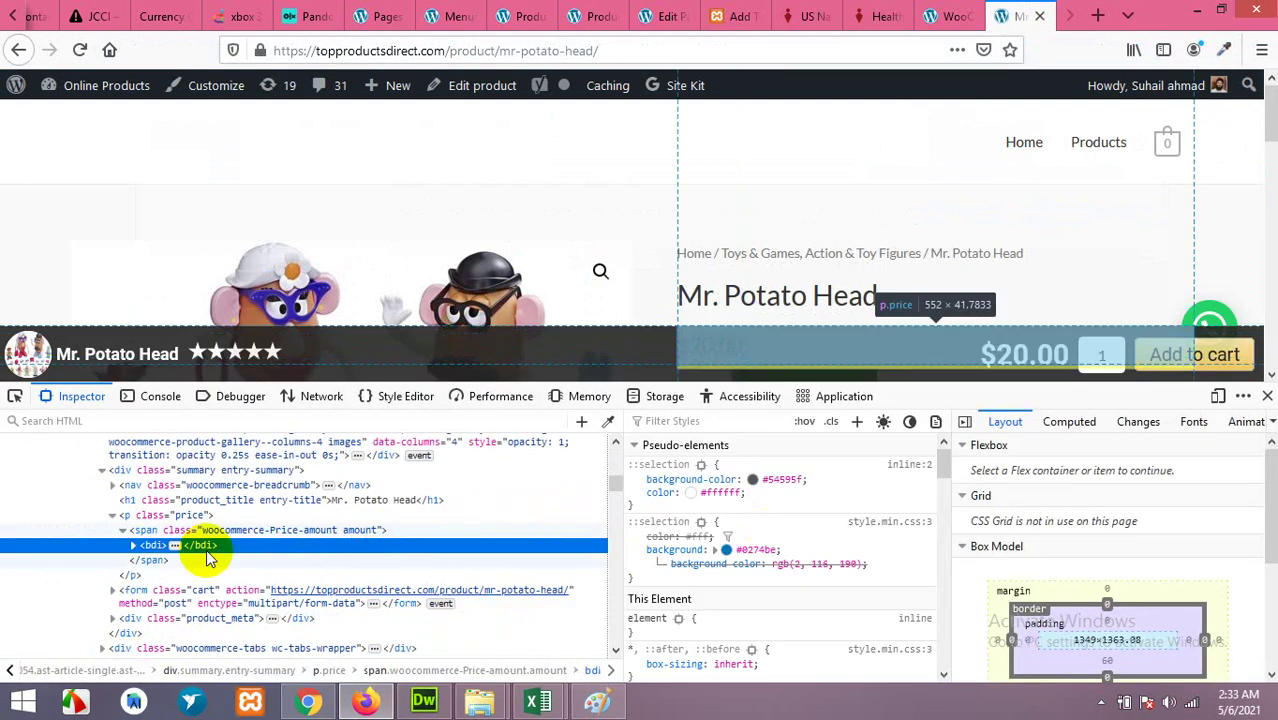
click(262, 529)
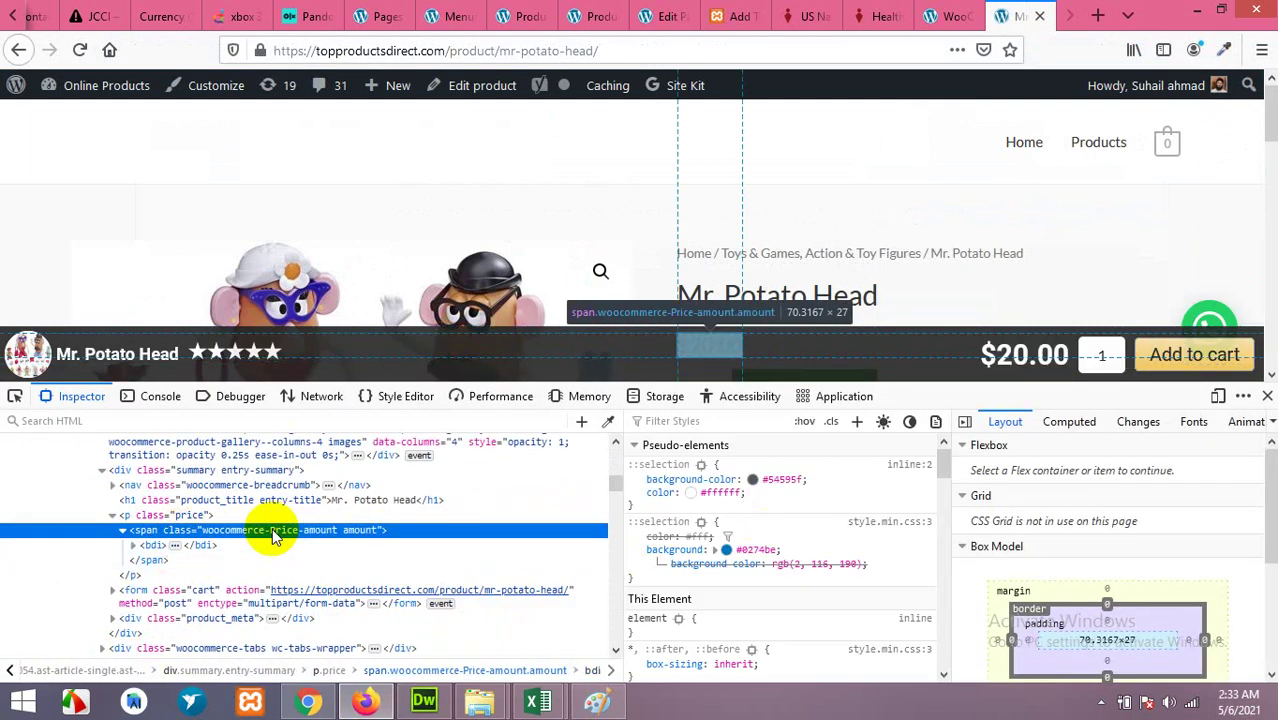
click(268, 530)
drag(331, 532, 212, 534)
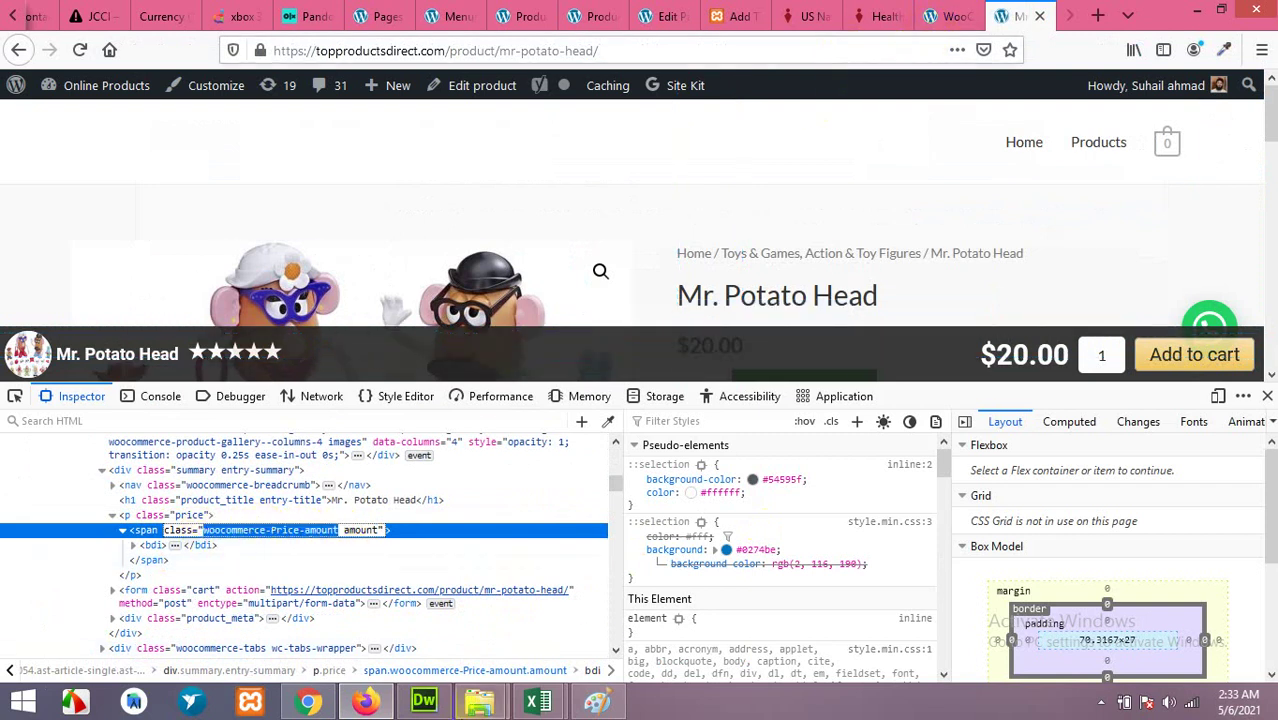
- Return to the Sticky Product Bar settings in Chrome and scroll down
click(308, 701)
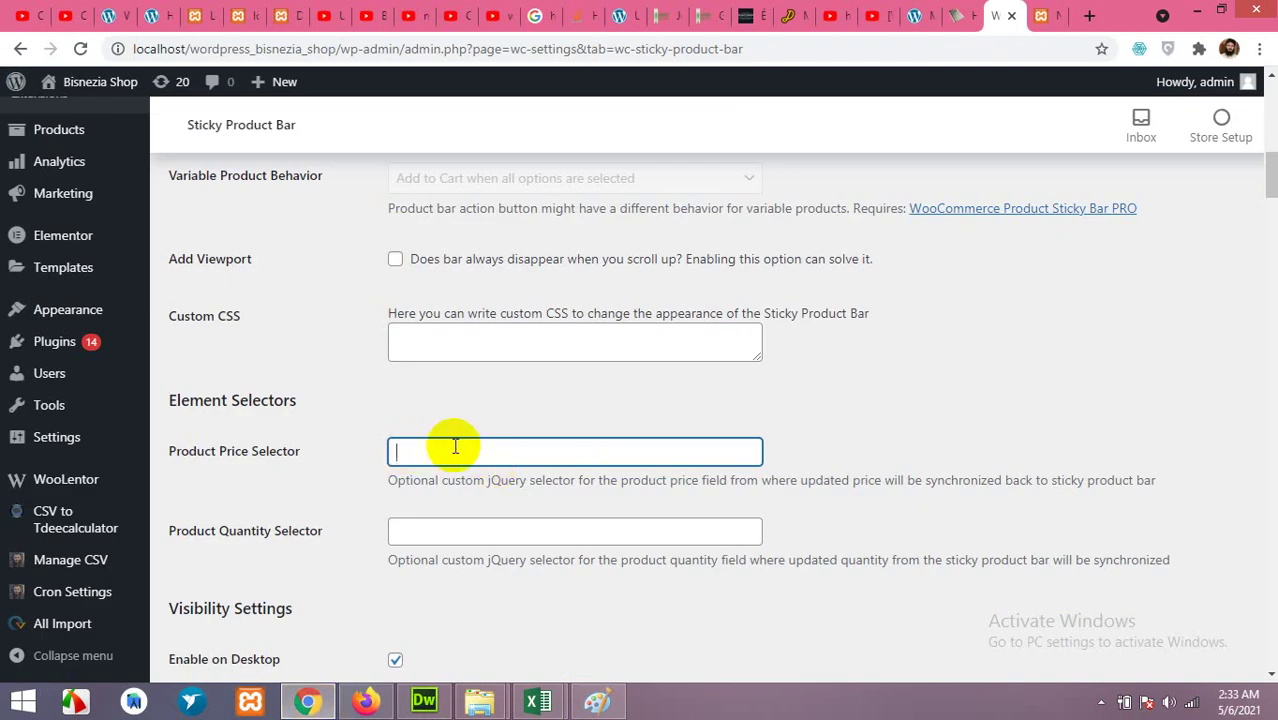
scroll(339, 566, down, 1)
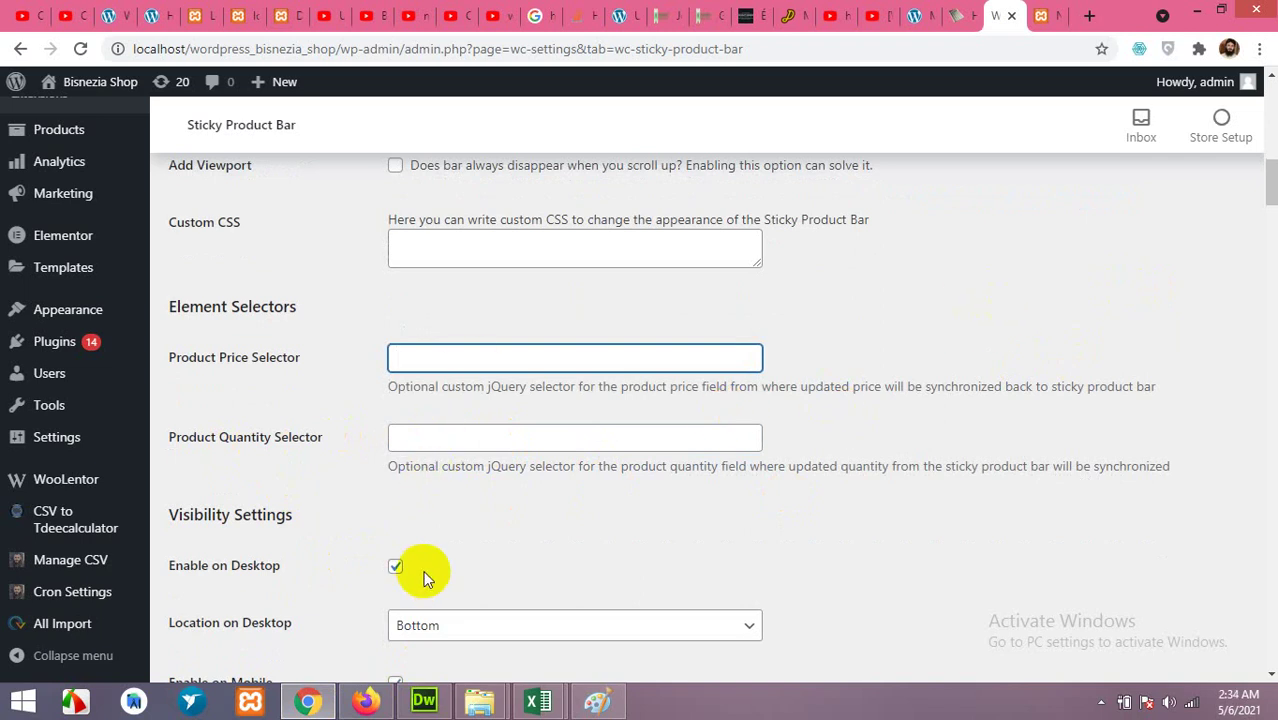
scroll(400, 545, down, 2)
- Close Firefox's developer tools and review the $20.00 Mr. Potato Head page's sticky bar
click(370, 703)
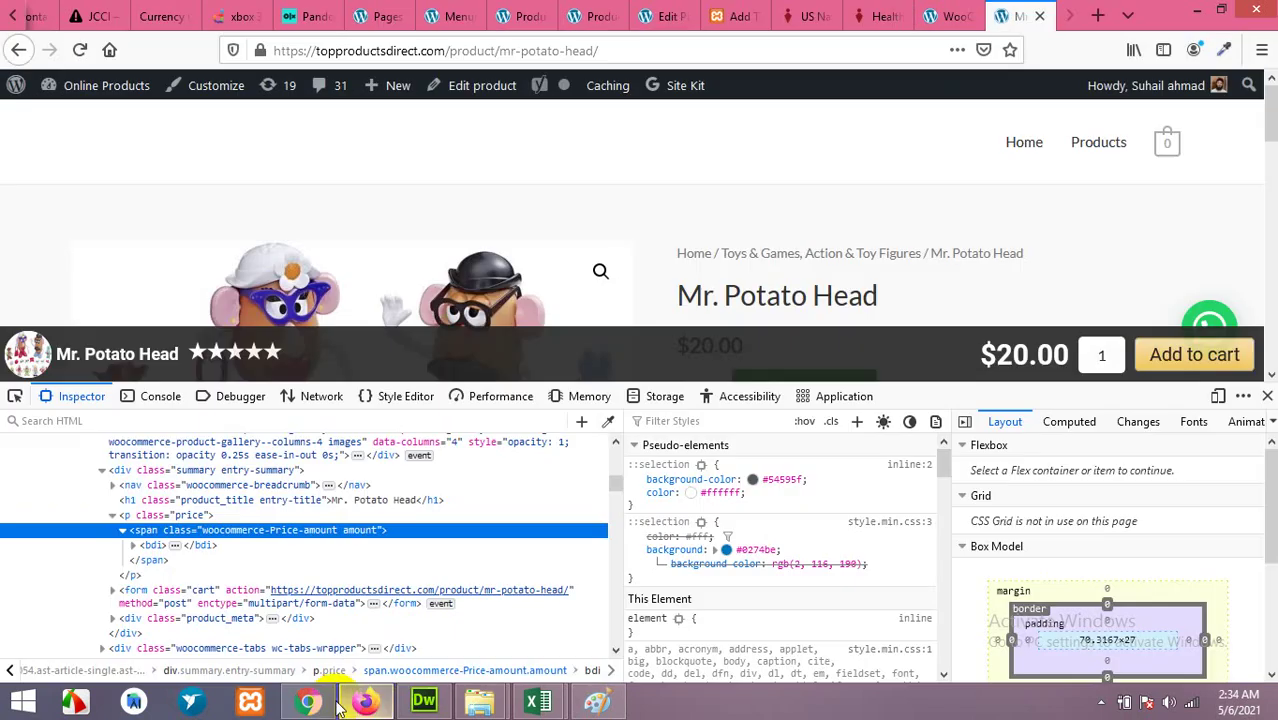
click(1266, 396)
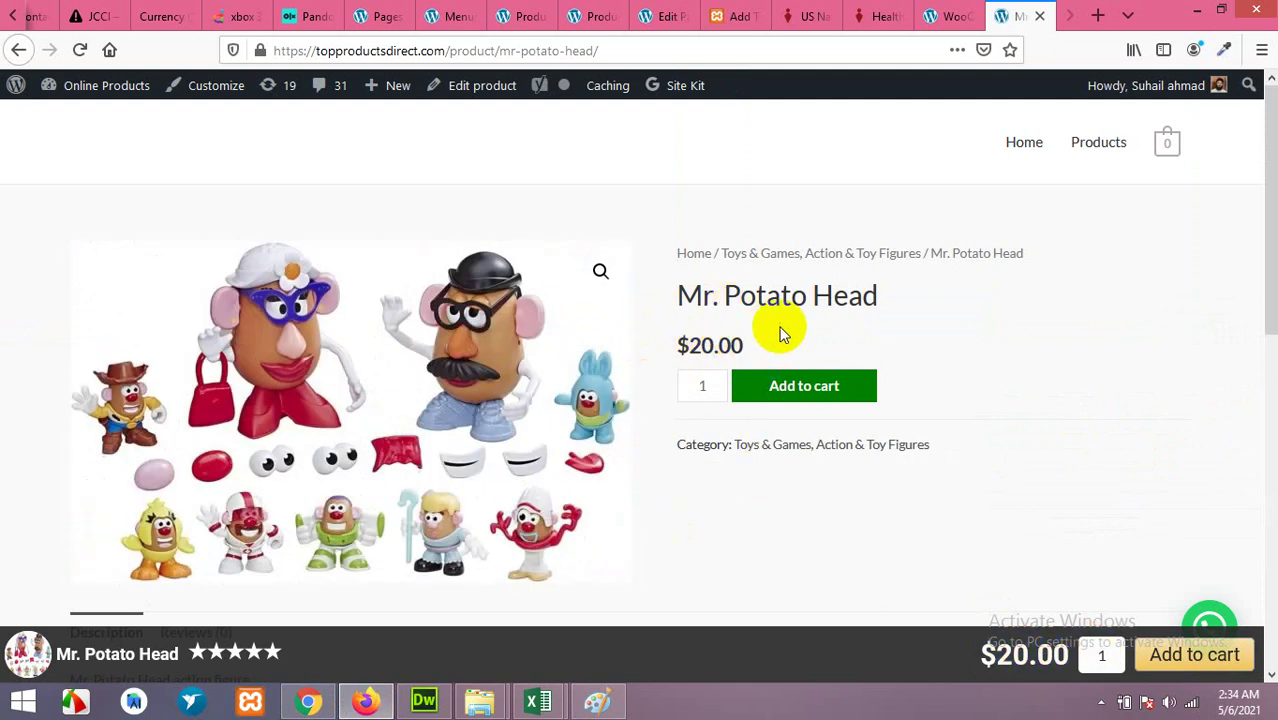
click(863, 381)
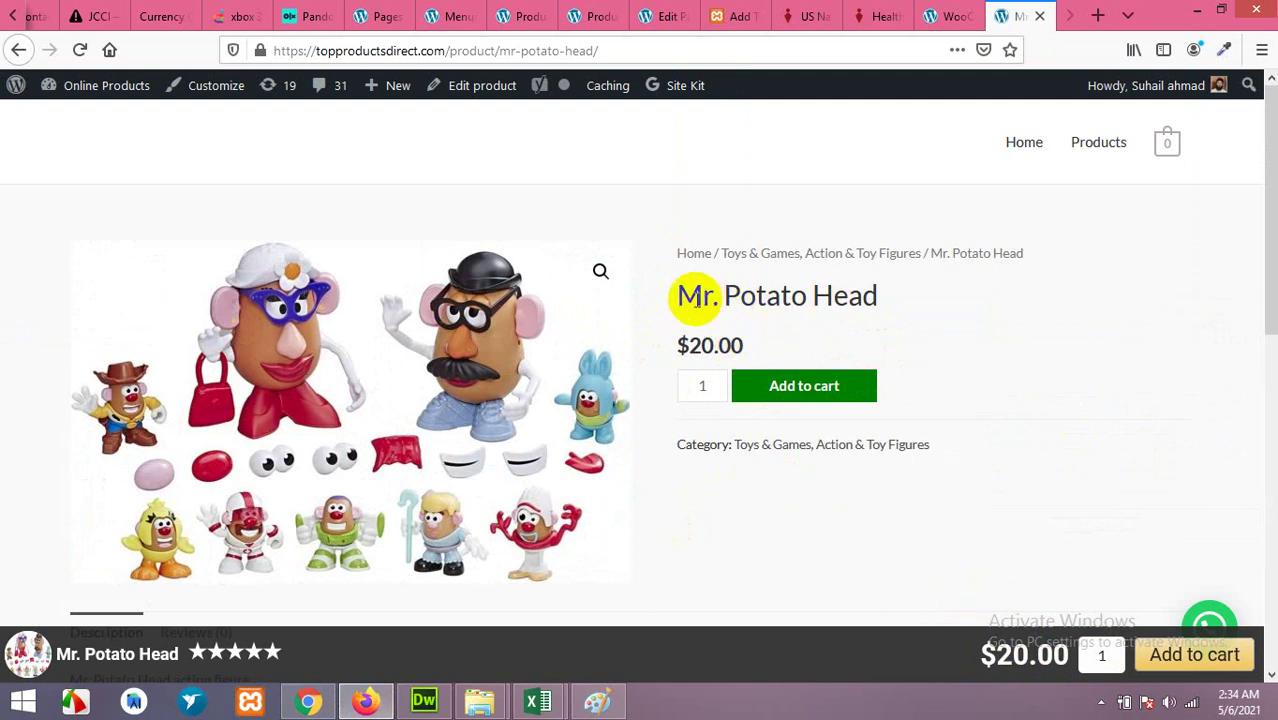
click(1027, 653)
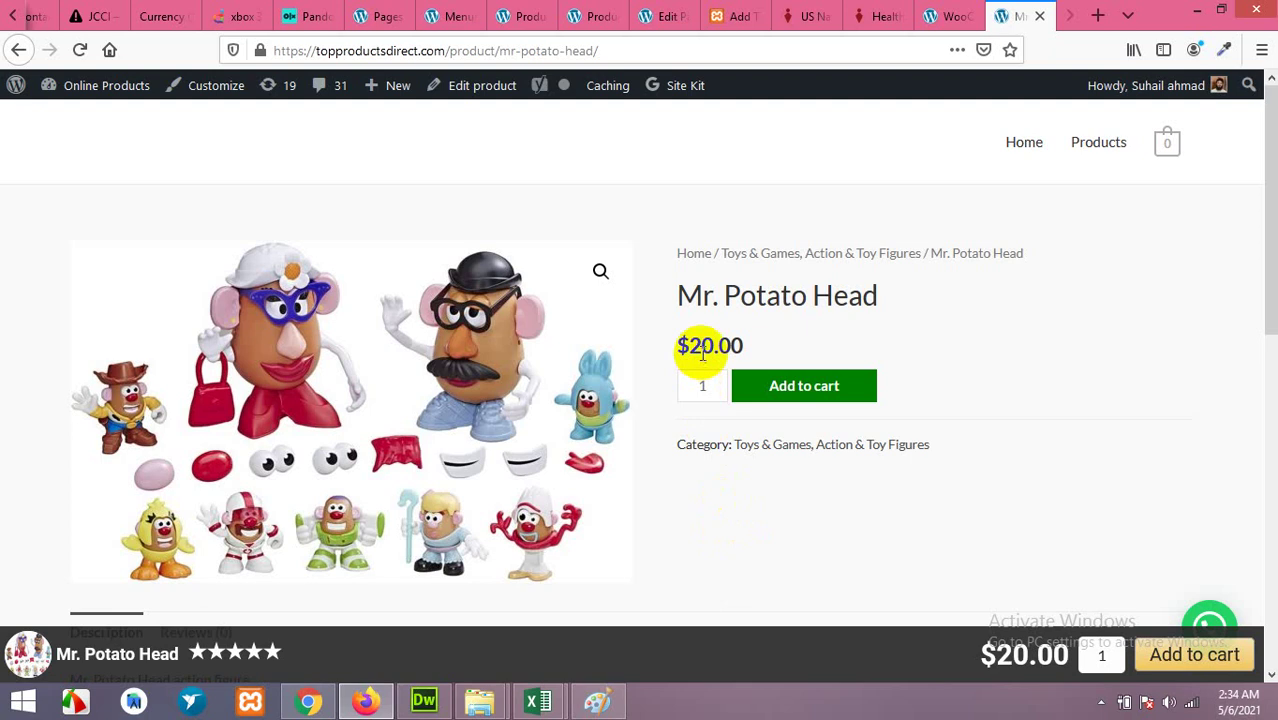
- Return to the admin settings and scroll to the Sticky Product Bar Visibility Settings
click(367, 704)
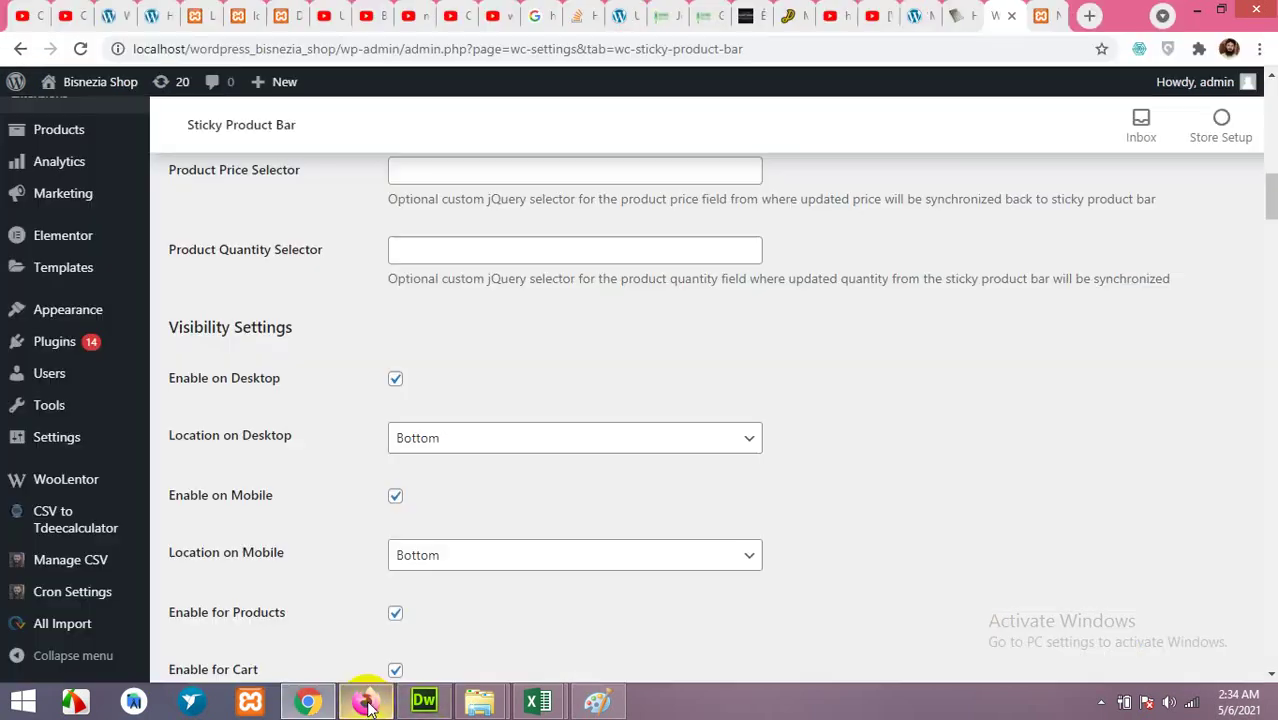
scroll(431, 574, up, 2)
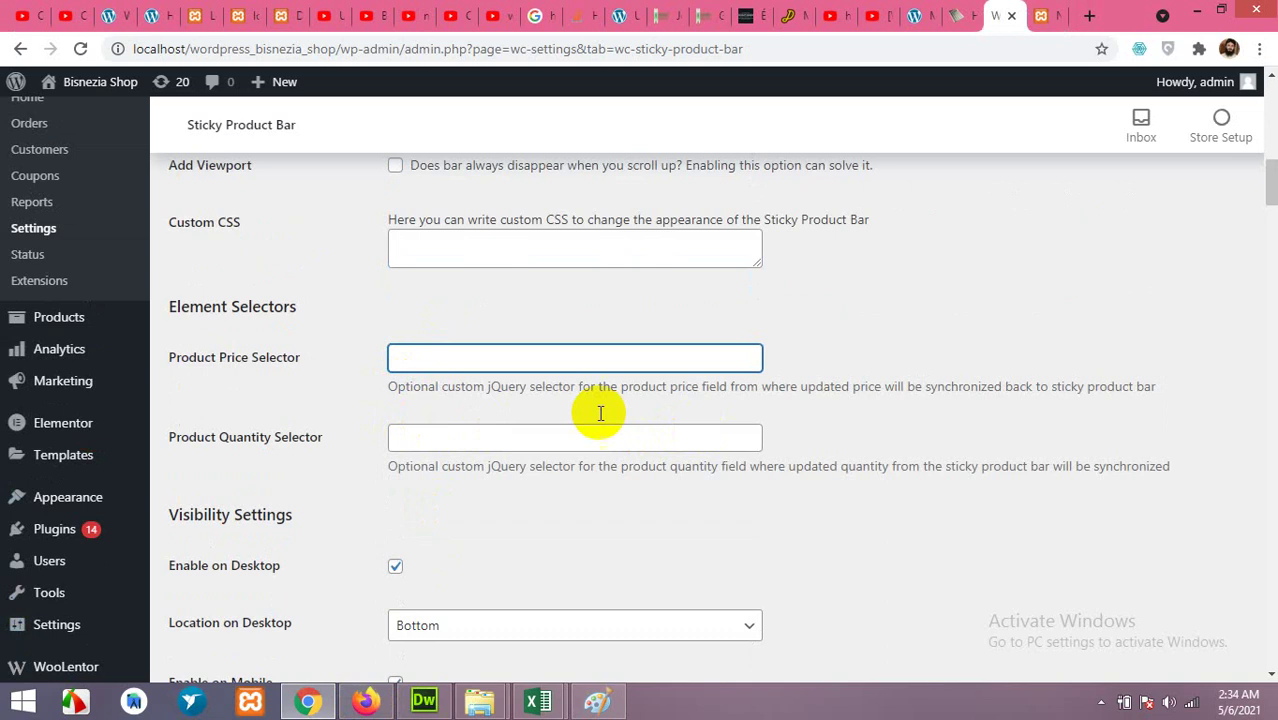
scroll(756, 448, up, 2)
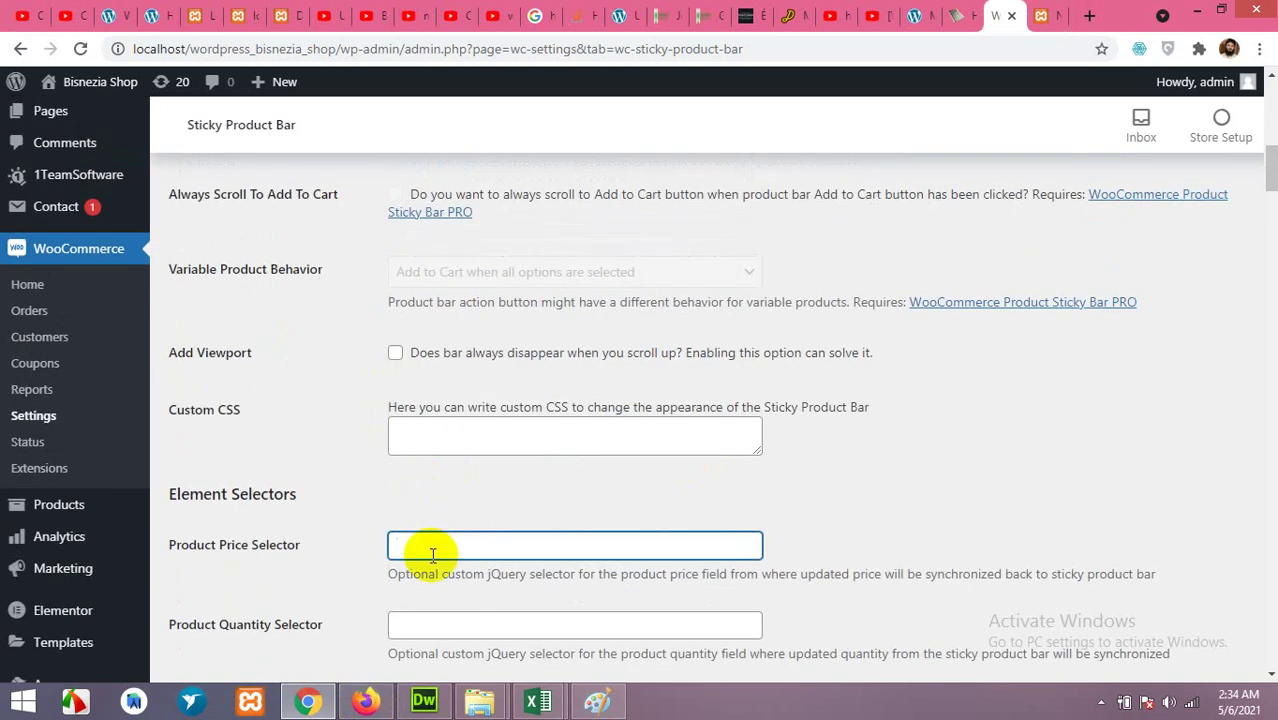
scroll(556, 362, up, 5)
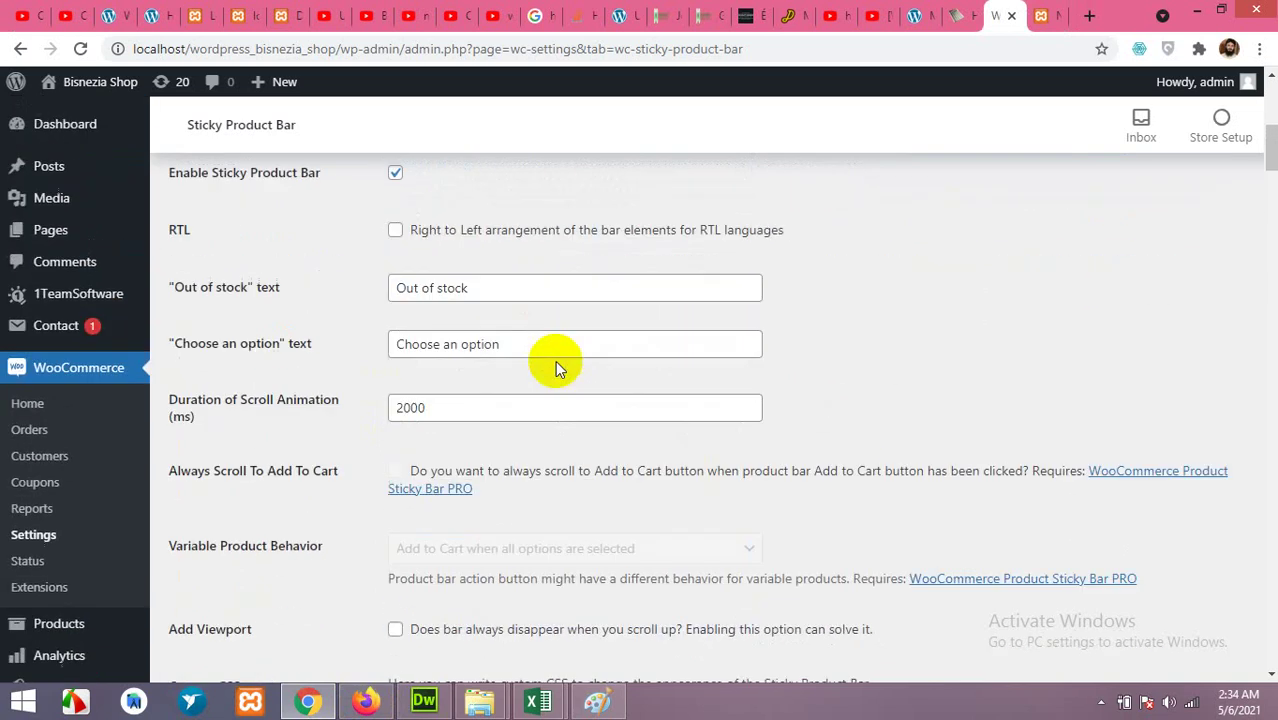
scroll(1027, 400, down, 5)
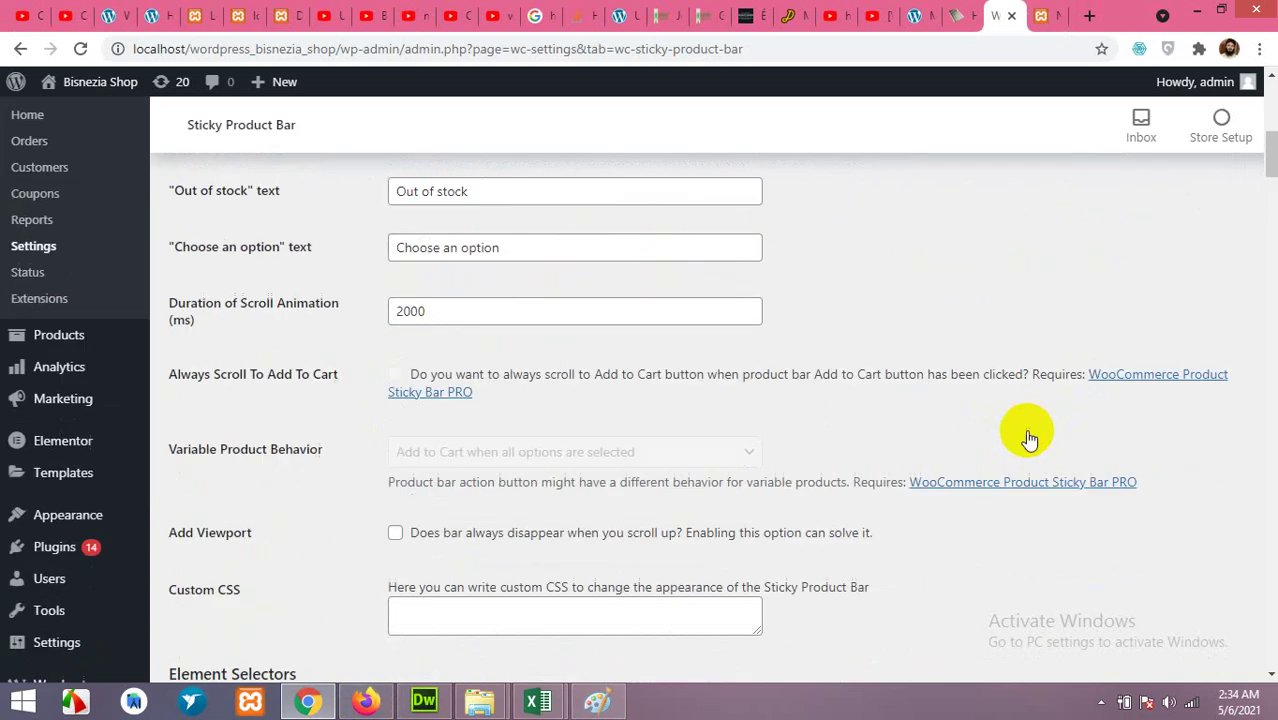
scroll(747, 477, down, 2)
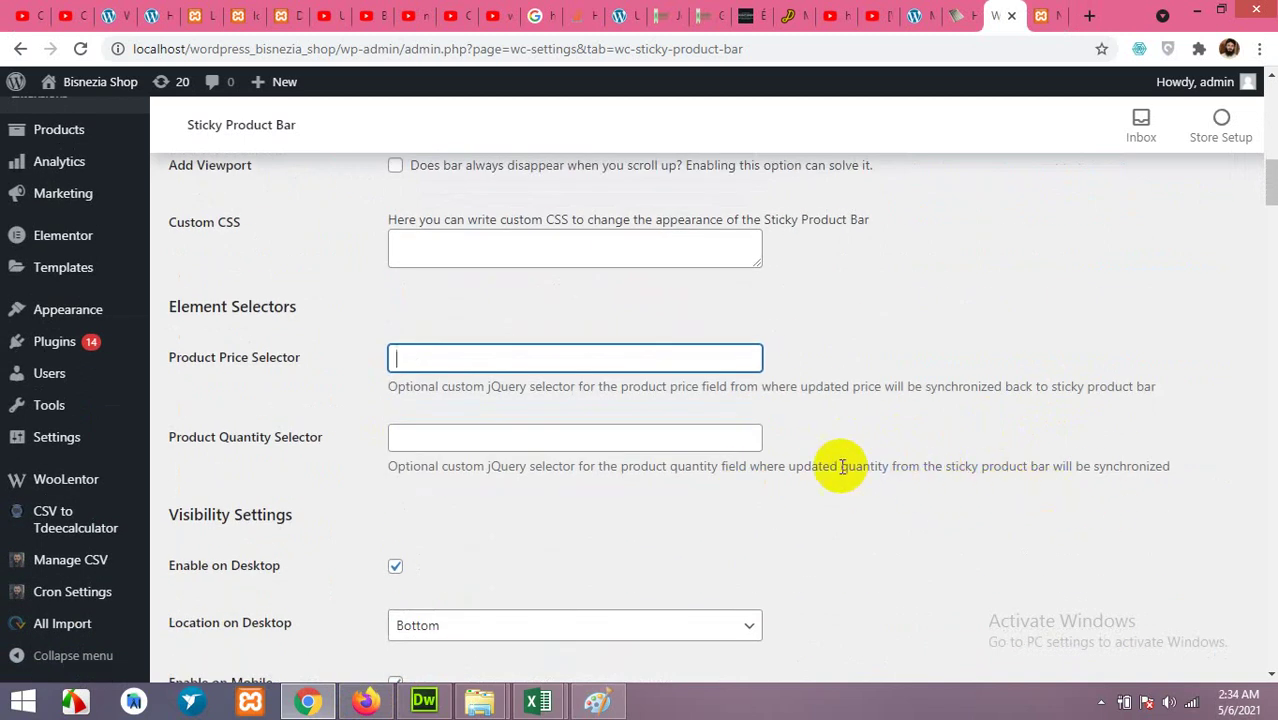
scroll(887, 480, down, 1)
scroll(887, 476, down, 1)
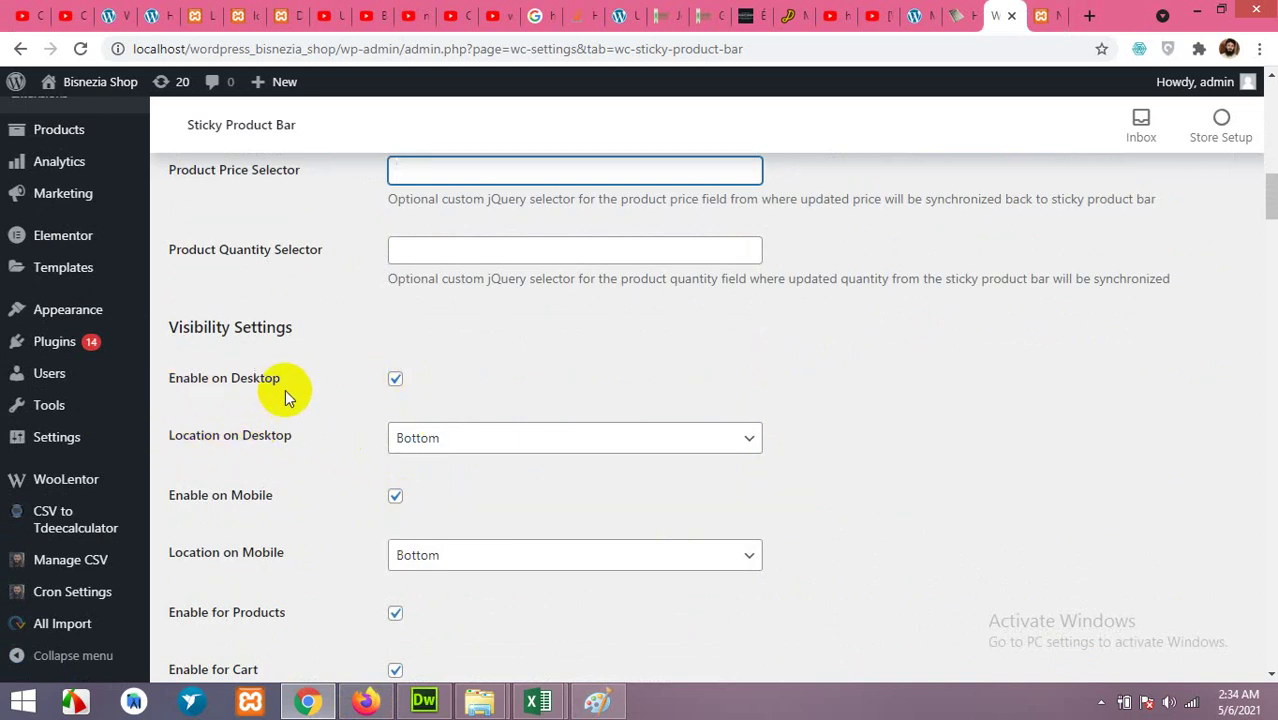
- Keep Enable on Desktop and Enable on Mobile checked
click(395, 381)
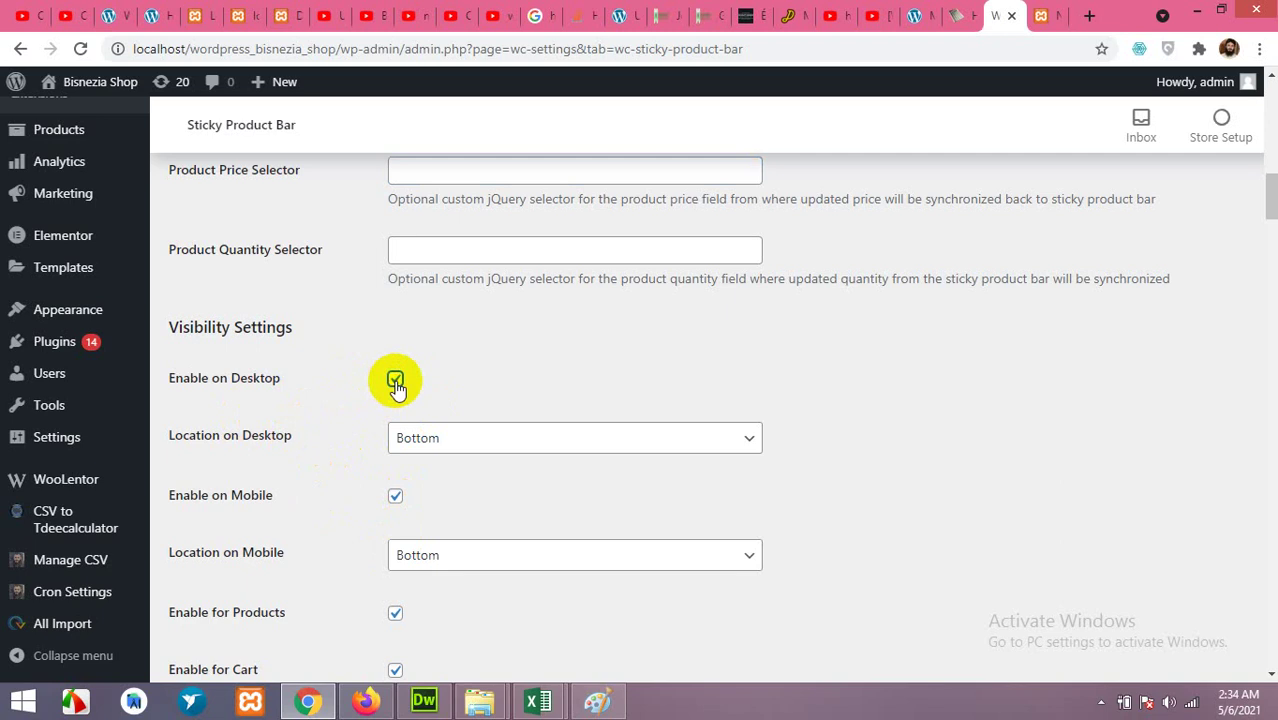
click(395, 498)
scroll(380, 507, down, 2)
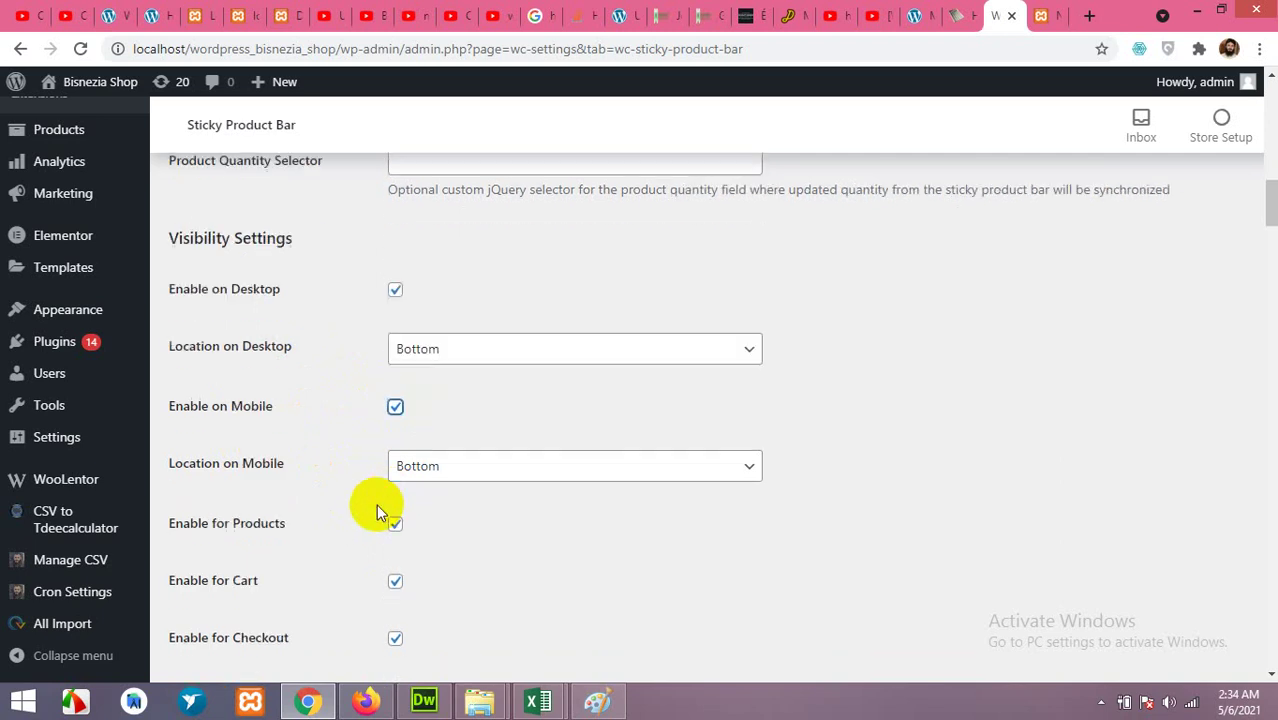
scroll(320, 368, up, 1)
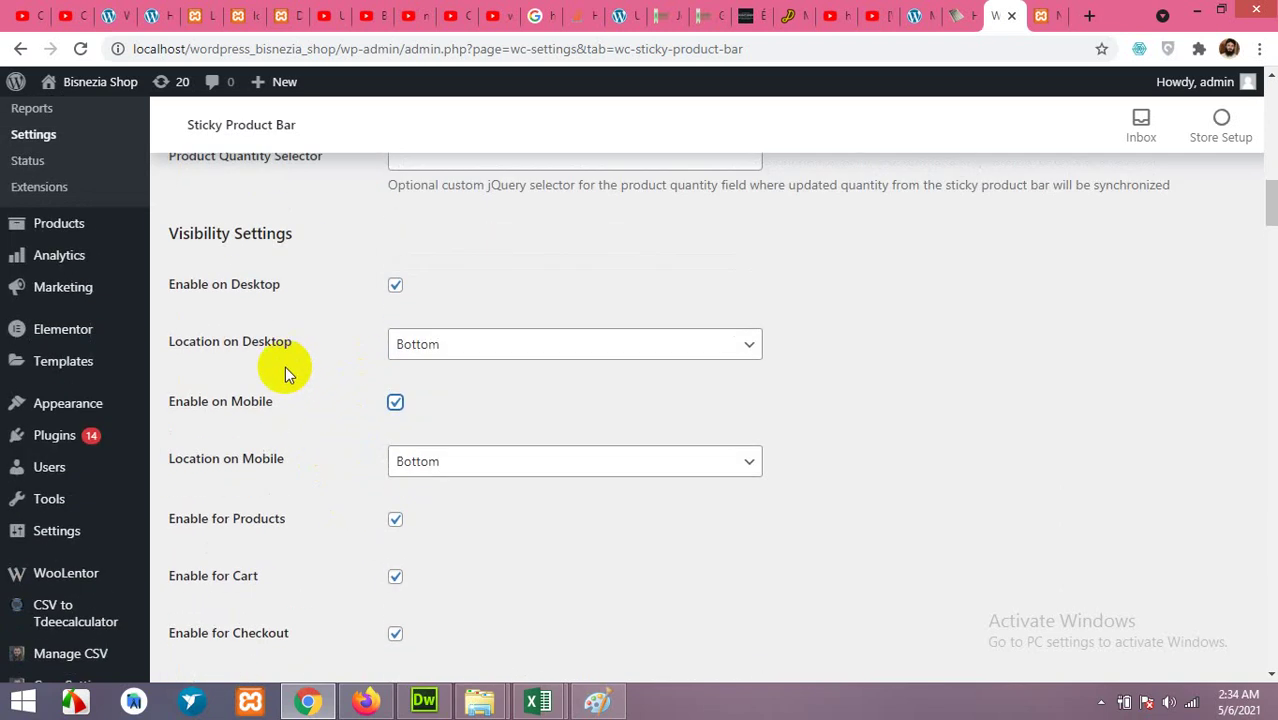
- Keep Location on Desktop at Bottom and set Location on Mobile to Top
click(438, 350)
click(430, 364)
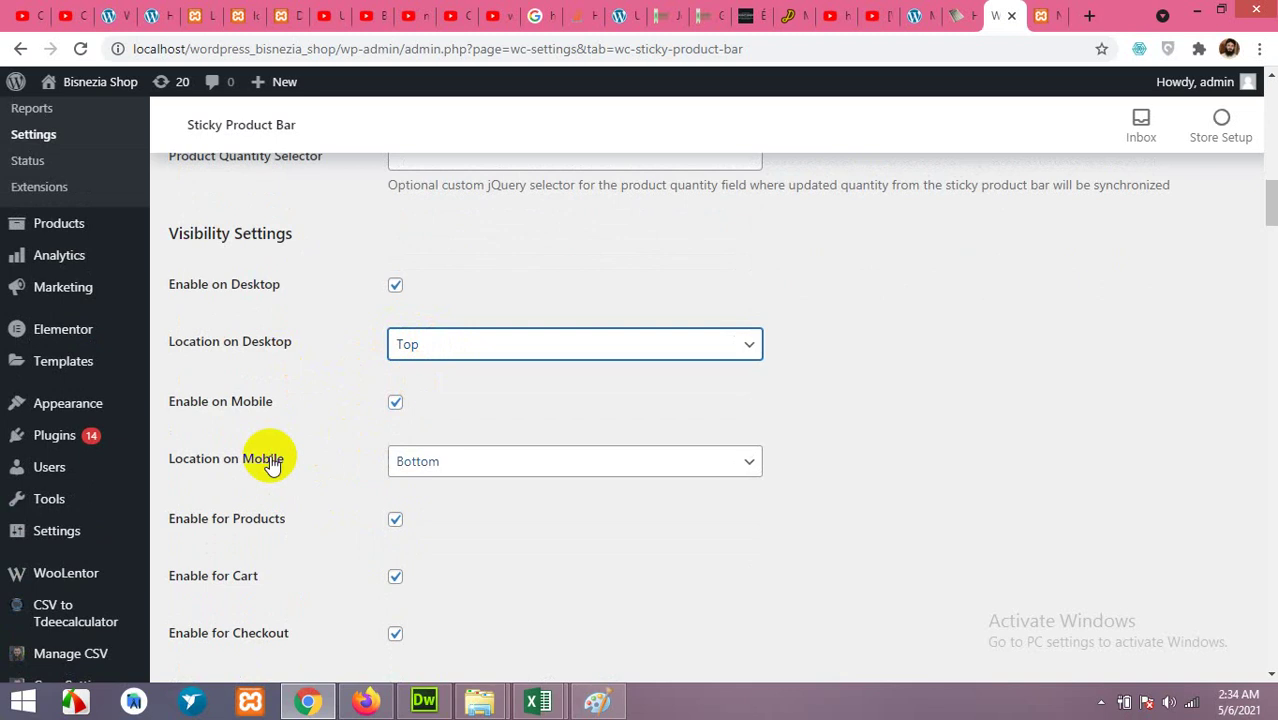
click(416, 348)
click(421, 390)
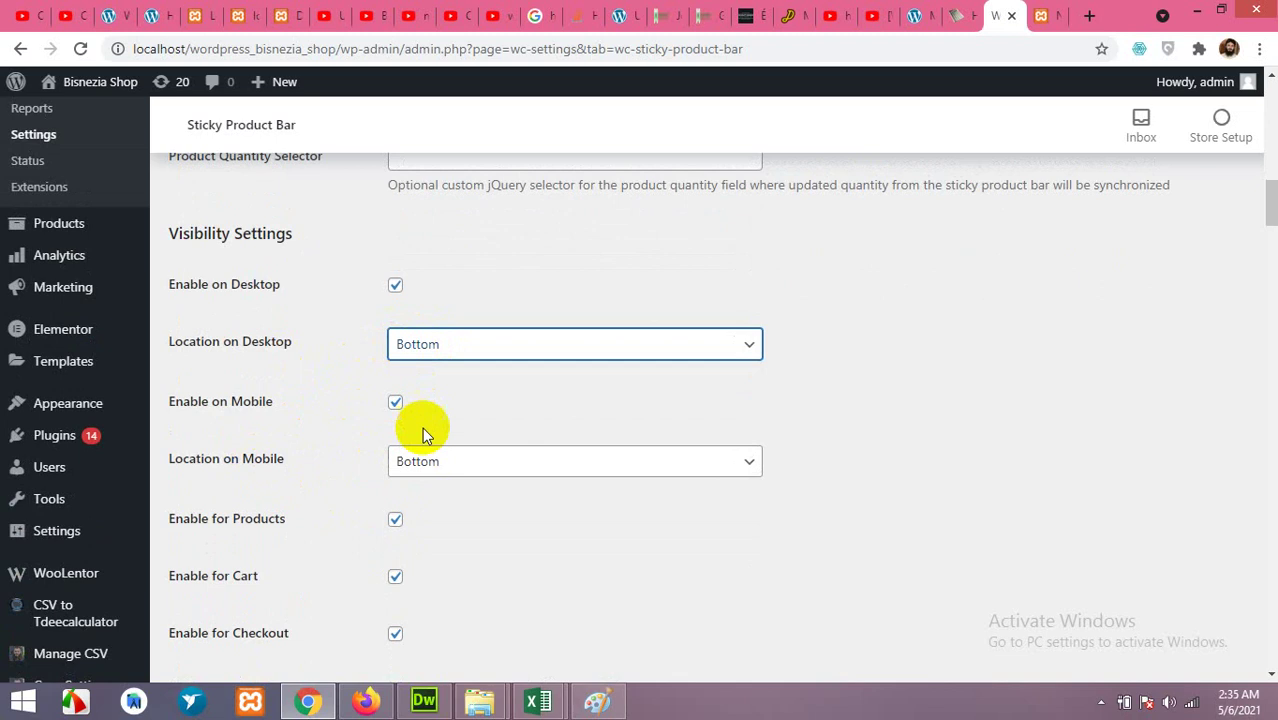
click(421, 463)
click(408, 486)
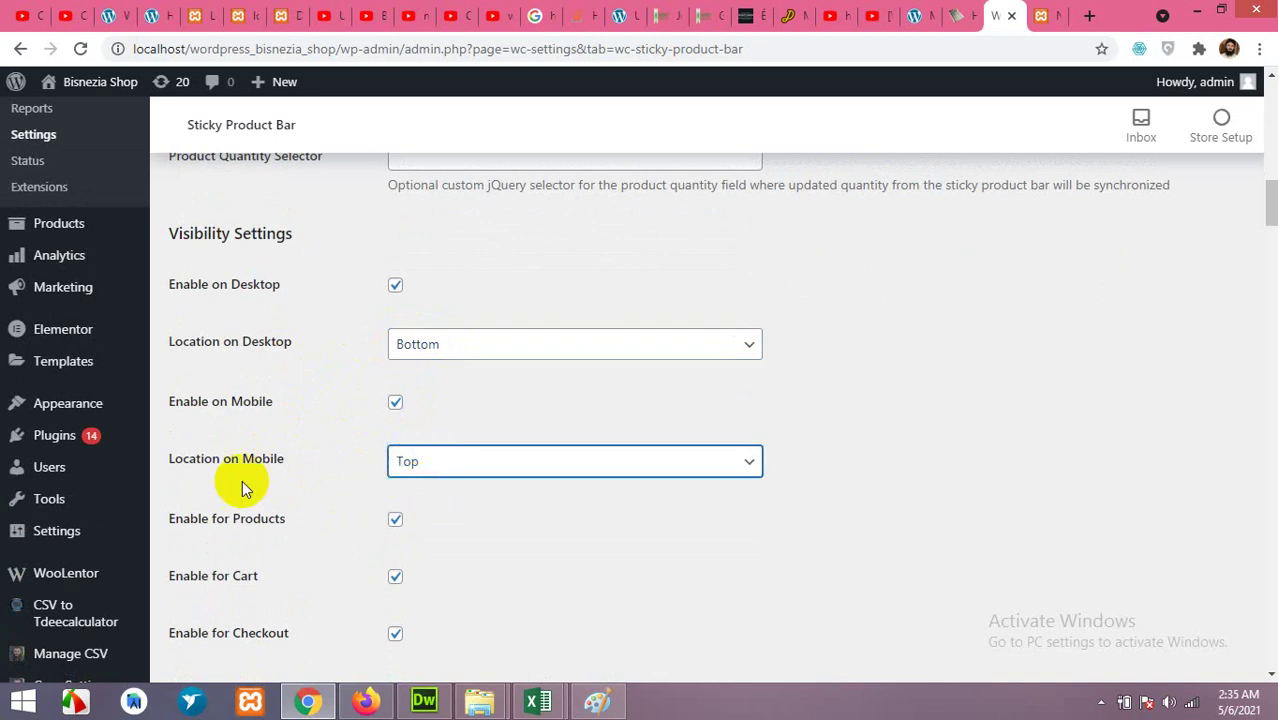
scroll(486, 476, down, 2)
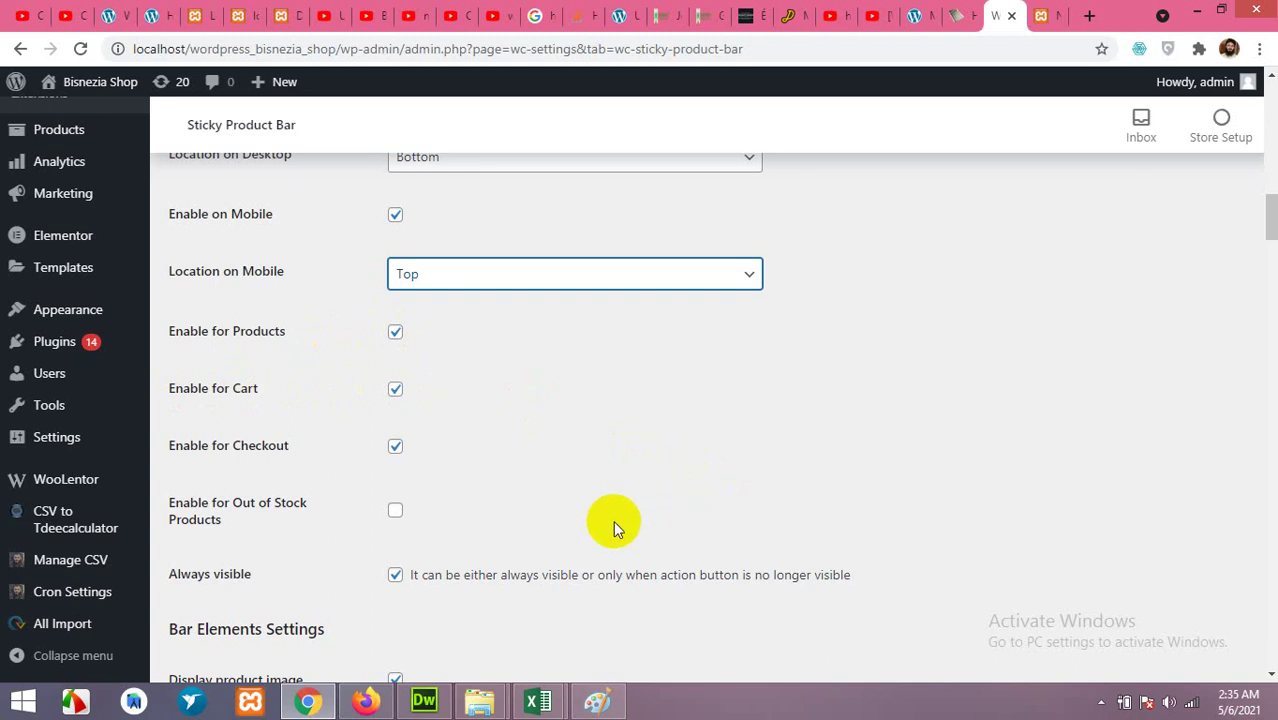
- Add Mr. Potato Head to the cart and open the cart page
click(318, 700)
click(366, 700)
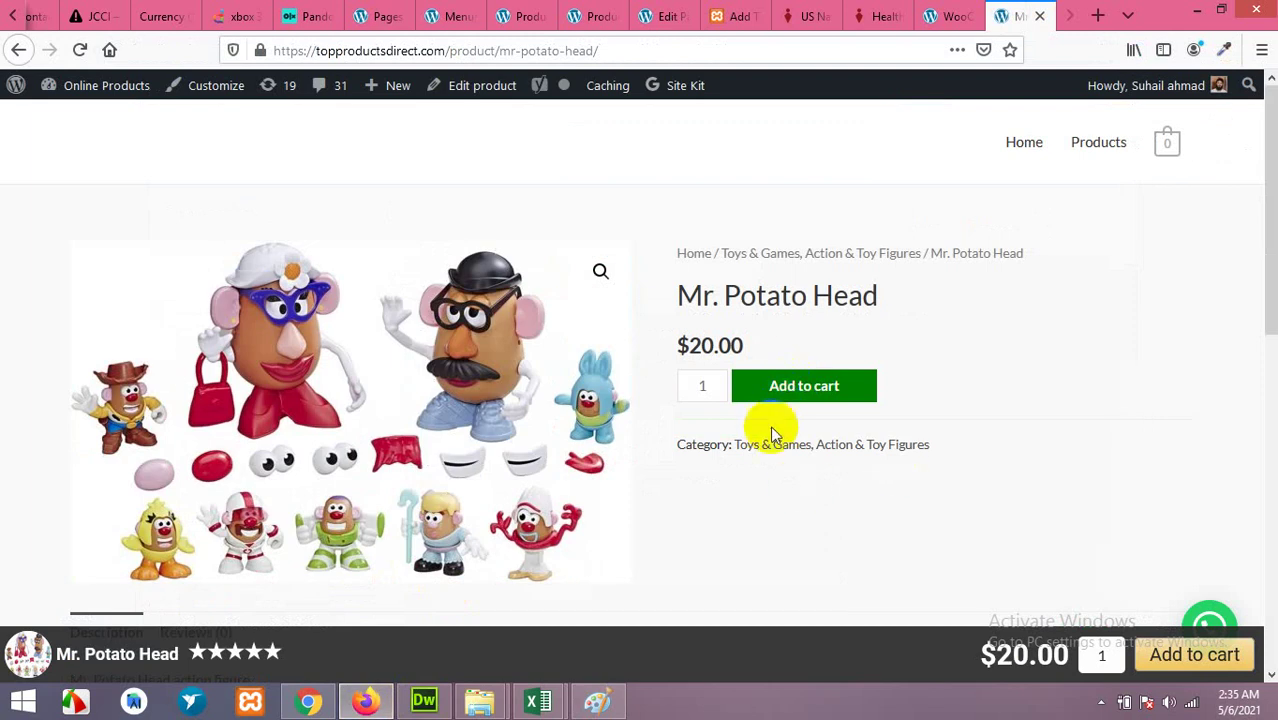
click(801, 388)
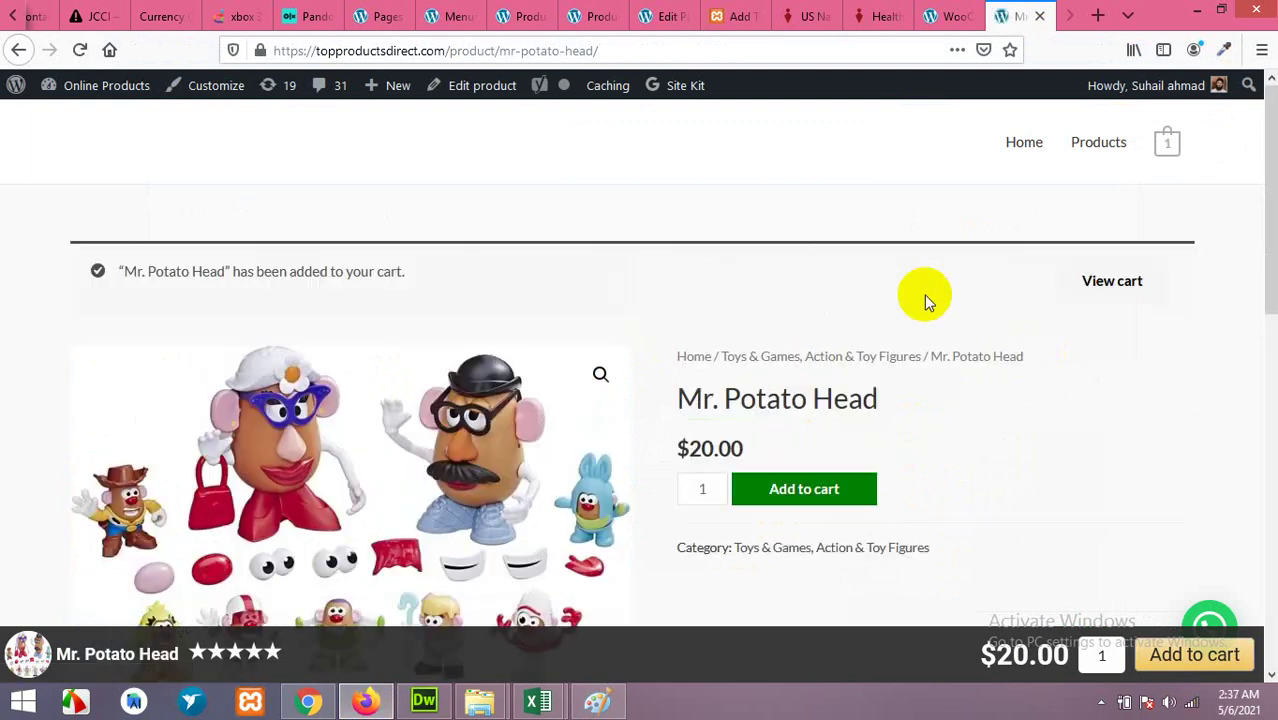
click(1107, 288)
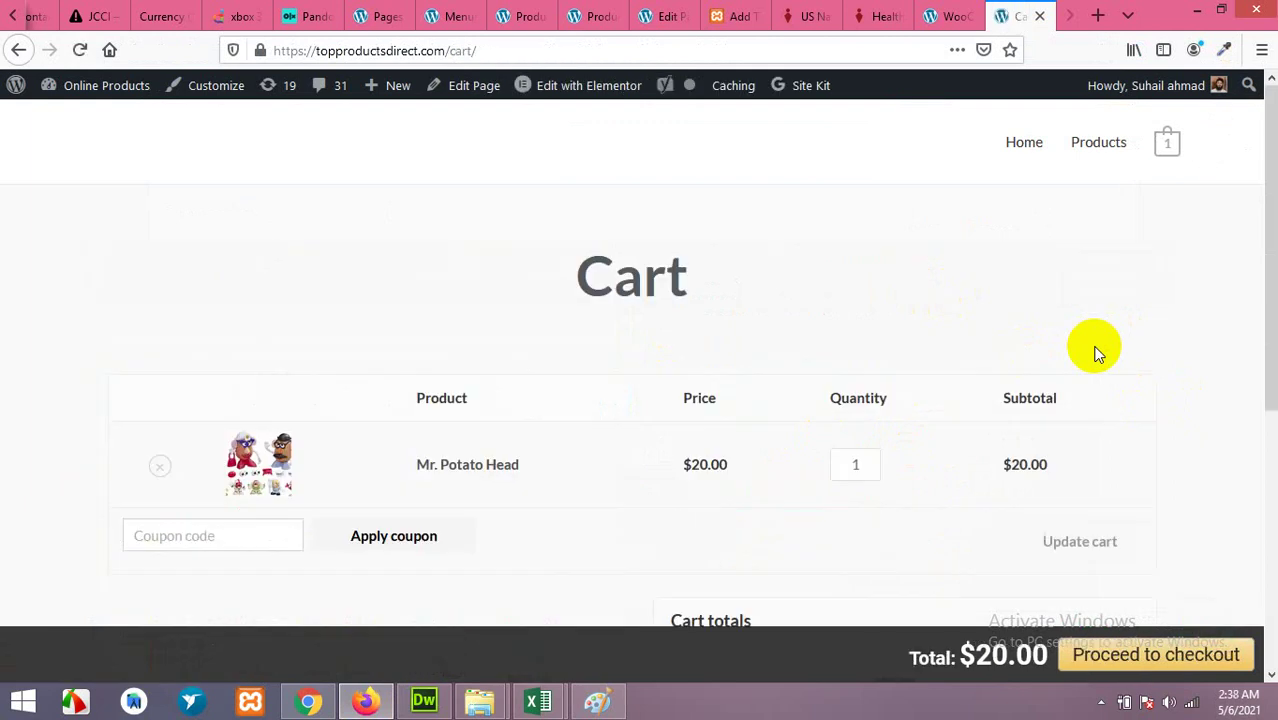
- Proceed from the cart to the Checkout page
scroll(938, 330, down, 2)
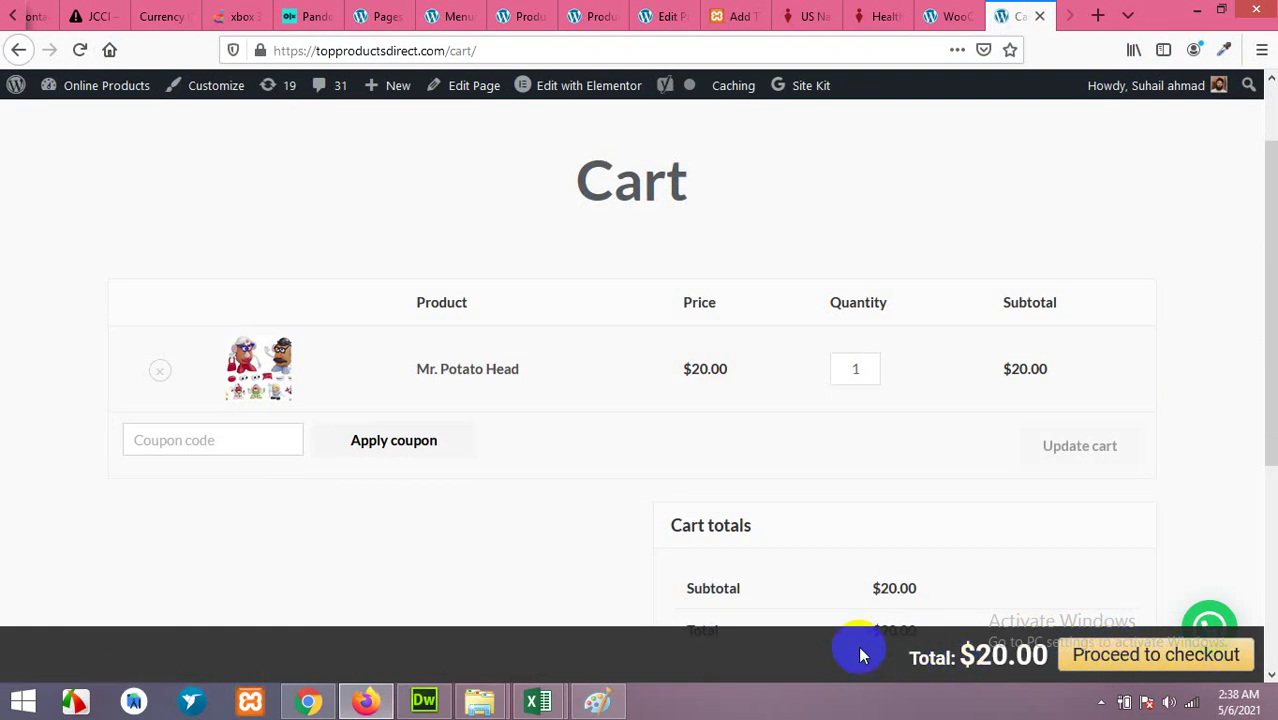
scroll(850, 500, down, 3)
scroll(855, 455, down, 2)
click(827, 414)
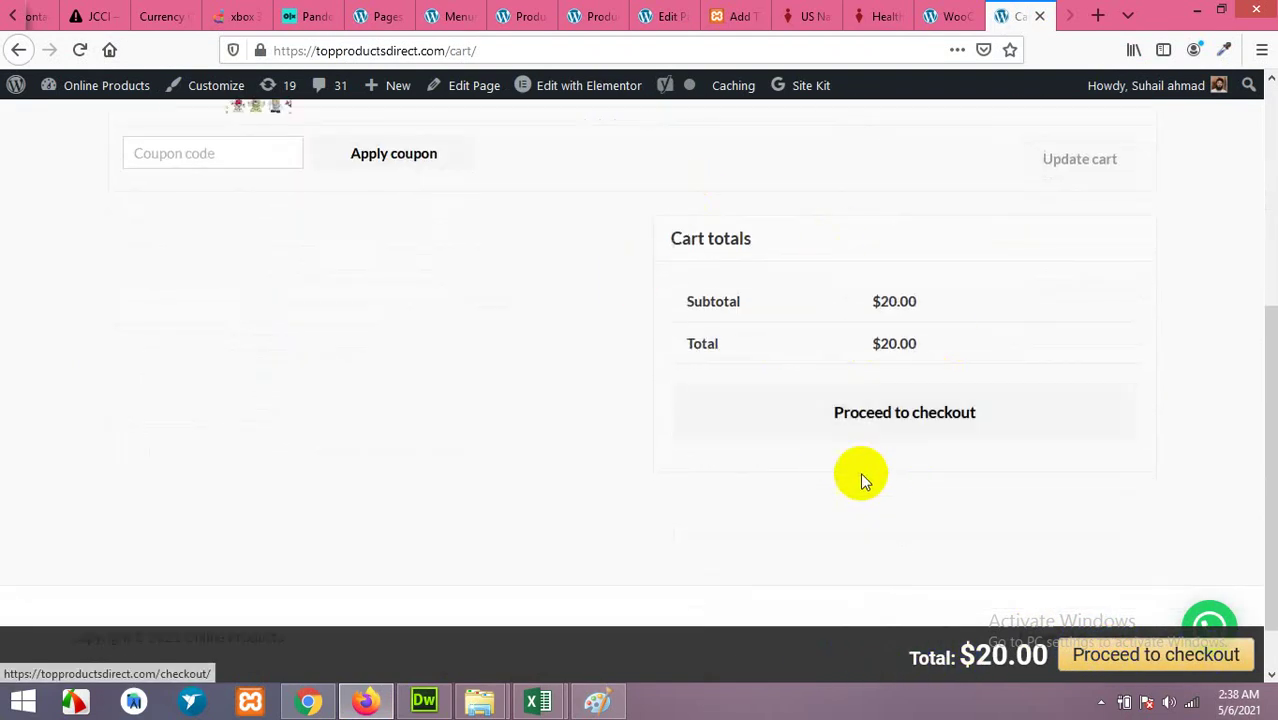
scroll(505, 372, up, 5)
scroll(607, 360, down, 6)
click(852, 354)
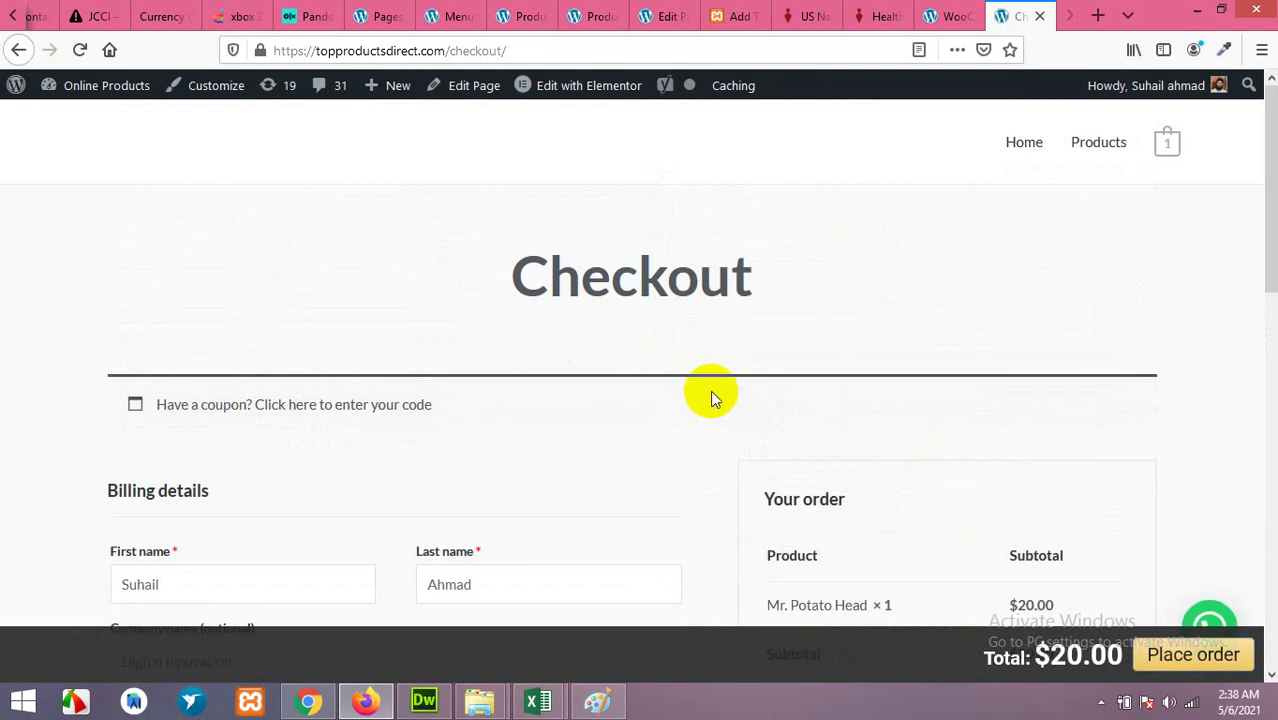
- Review the checkout page's sticky bar showing Total: $20.00 and Place order
scroll(712, 395, down, 3)
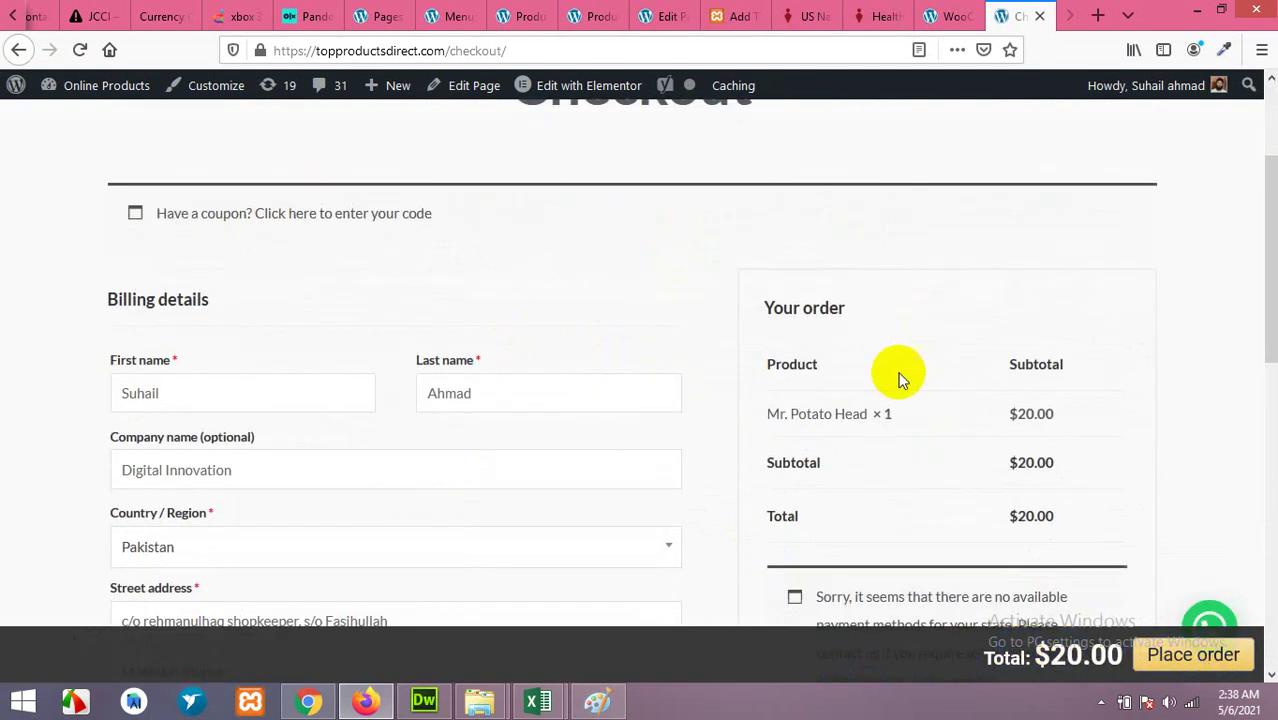
scroll(876, 373, down, 5)
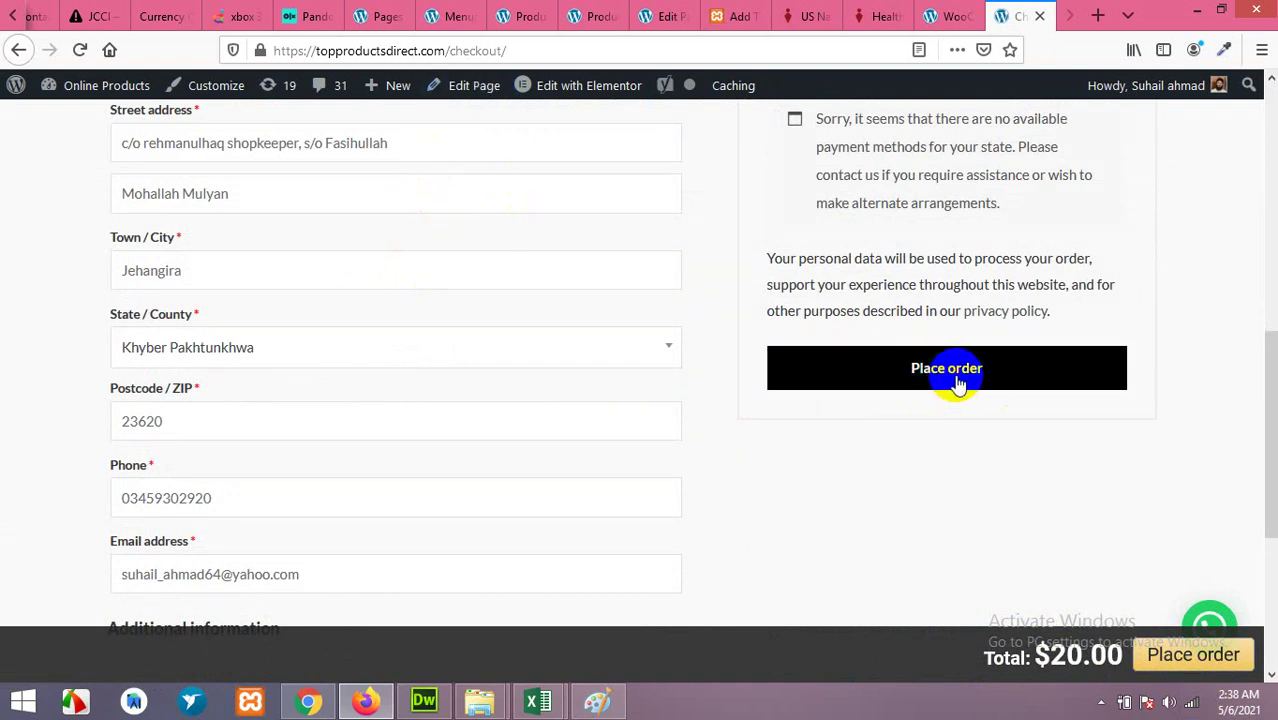
scroll(823, 483, up, 6)
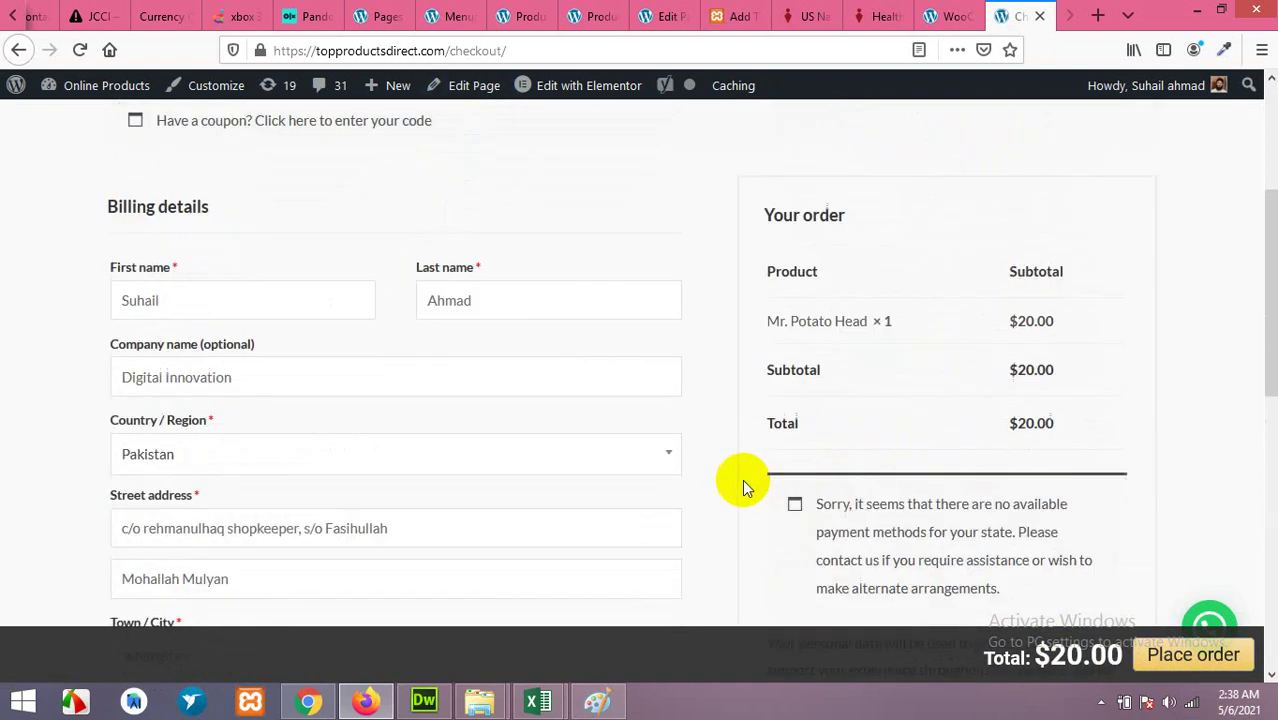
click(945, 22)
click(1003, 16)
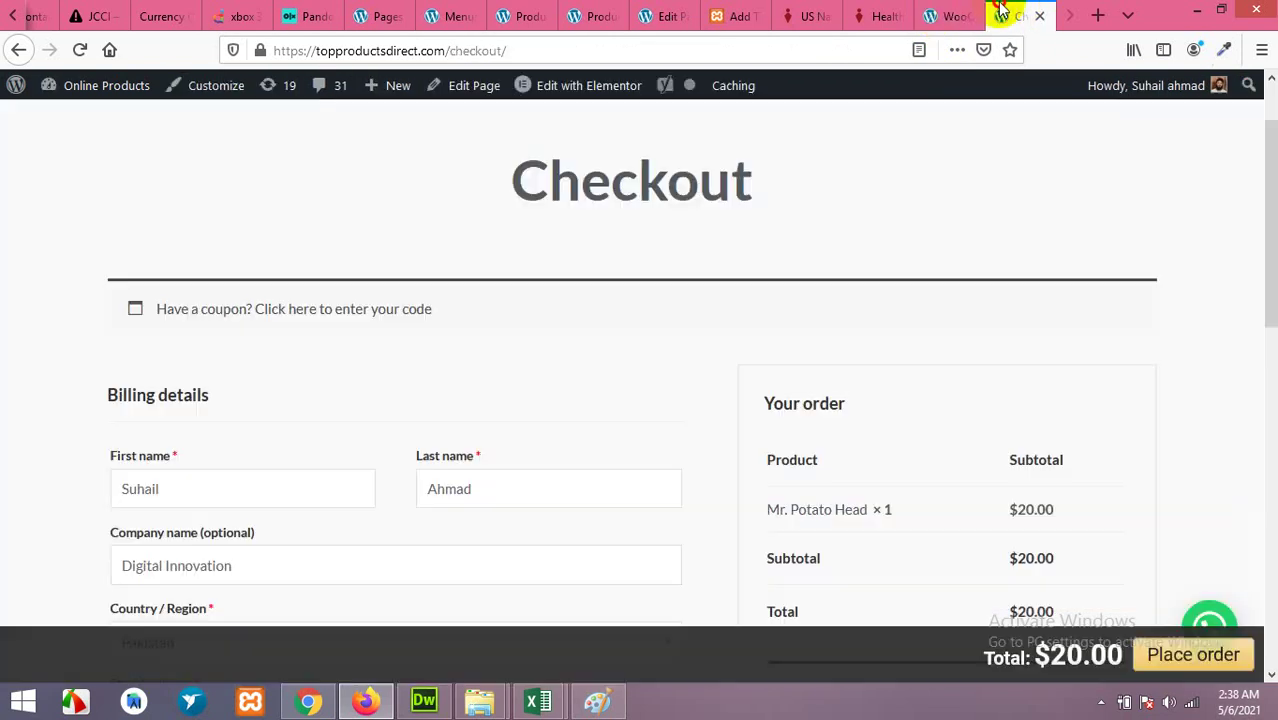
- Enable the sticky bar for out-of-stock products and check the Out of stock text
click(368, 705)
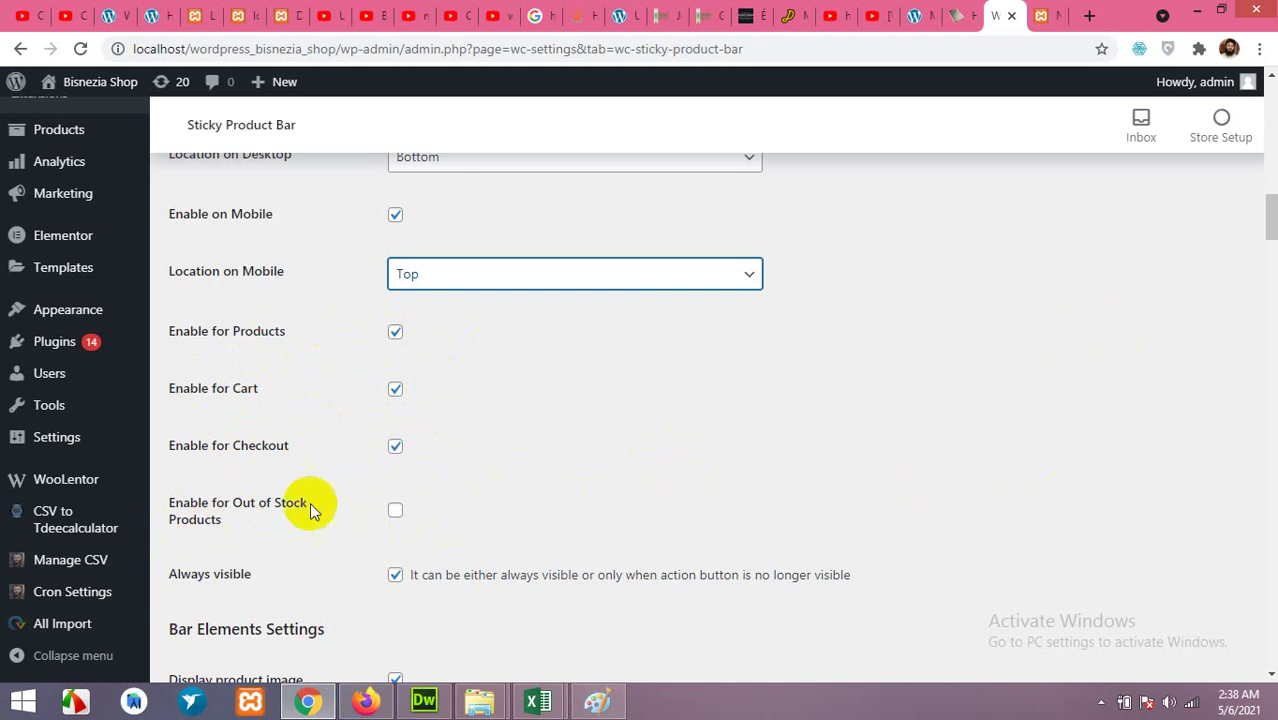
click(395, 514)
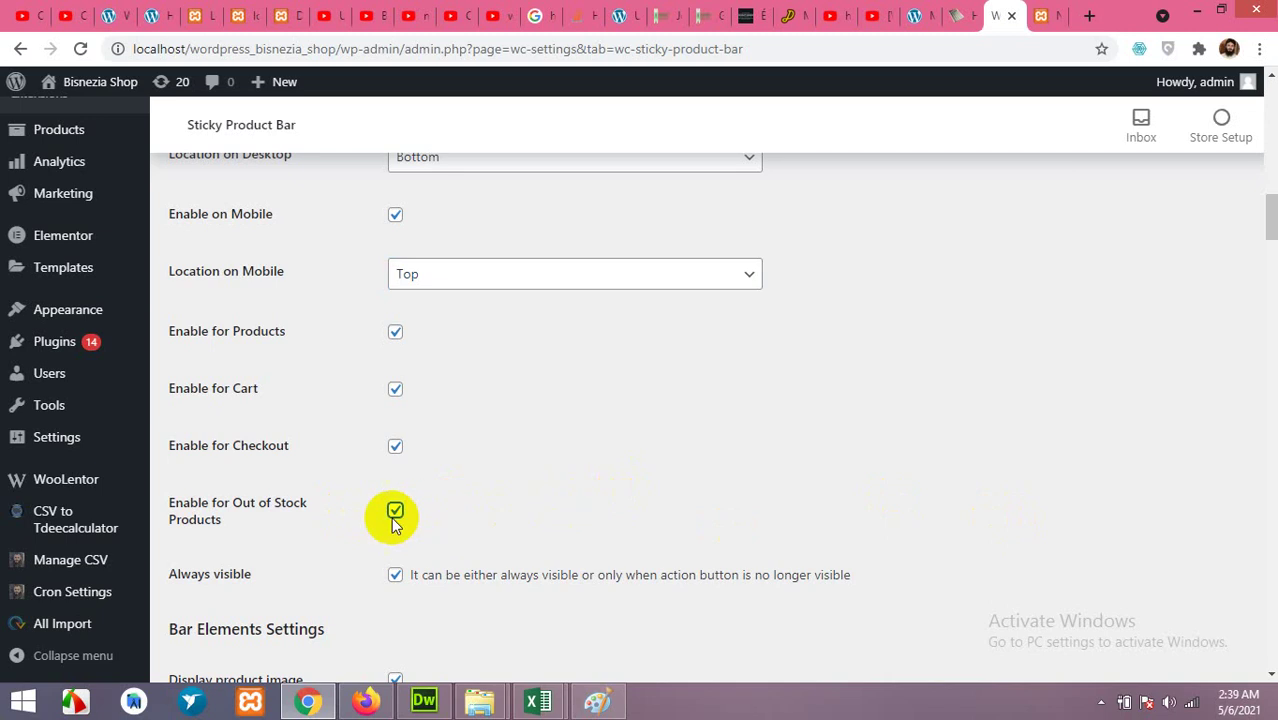
scroll(620, 462, up, 15)
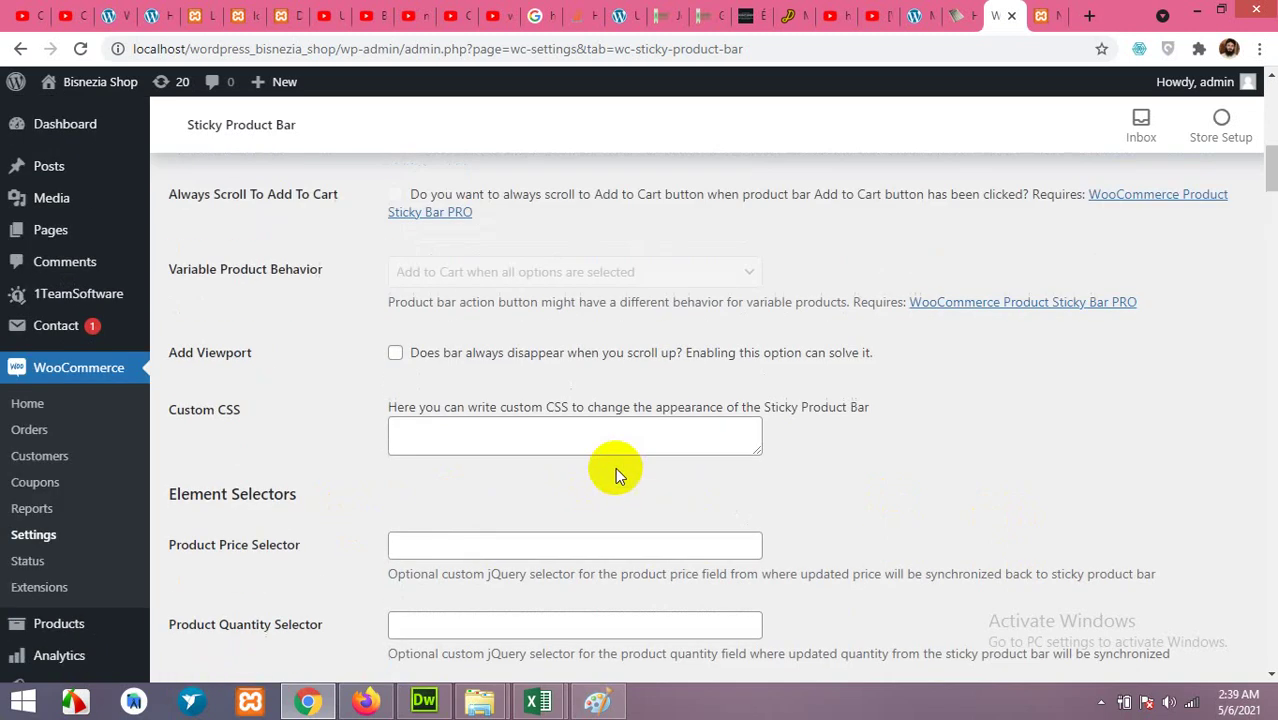
drag(465, 300, 371, 286)
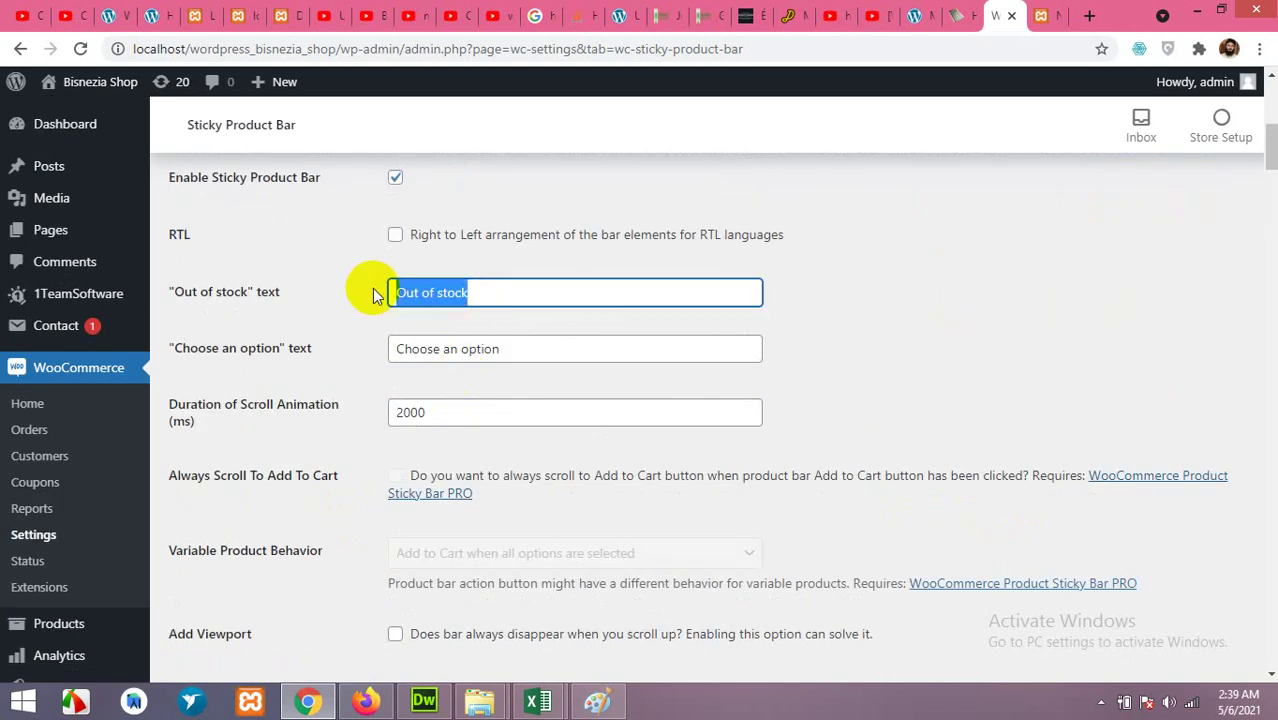
- Scroll to Bar Elements, with Always visible and every display option ticked
scroll(322, 457, down, 15)
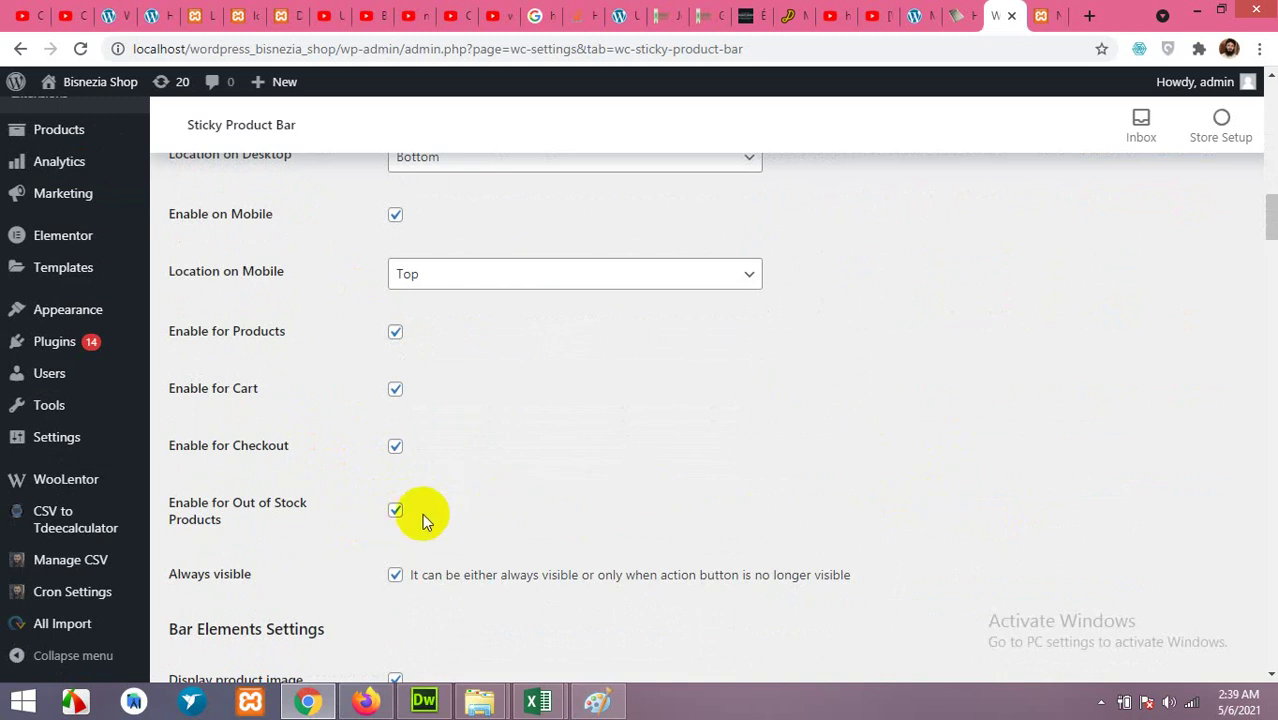
scroll(290, 585, down, 2)
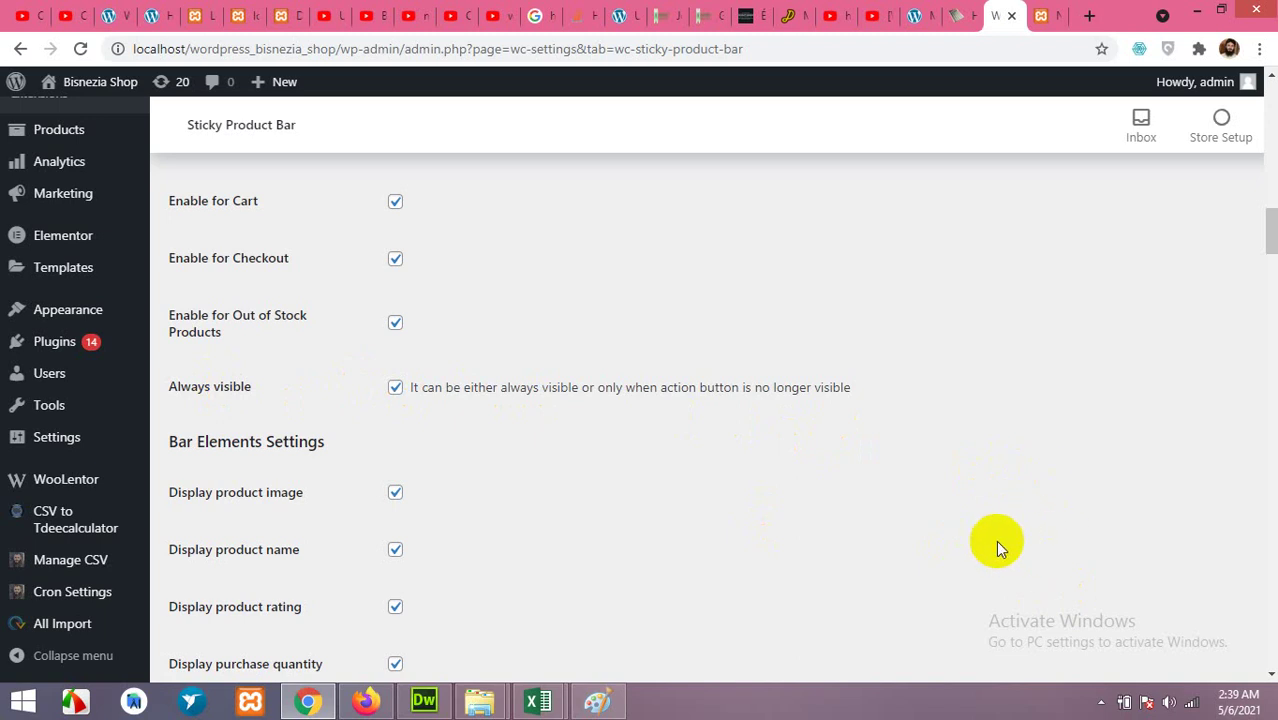
scroll(1005, 545, down, 1)
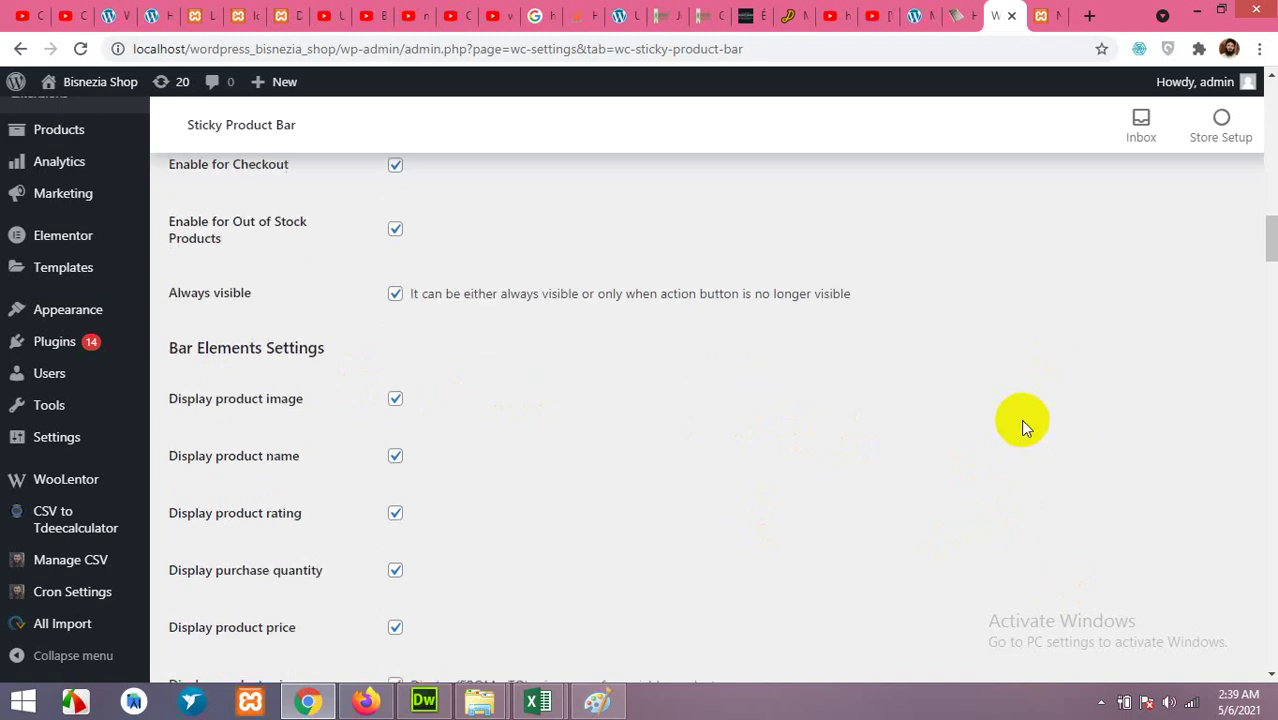
scroll(693, 447, down, 2)
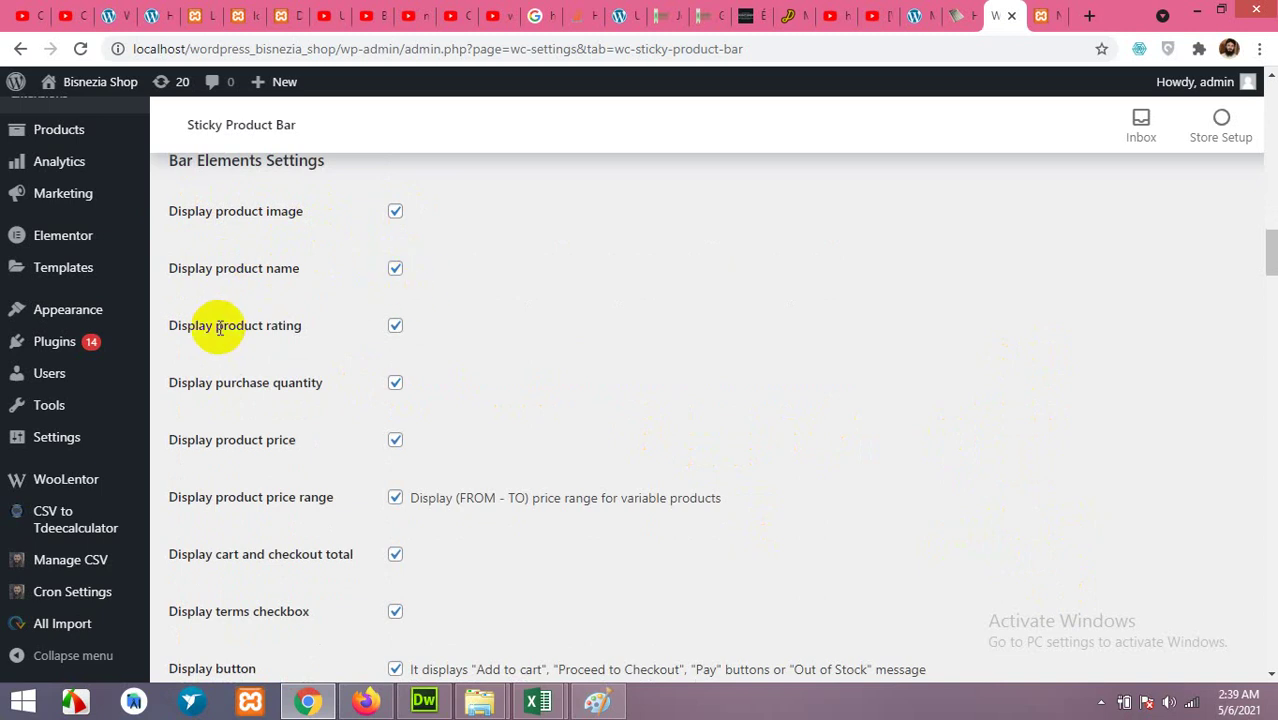
click(396, 382)
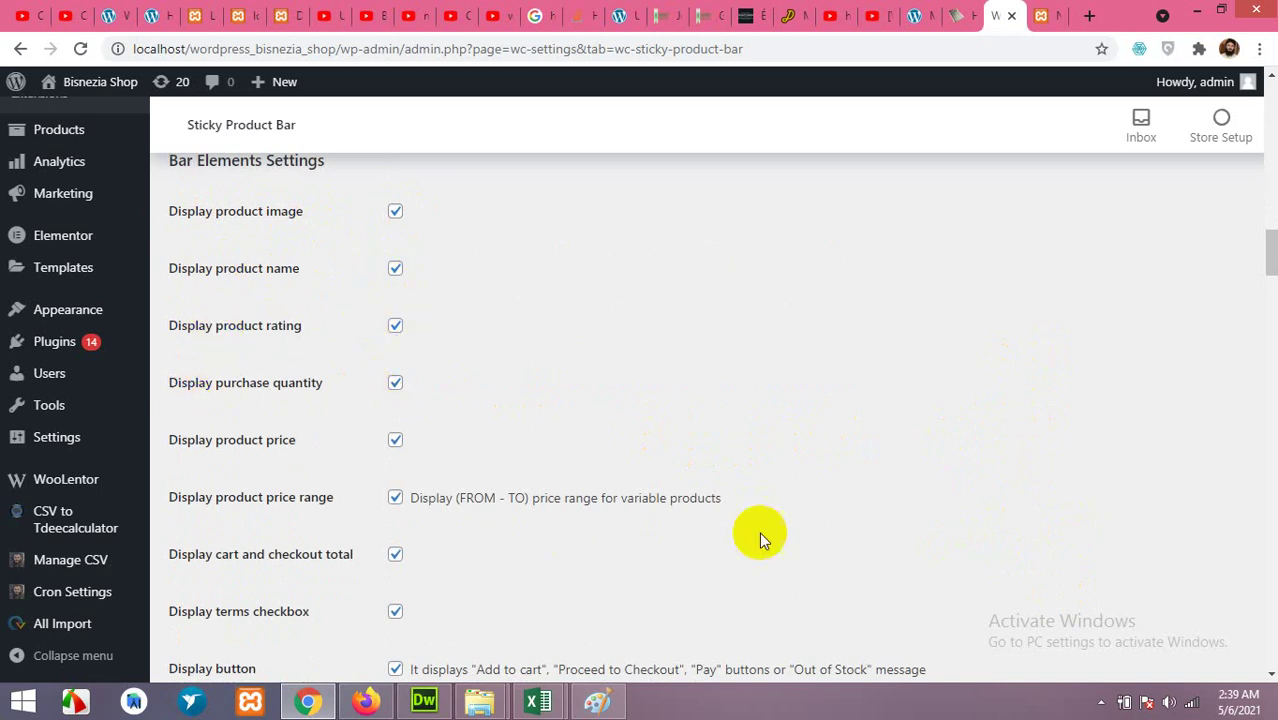
- Reload the PS5 controller product page to see the changes, then return to settings
click(1011, 16)
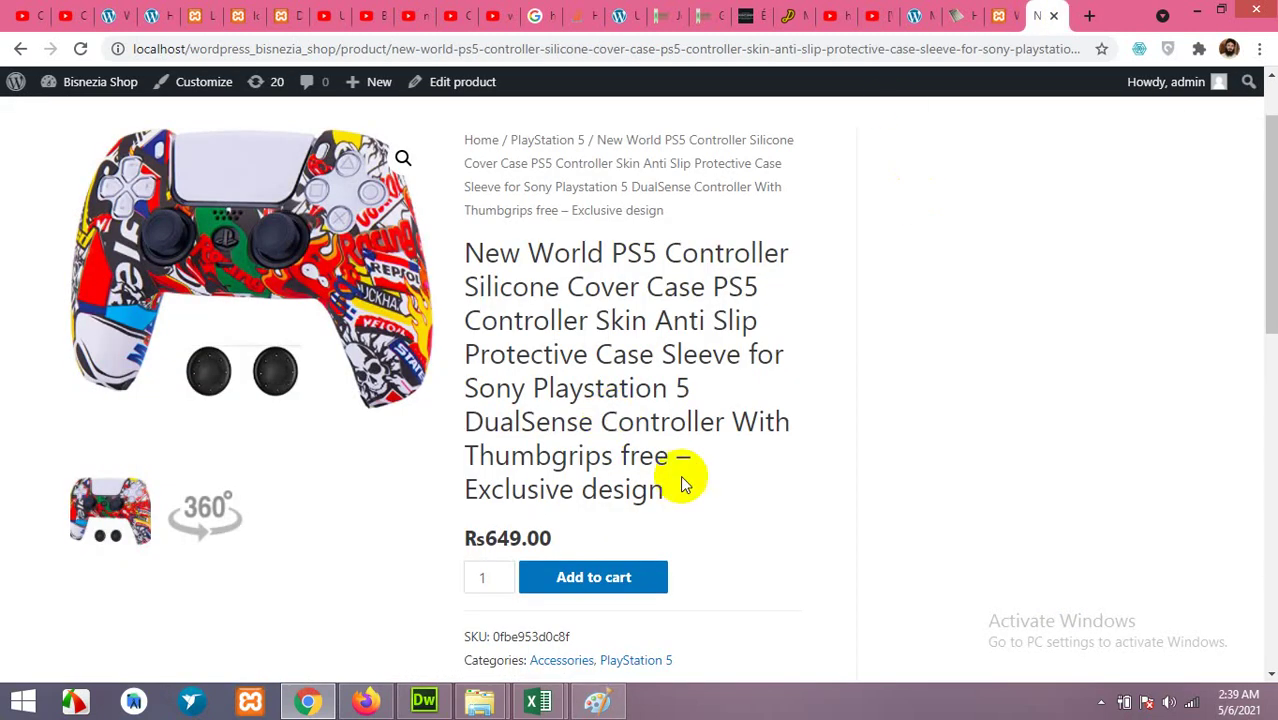
click(75, 52)
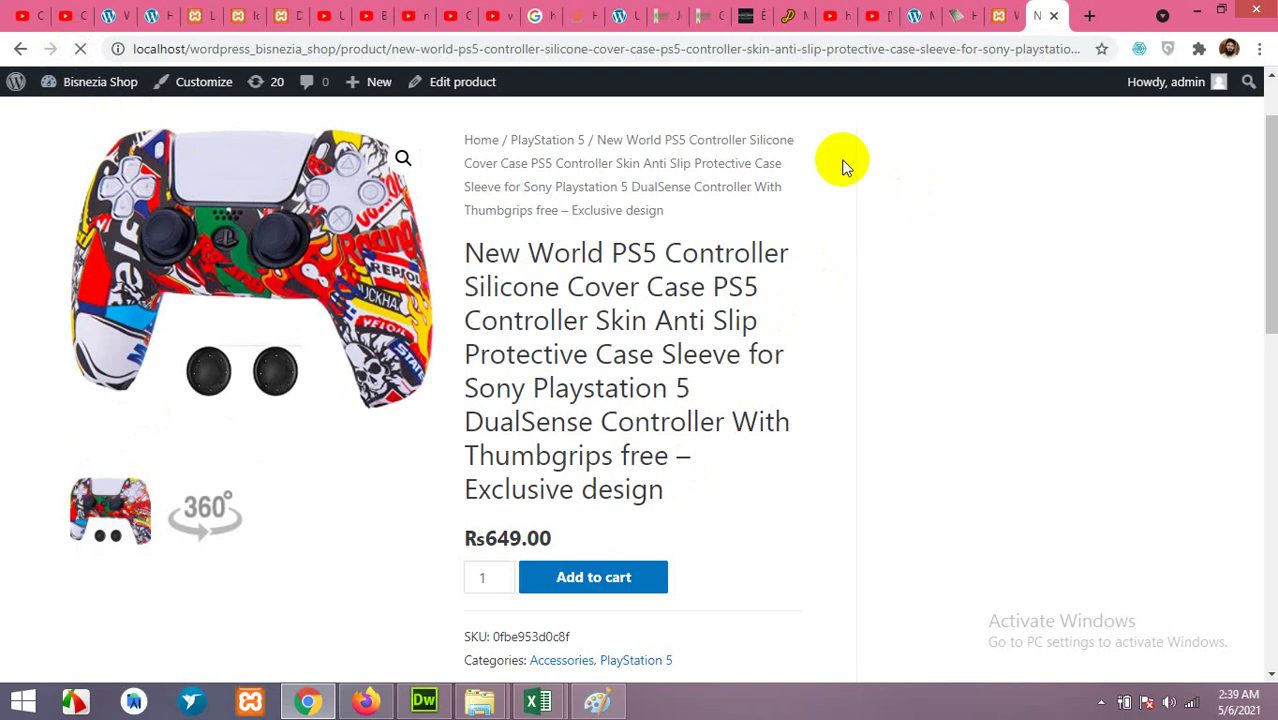
click(1003, 18)
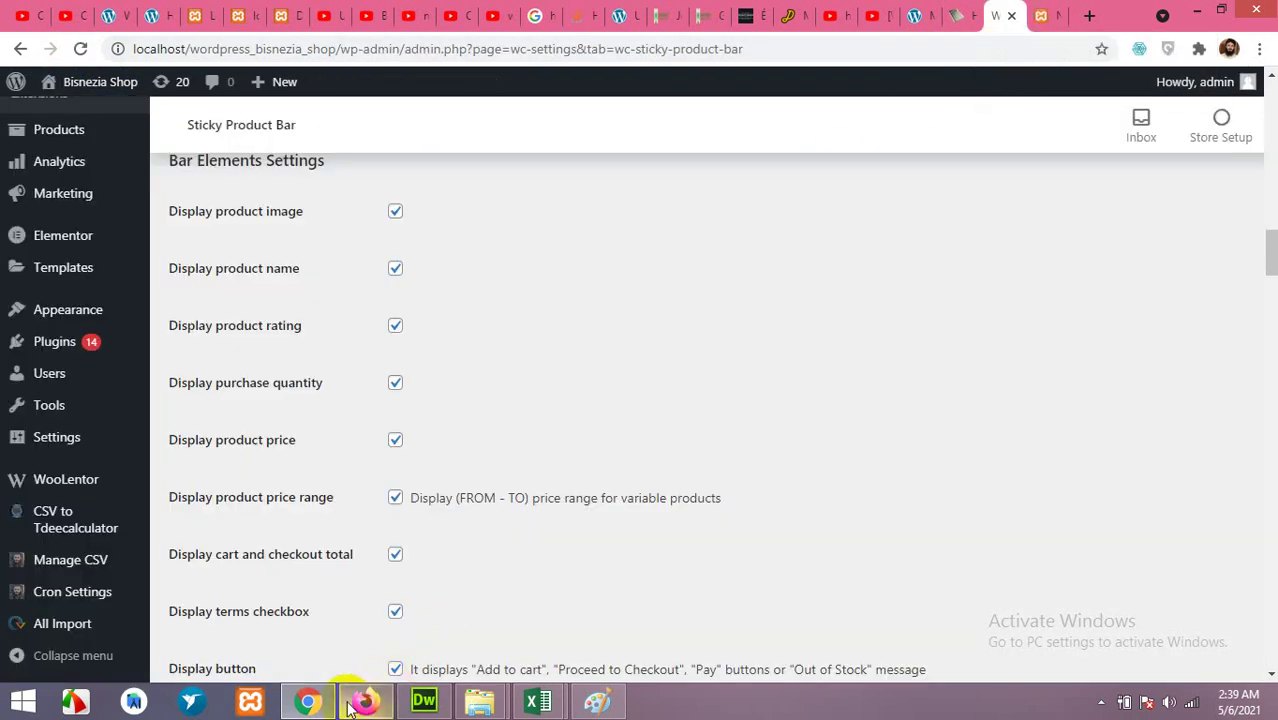
- View the example store's Mr. Potato Head page in Firefox, then return to settings
click(366, 676)
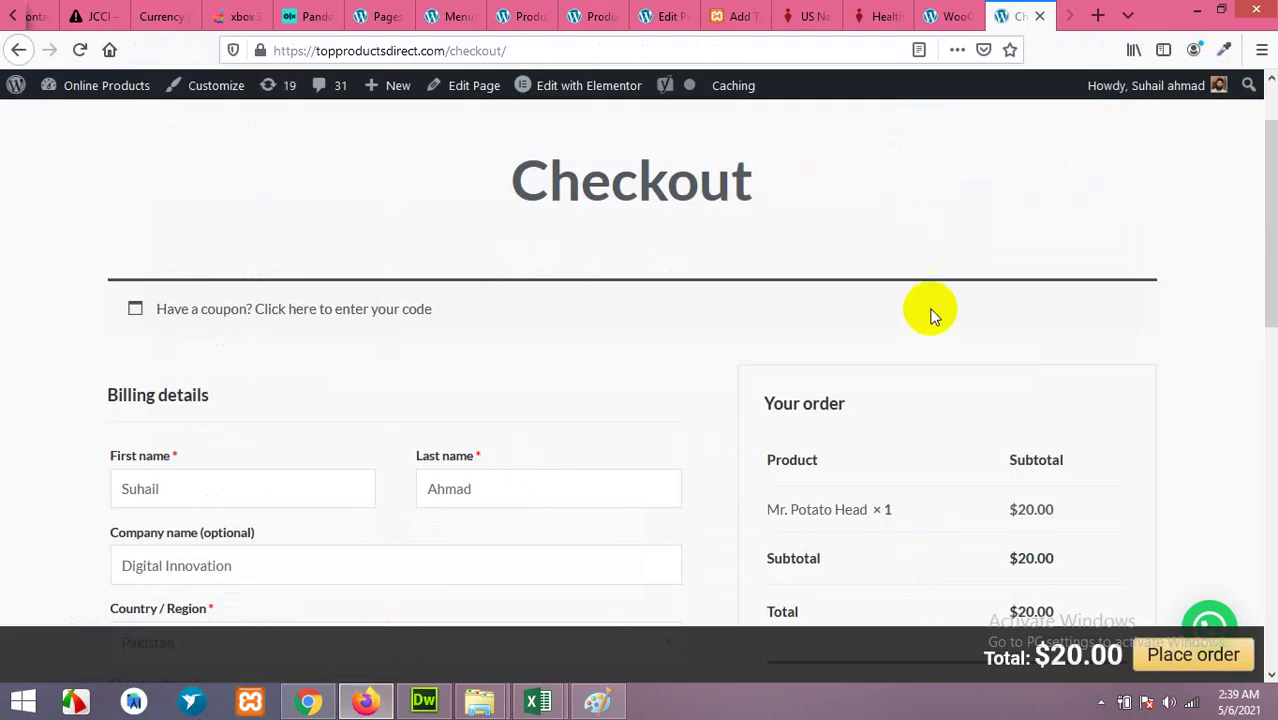
click(18, 50)
click(18, 50)
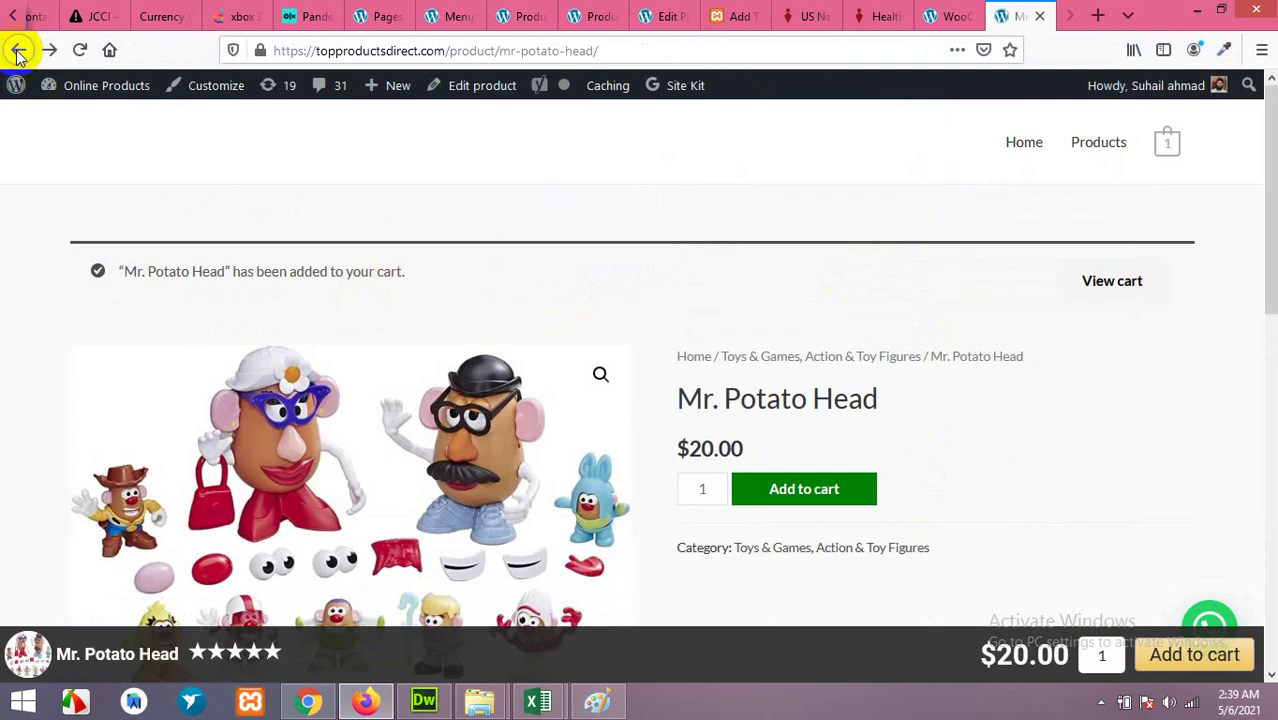
scroll(588, 345, down, 2)
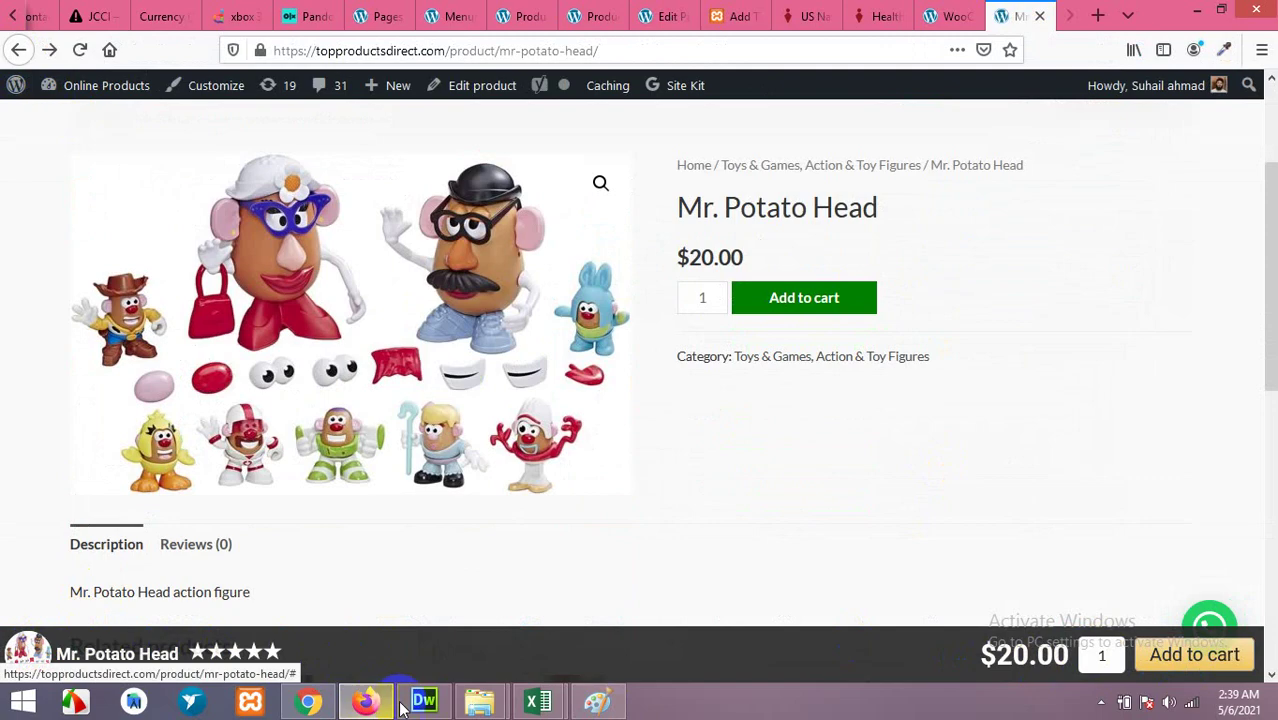
click(362, 706)
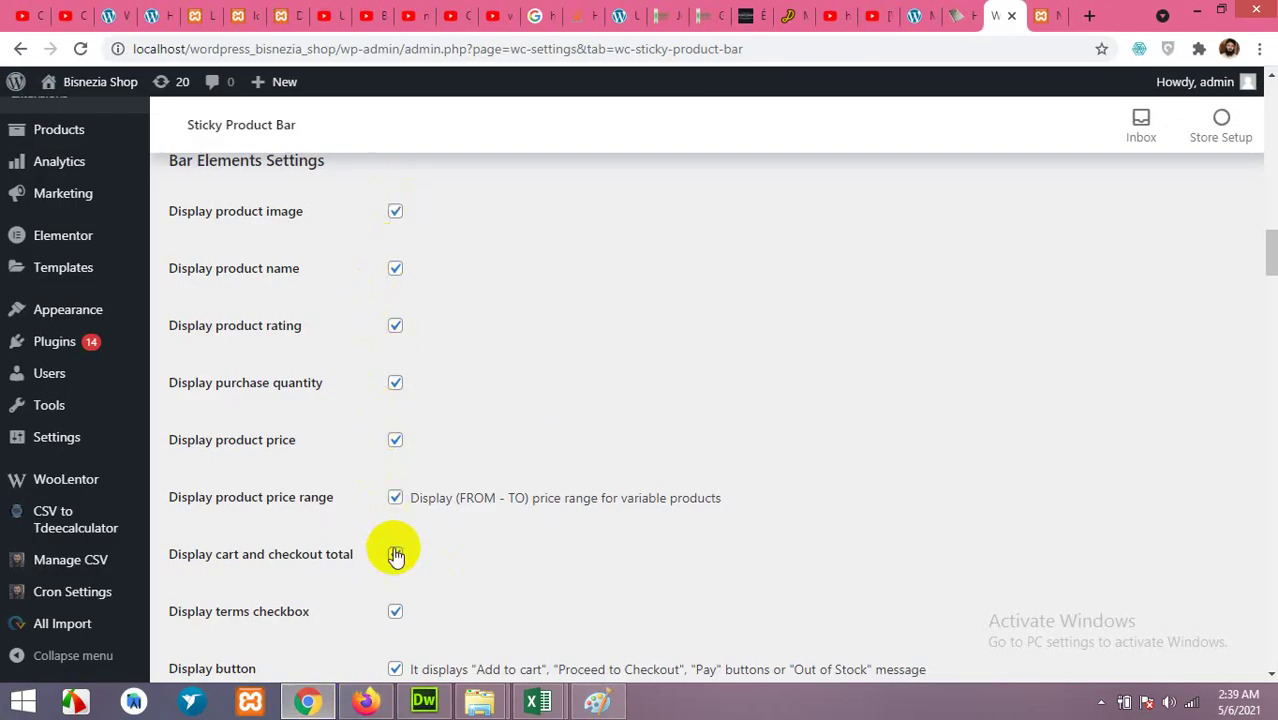
- Save the Sticky Product Bar settings
scroll(418, 378, down, 6)
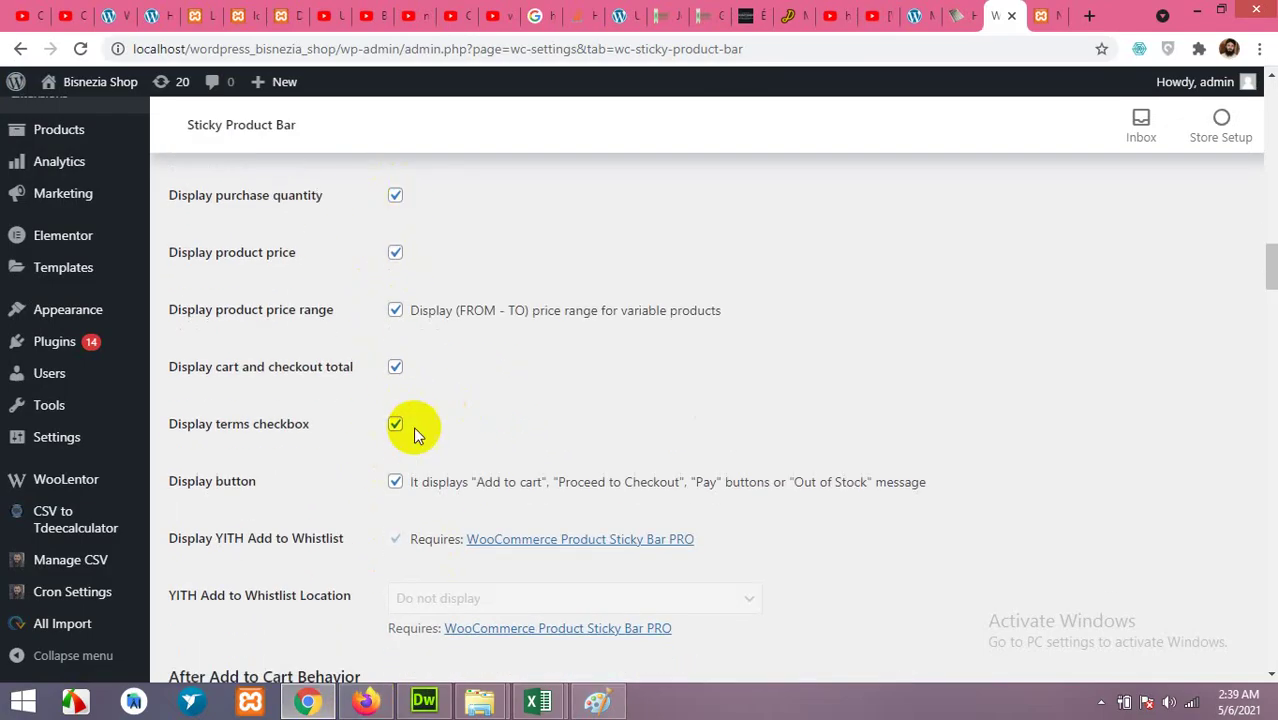
scroll(222, 457, down, 10)
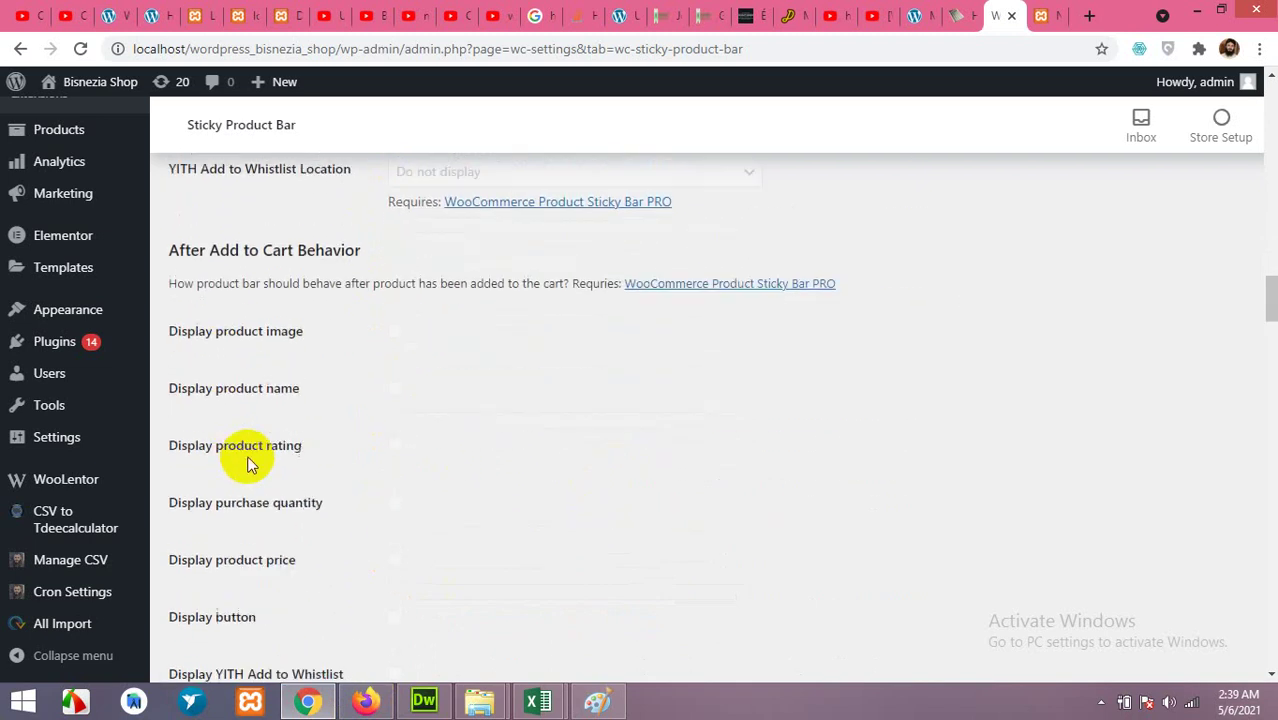
scroll(306, 482, down, 8)
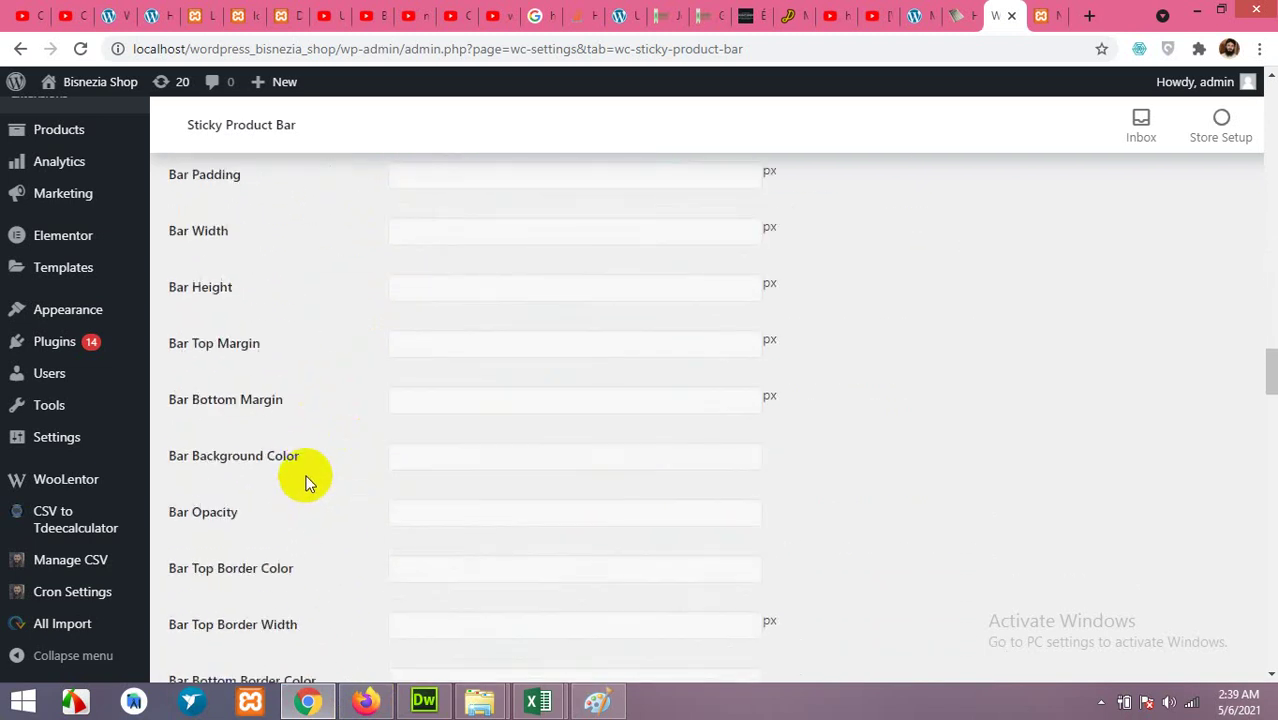
scroll(495, 372, down, 15)
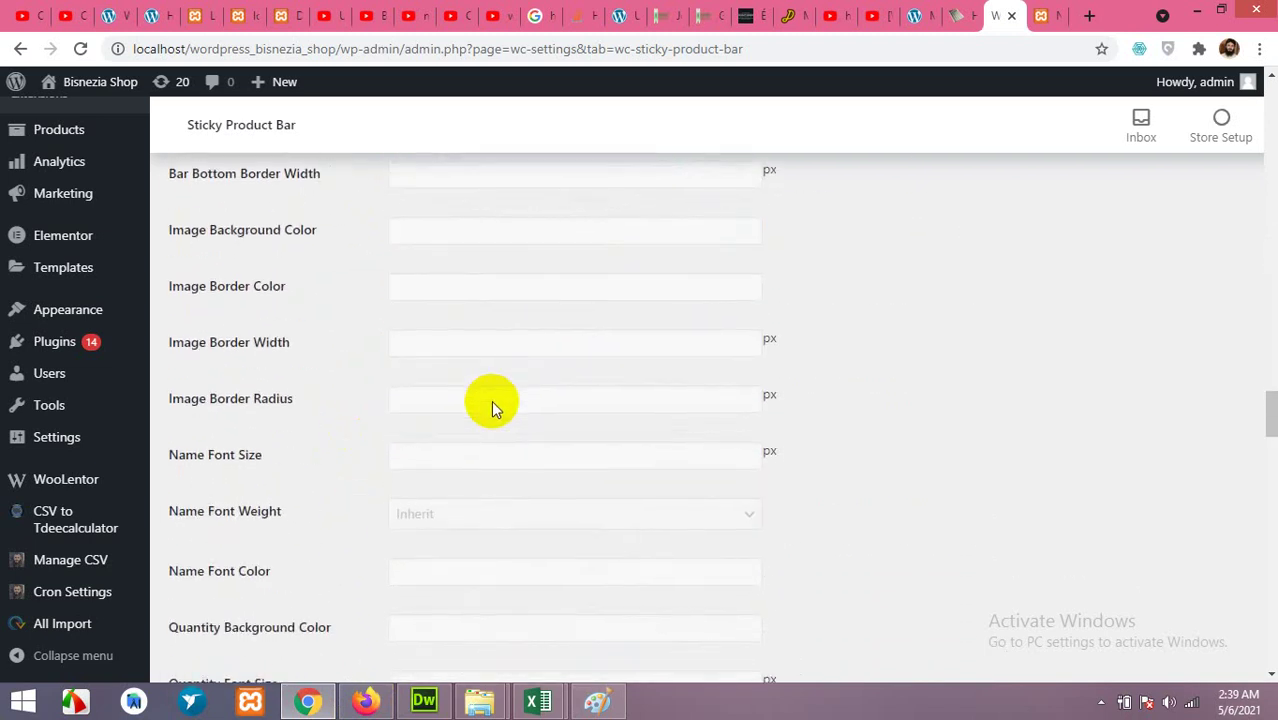
scroll(547, 370, down, 15)
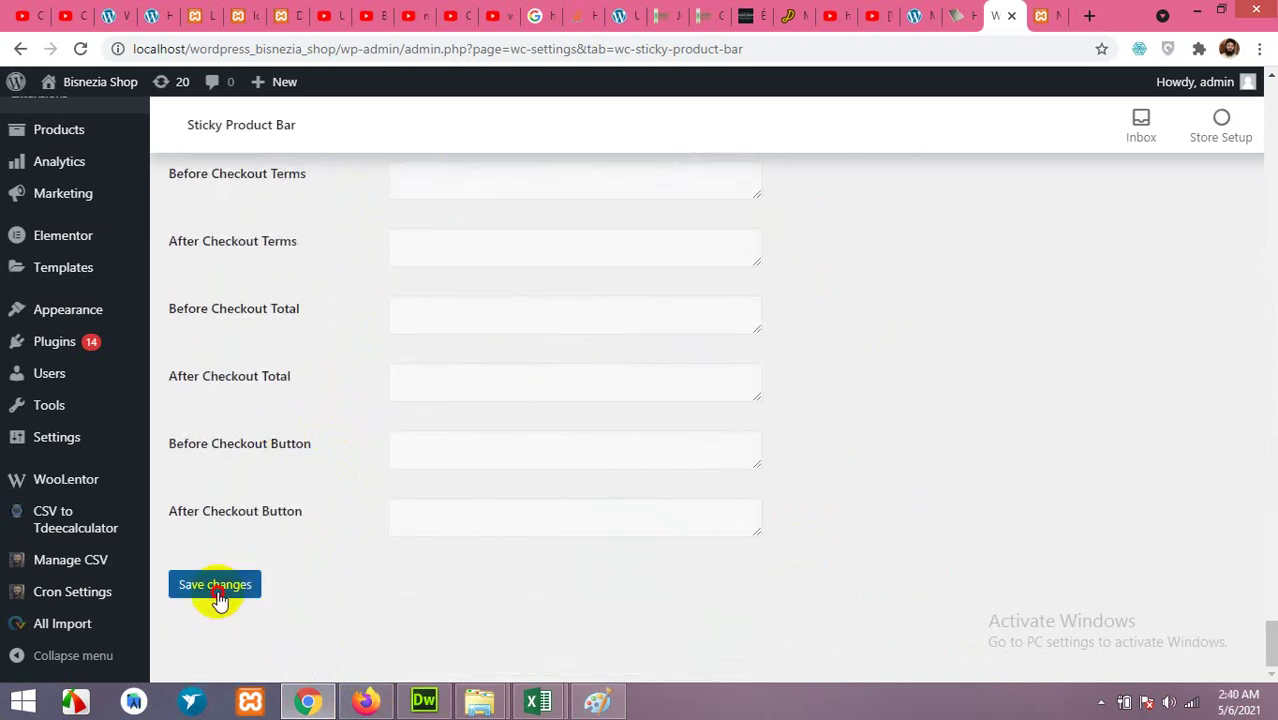
click(218, 596)
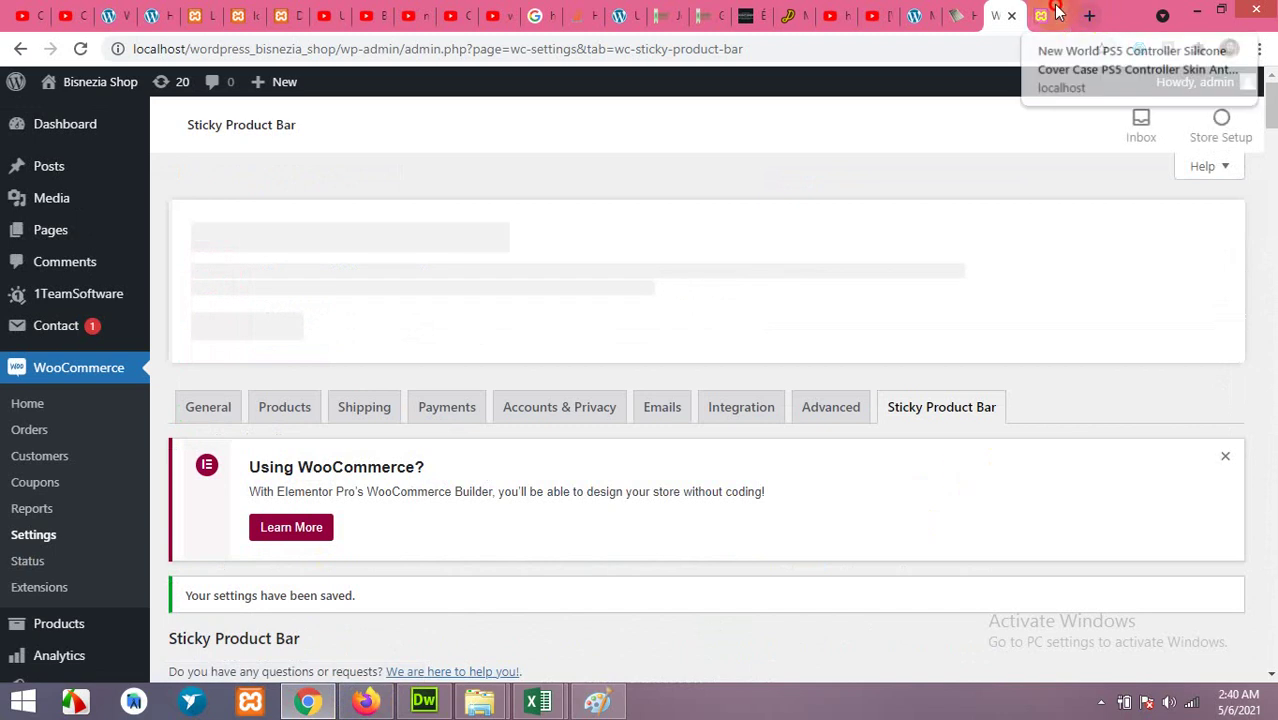
- Reload the PS5 controller cover page and check its sticky bar with the Rs649 price
click(1041, 15)
click(81, 49)
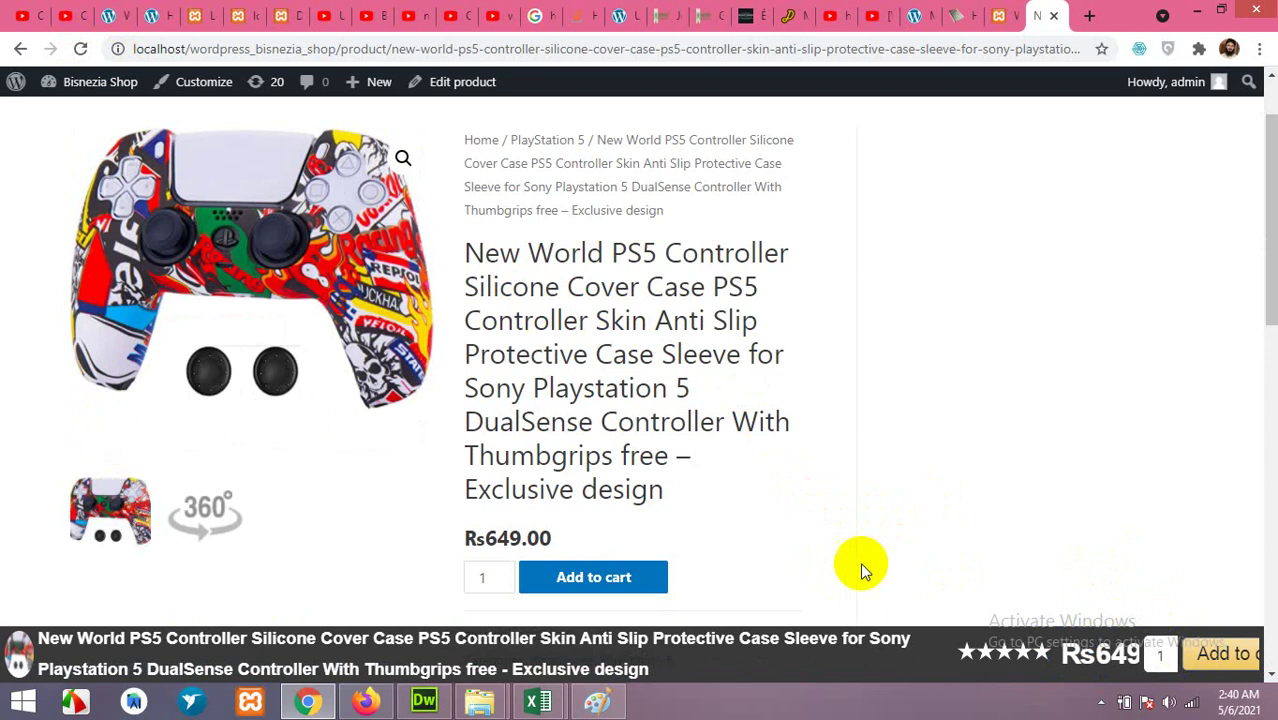
scroll(699, 440, down, 2)
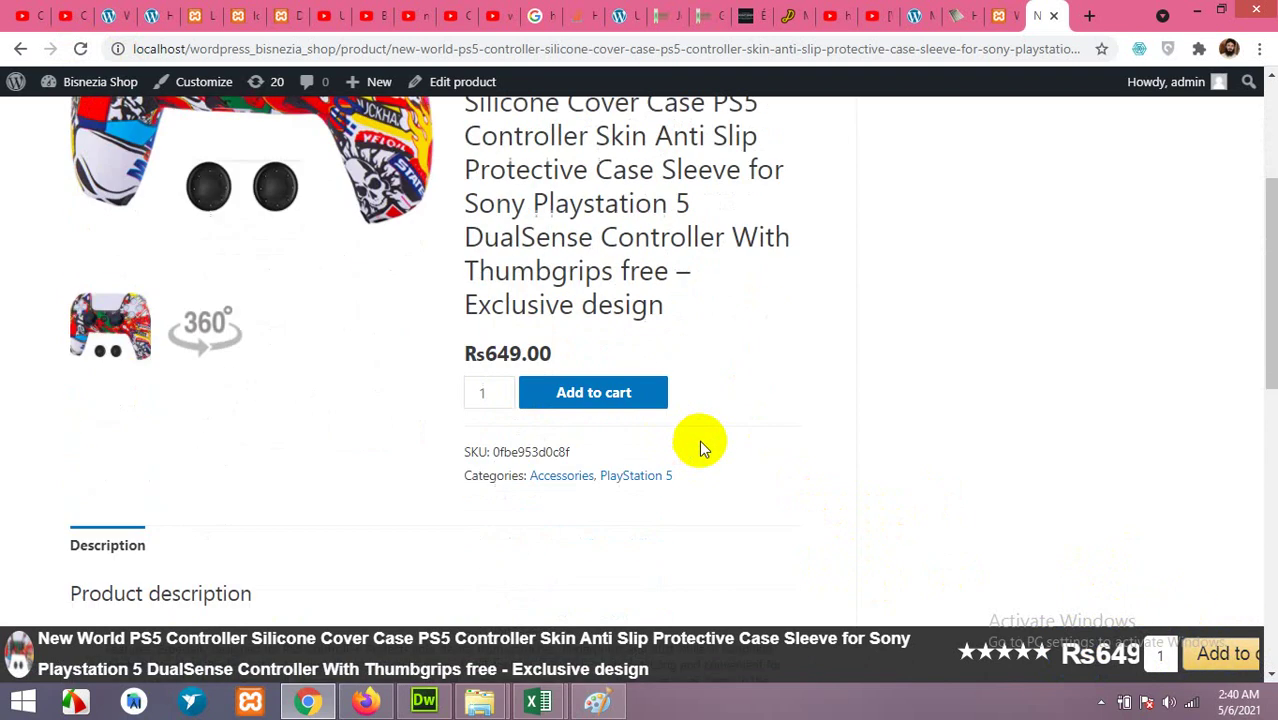
scroll(699, 440, up, 1)
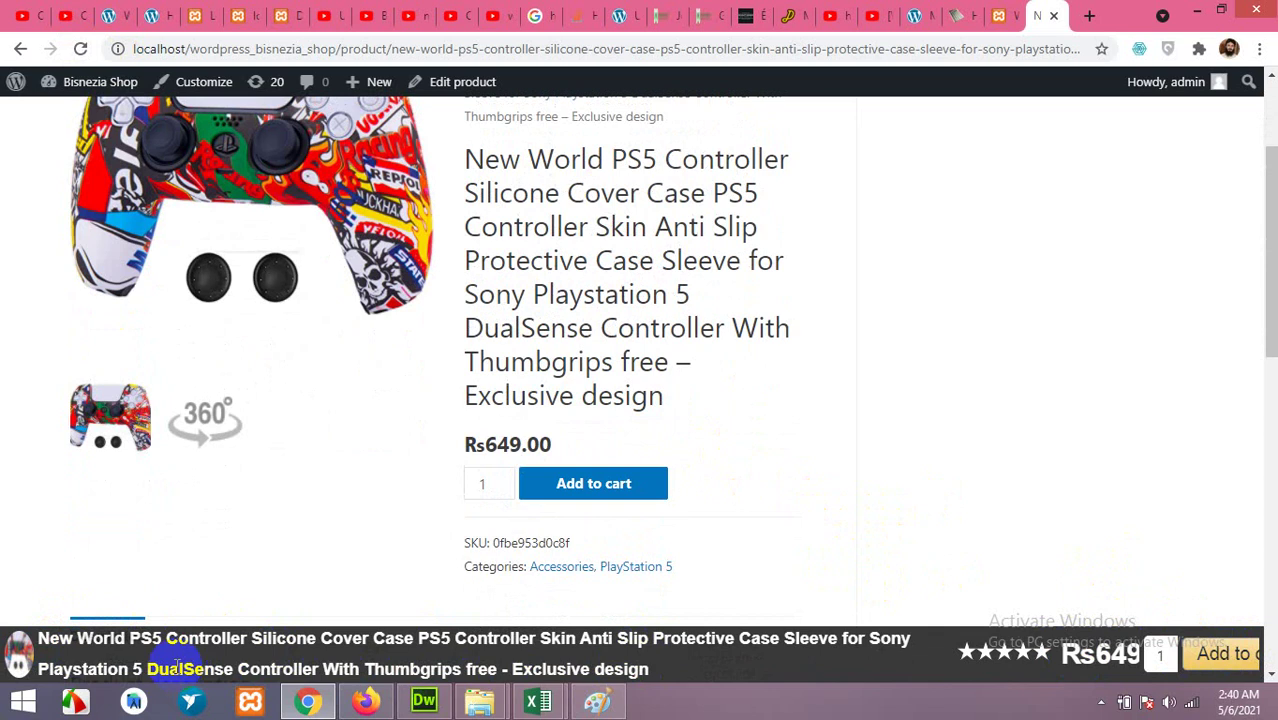
scroll(935, 568, down, 2)
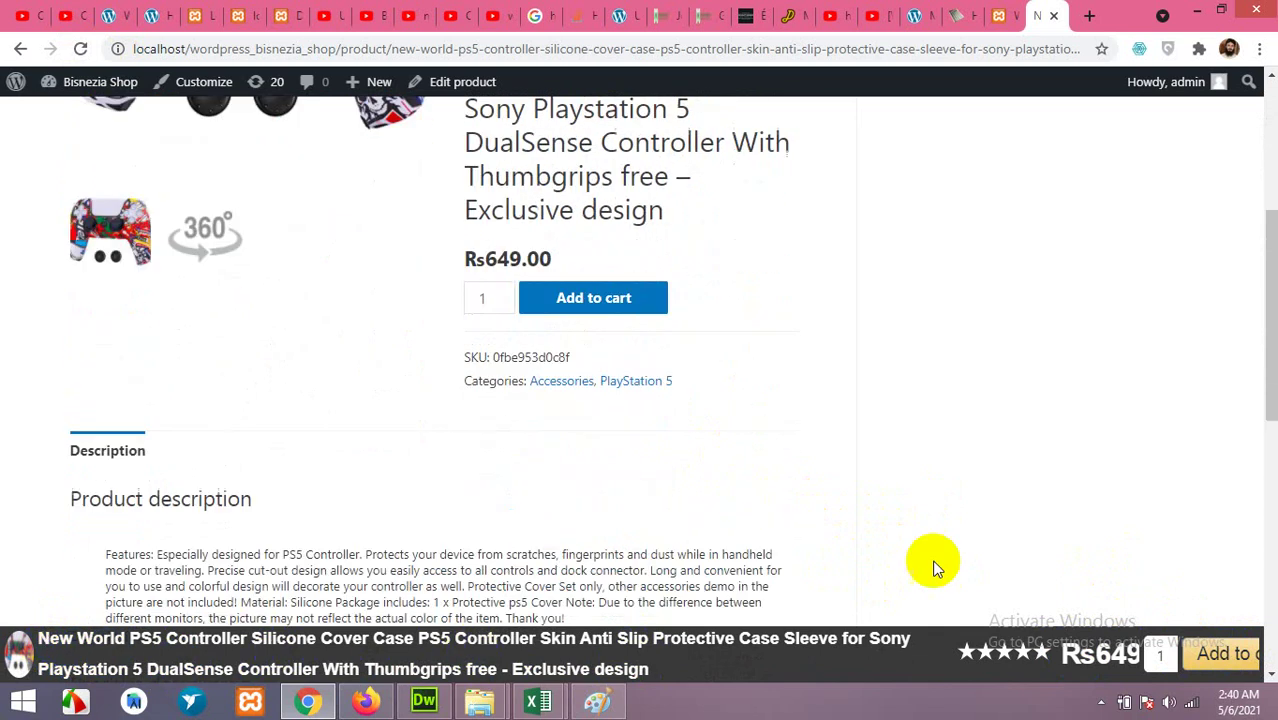
scroll(722, 466, up, 4)
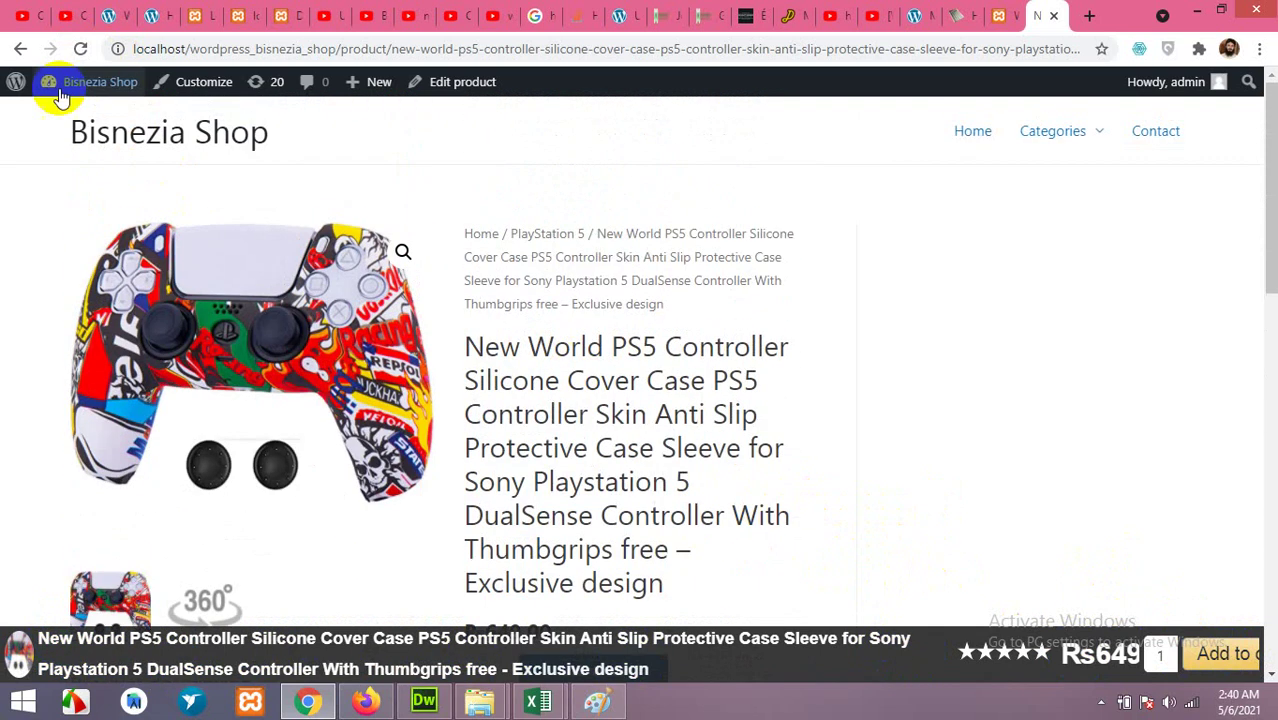
- Go back to the shop listing, open the HD camera – (PlayStation®5) page and start inspecting it
click(20, 48)
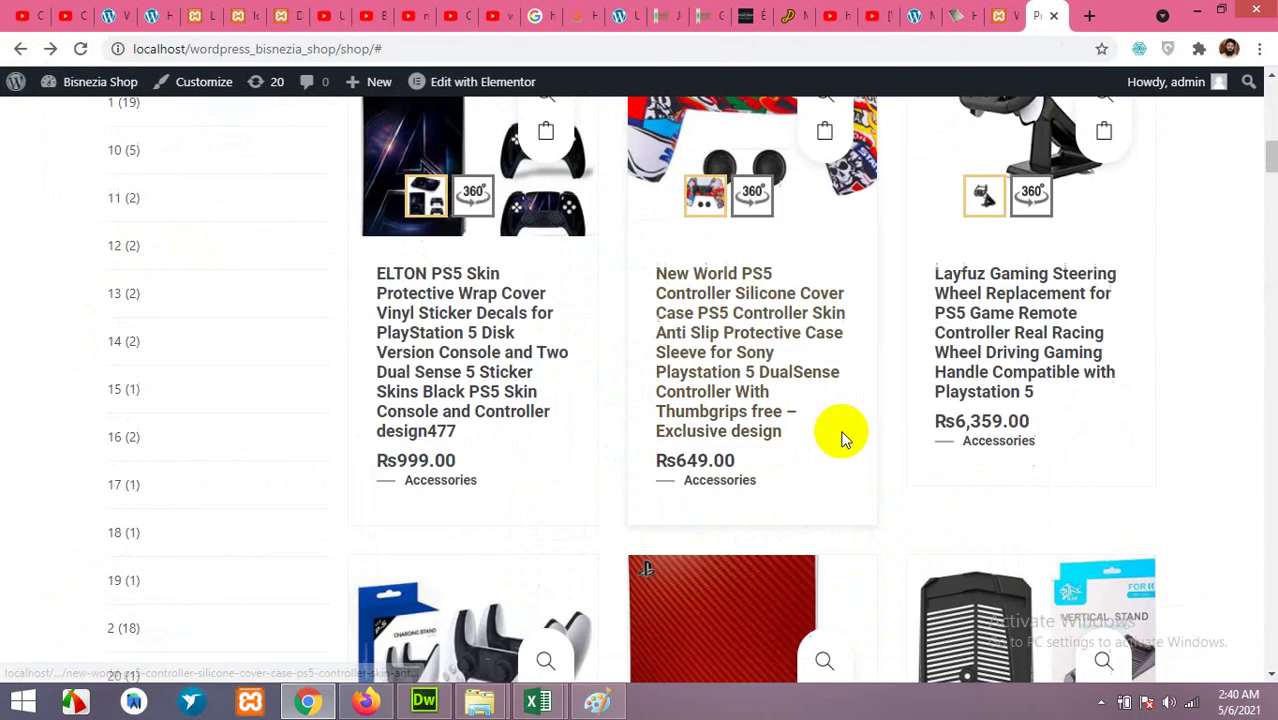
scroll(866, 466, down, 8)
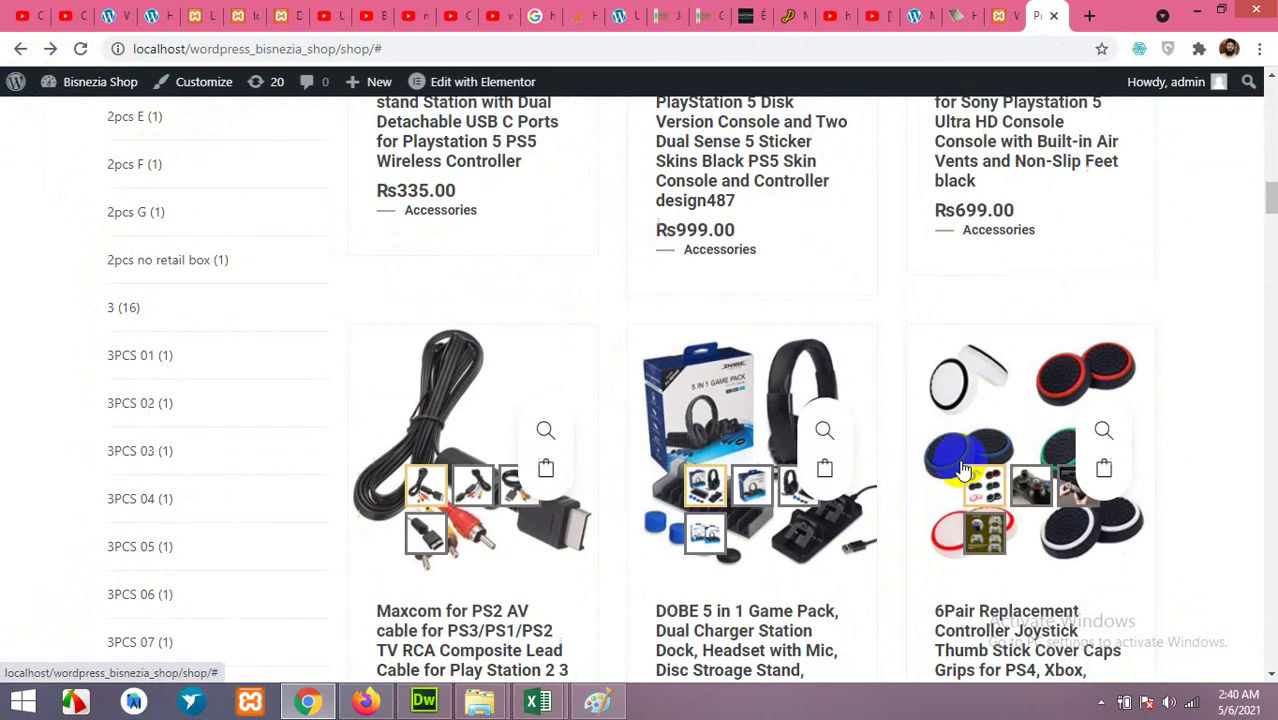
scroll(945, 465, down, 5)
scroll(940, 467, up, 13)
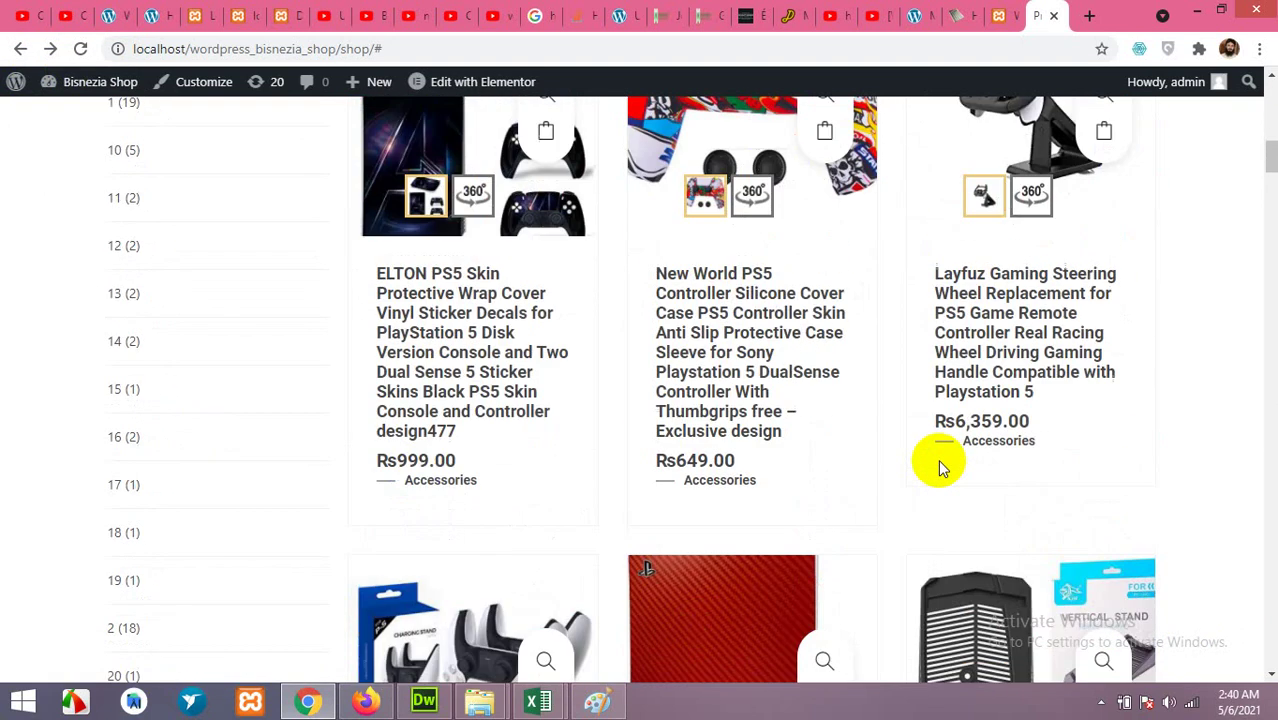
scroll(938, 459, up, 6)
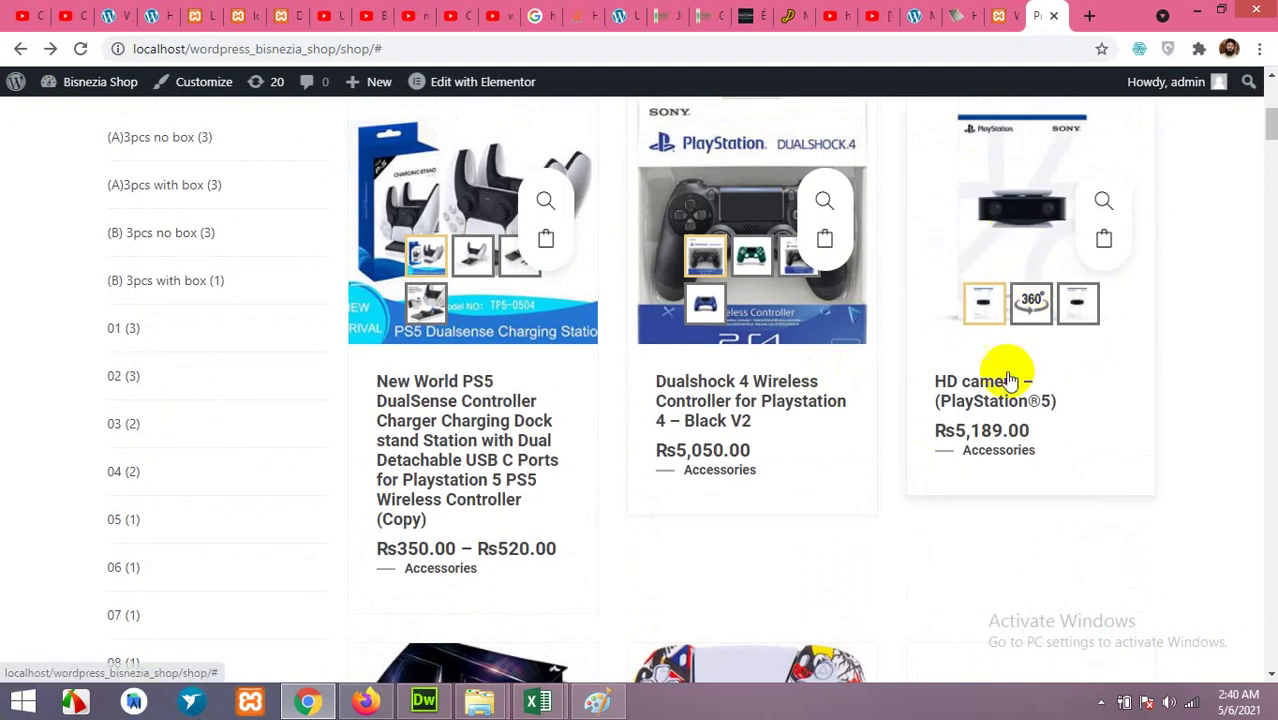
click(1022, 410)
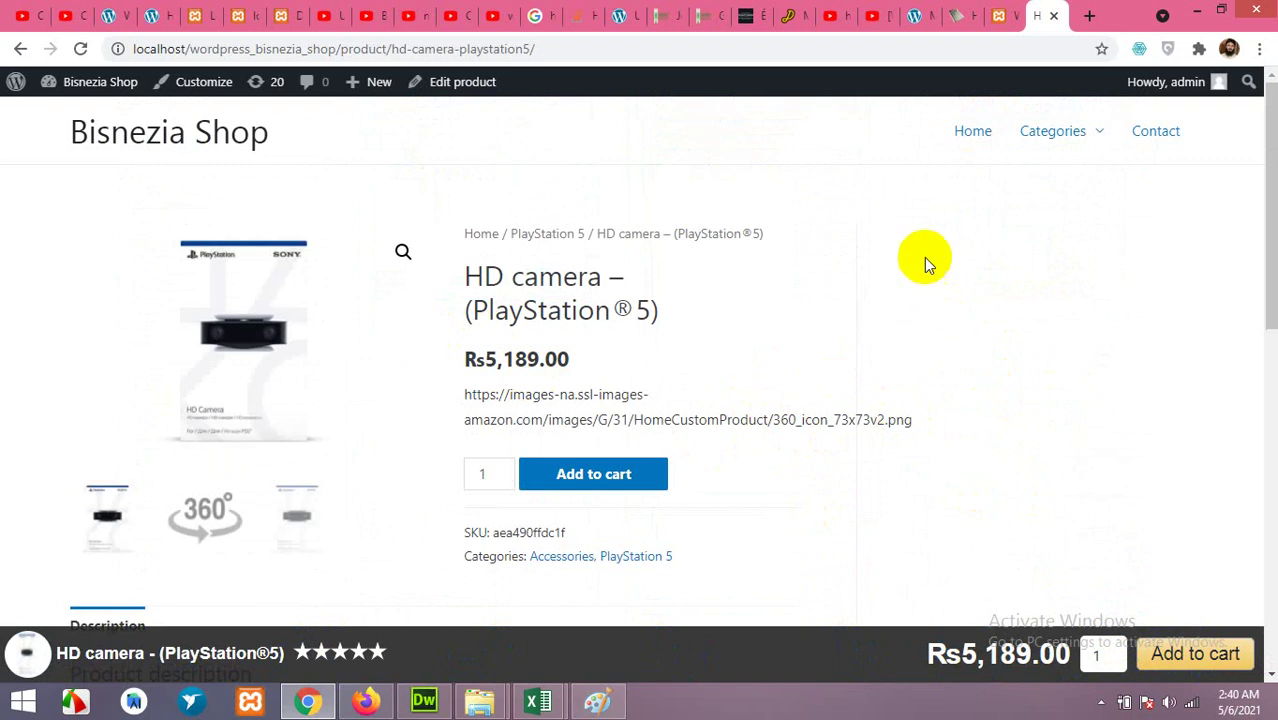
right_click(907, 222)
- Open the inspector, reload the HD camera page's Galaxy S5 preview and zoom it to 50%
click(968, 465)
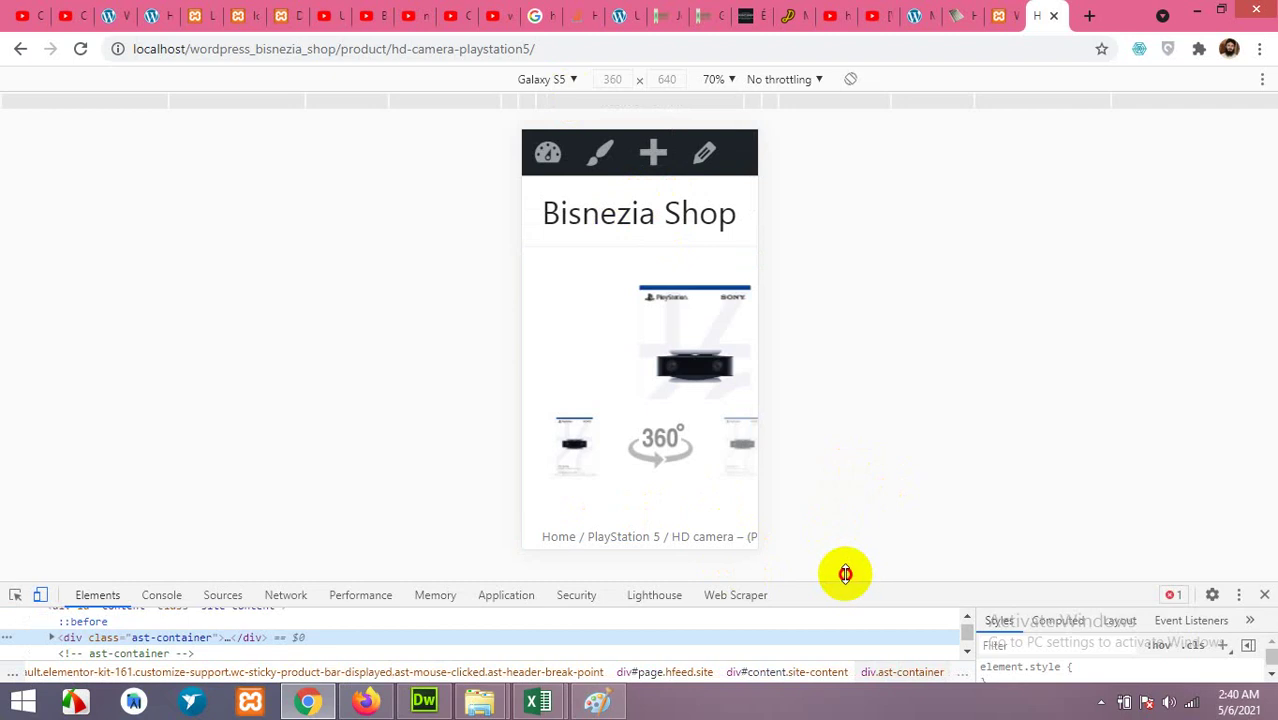
drag(845, 573, 819, 499)
click(81, 49)
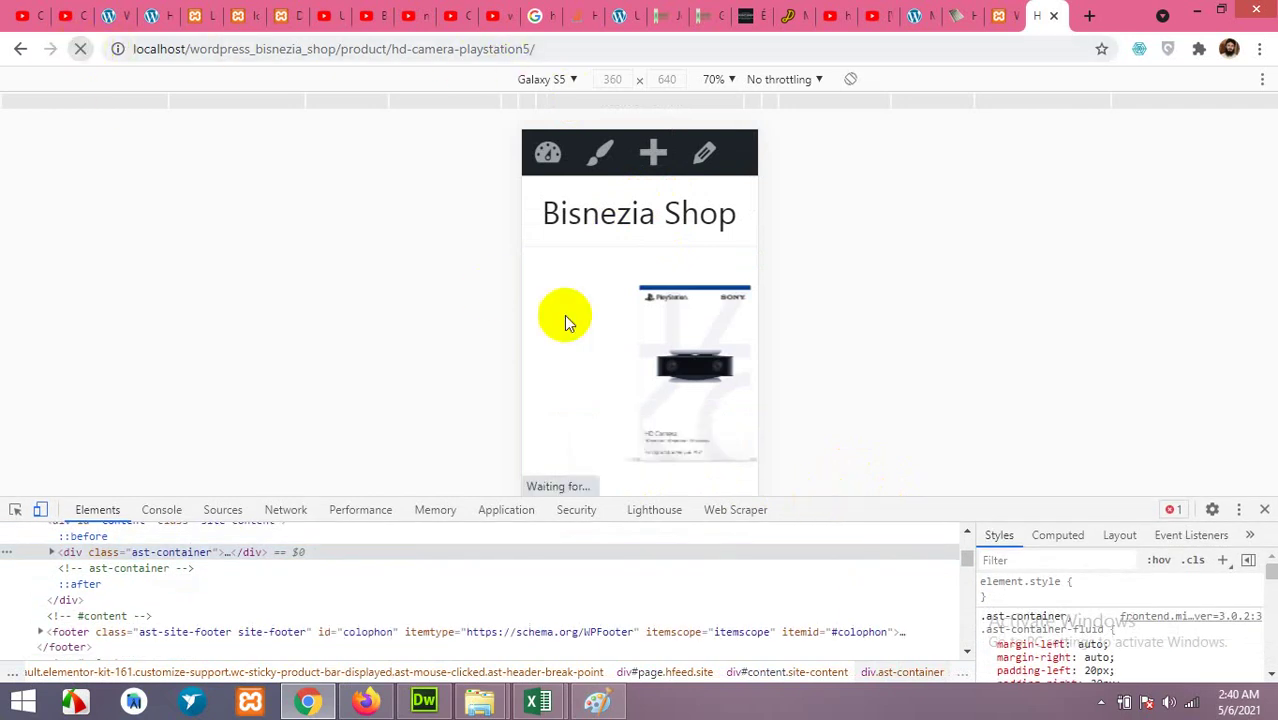
click(718, 80)
click(740, 126)
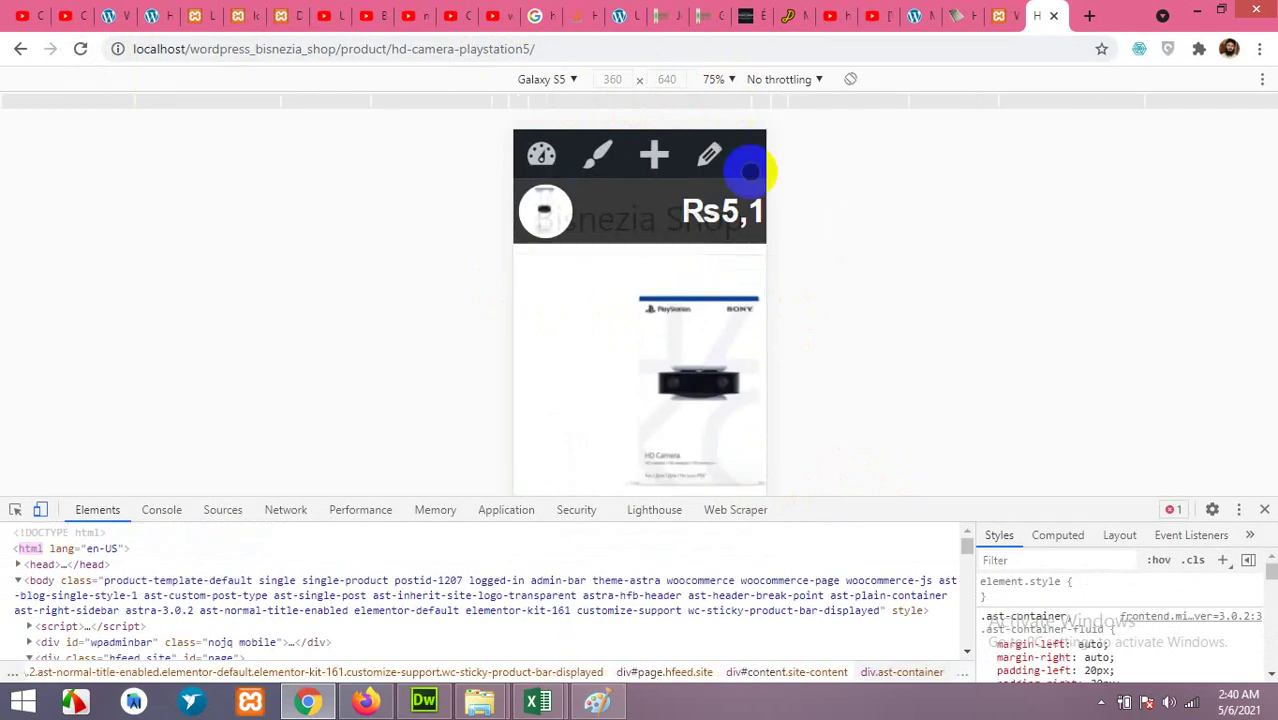
click(735, 88)
click(736, 106)
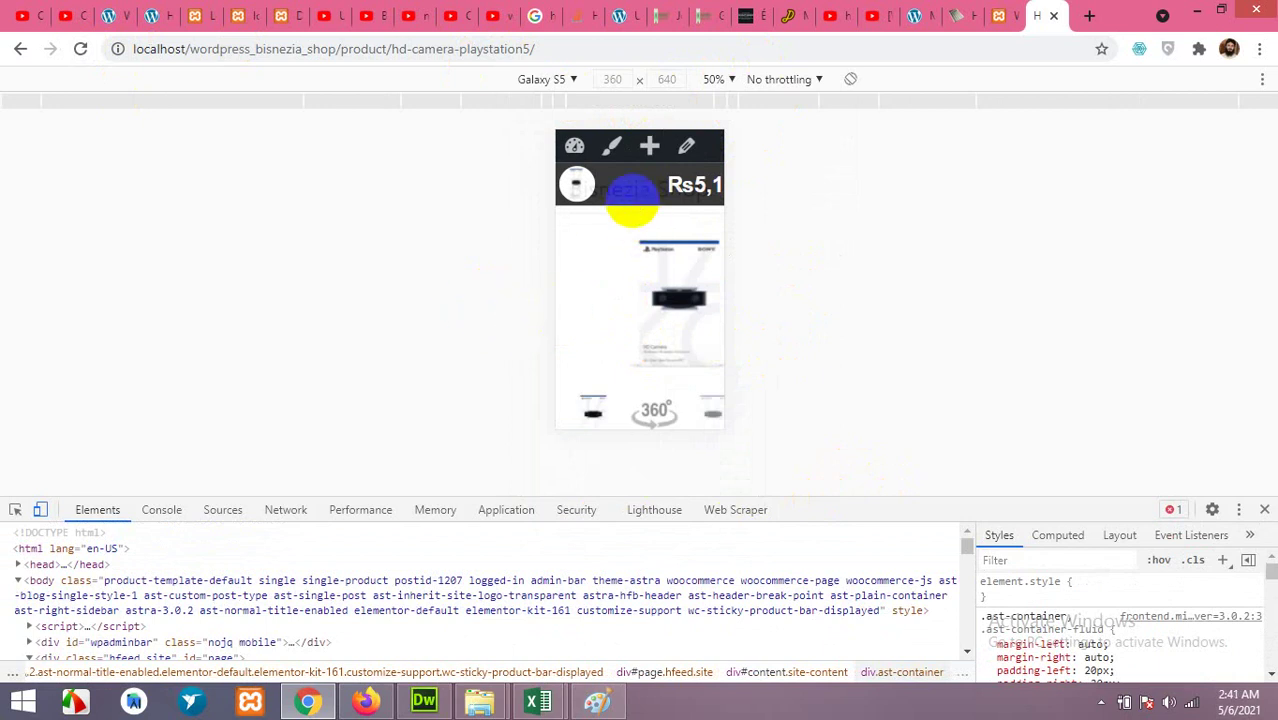
- Set the sticky bar's Location on Mobile to Bottom
click(998, 15)
scroll(528, 422, down, 10)
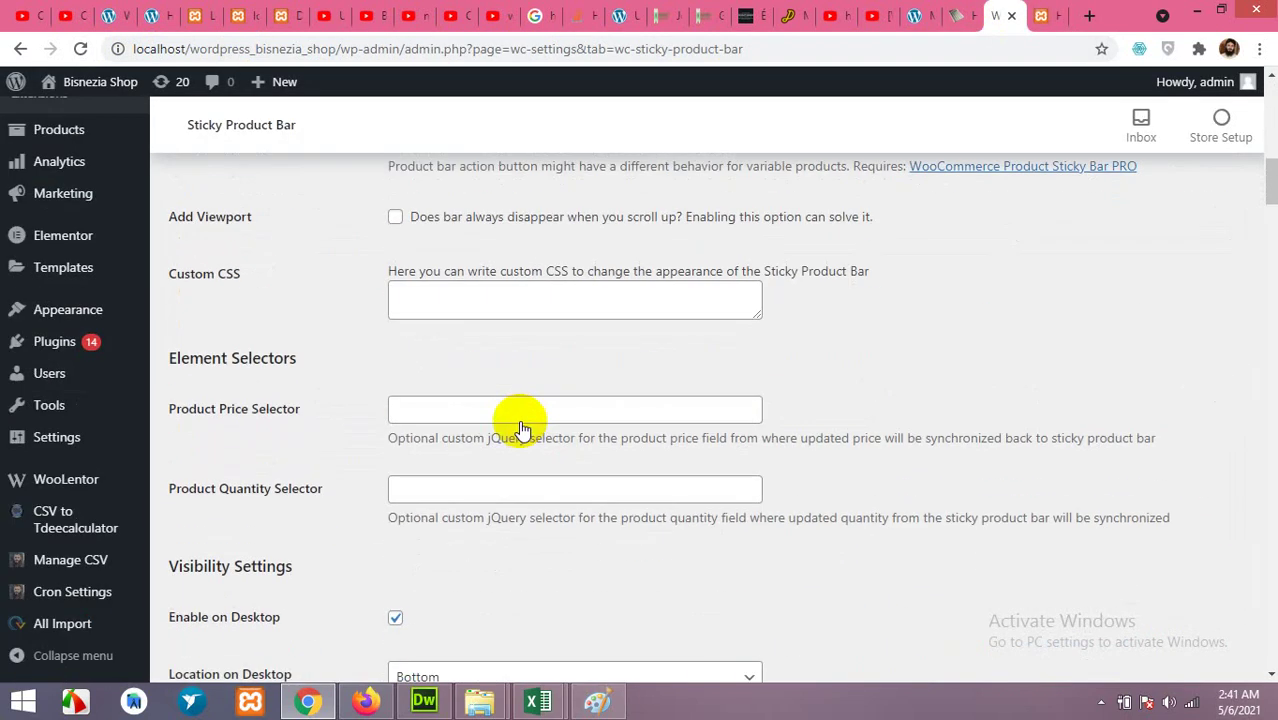
scroll(518, 414, up, 5)
scroll(518, 414, down, 8)
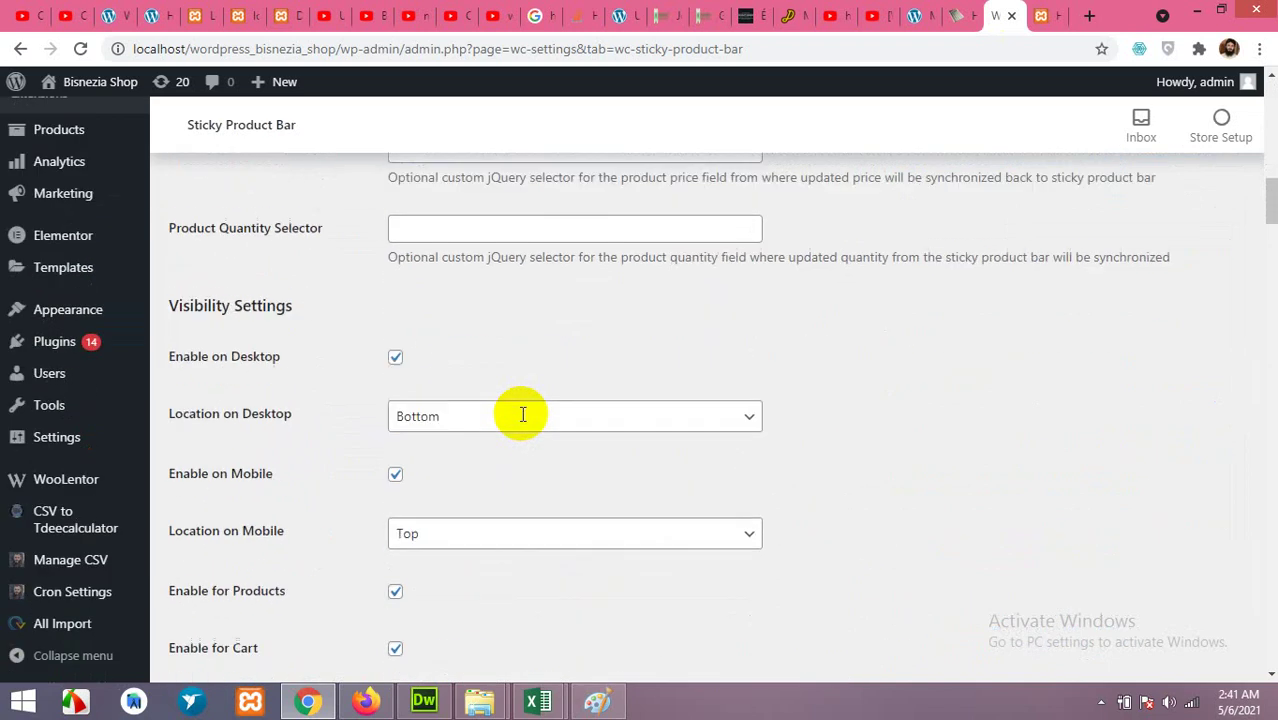
click(529, 418)
click(458, 461)
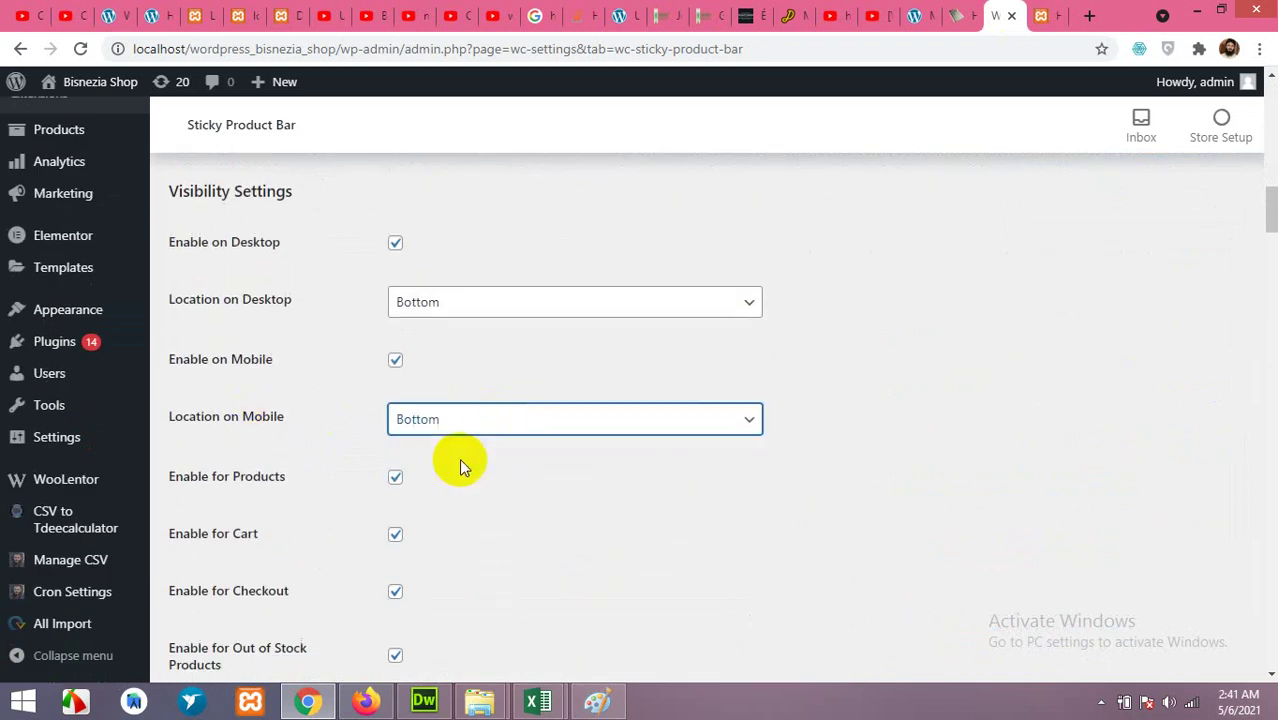
- Turn off the Always visible option for the sticky bar
scroll(600, 480, down, 4)
scroll(185, 590, down, 6)
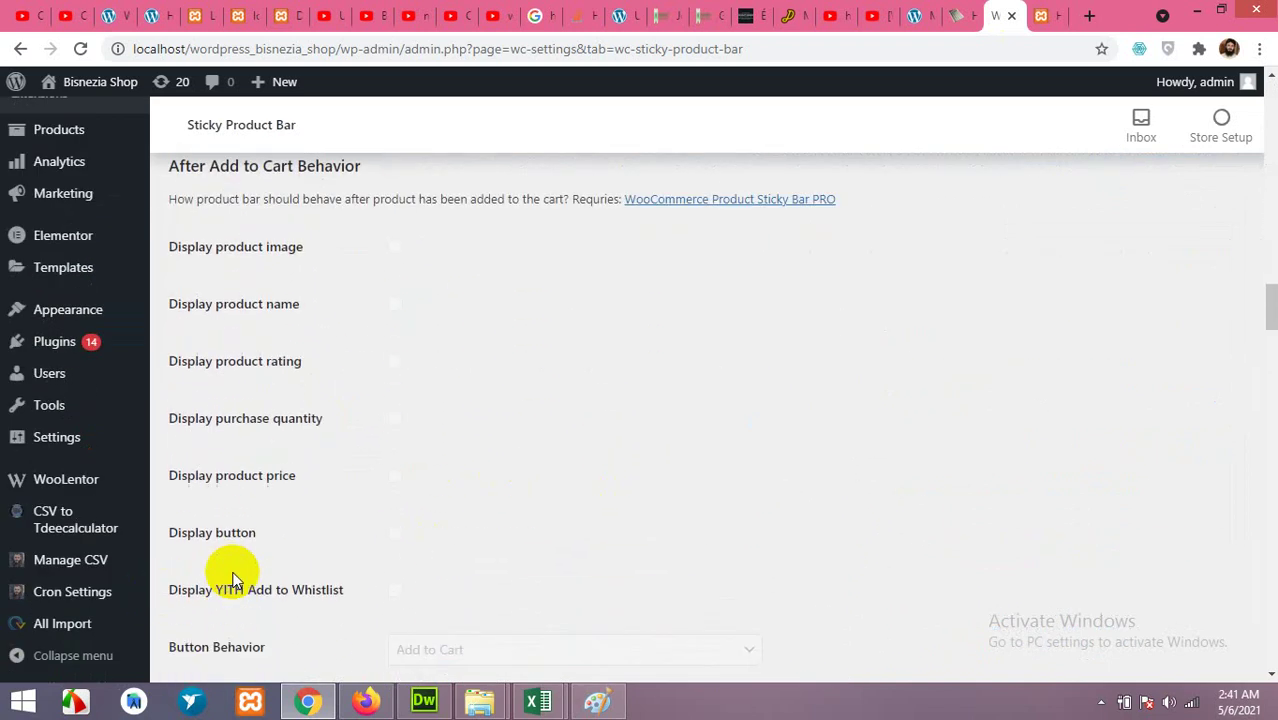
scroll(242, 556, up, 6)
scroll(310, 414, up, 8)
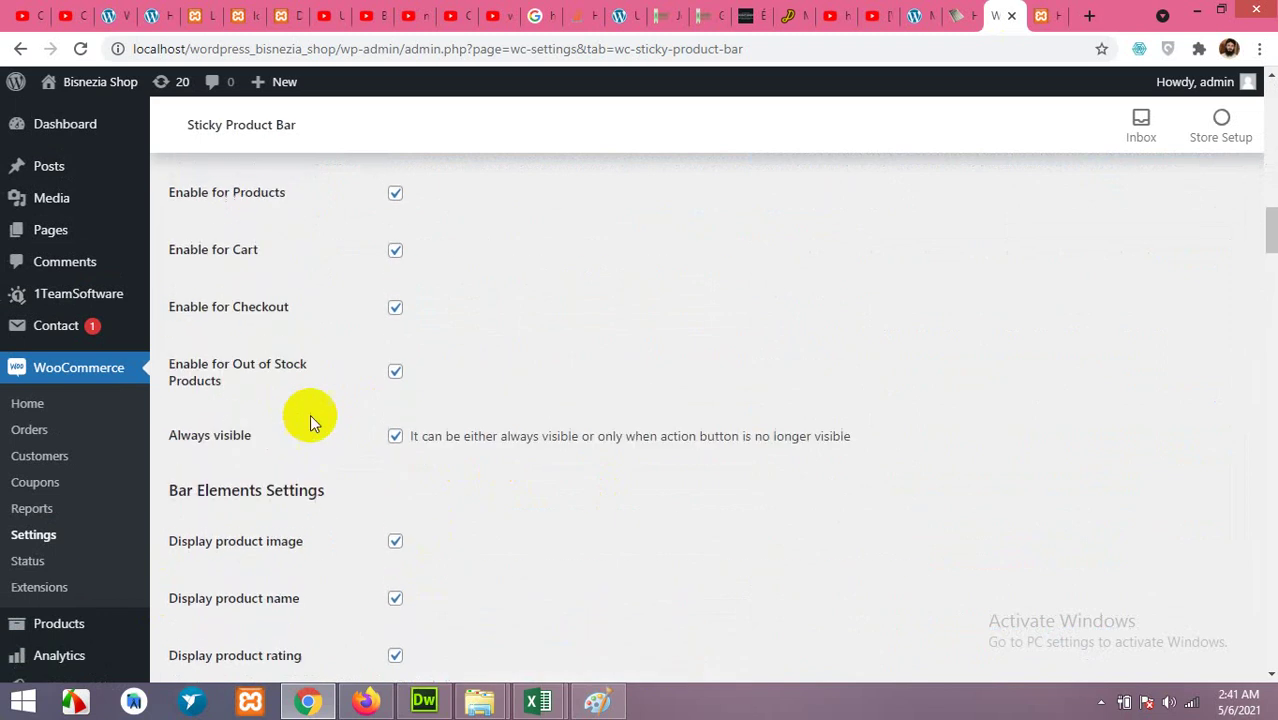
scroll(331, 437, down, 7)
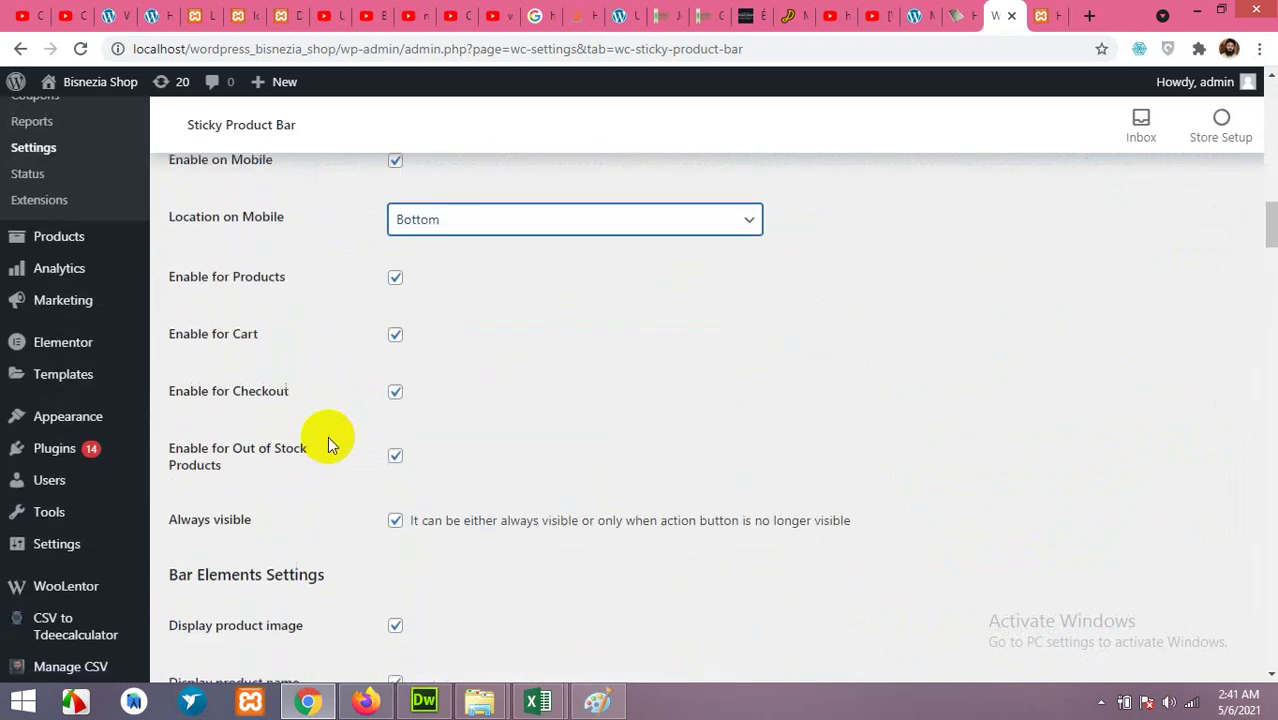
scroll(331, 444, down, 6)
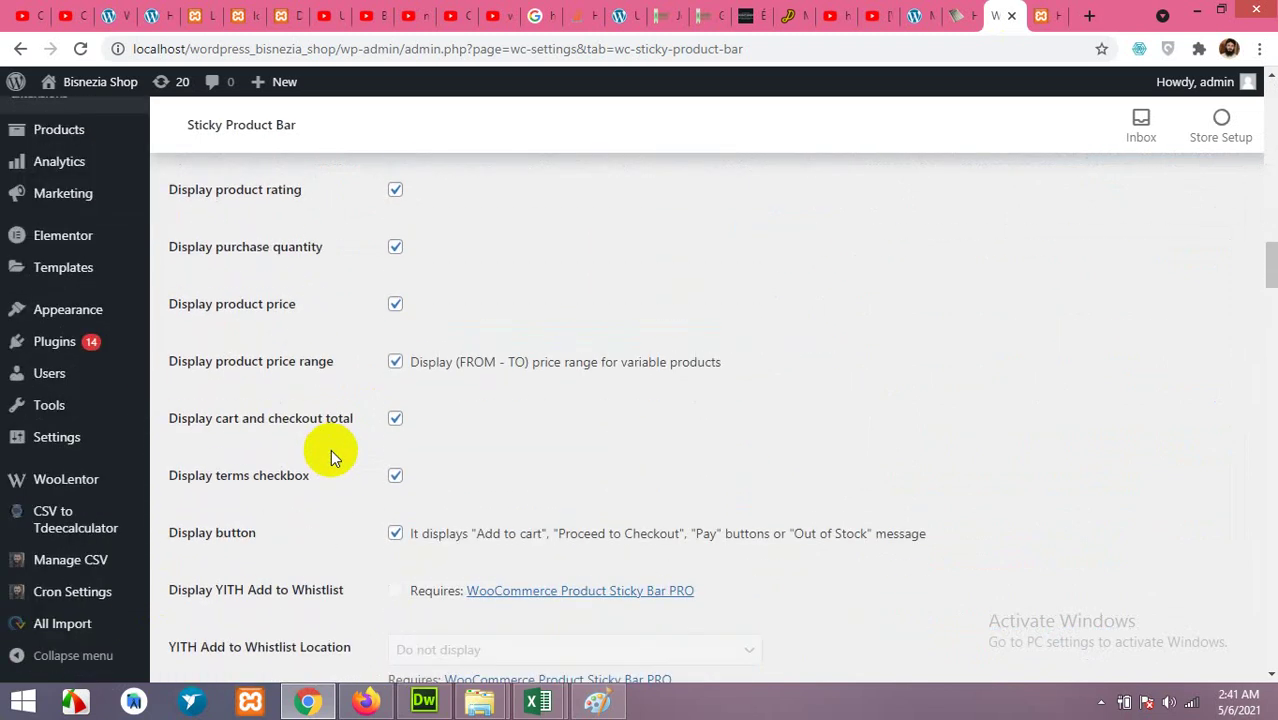
scroll(331, 452, up, 9)
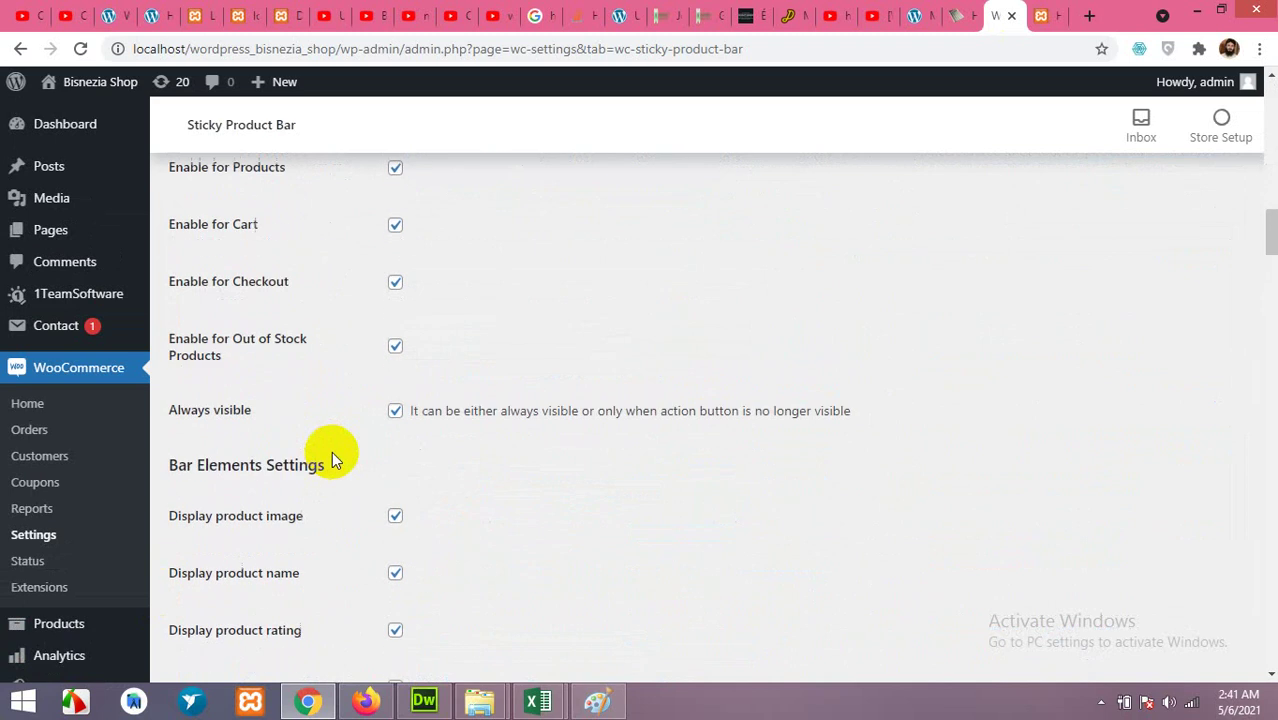
scroll(305, 400, up, 2)
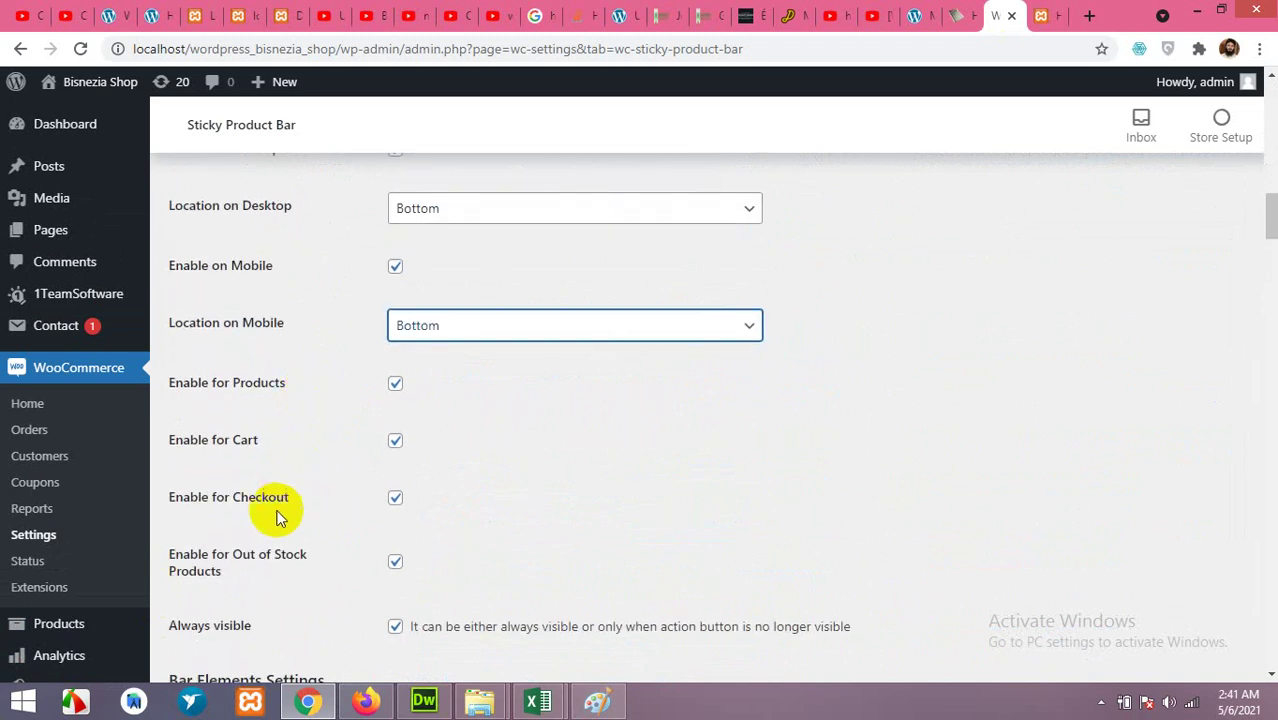
scroll(271, 575, down, 1)
click(397, 535)
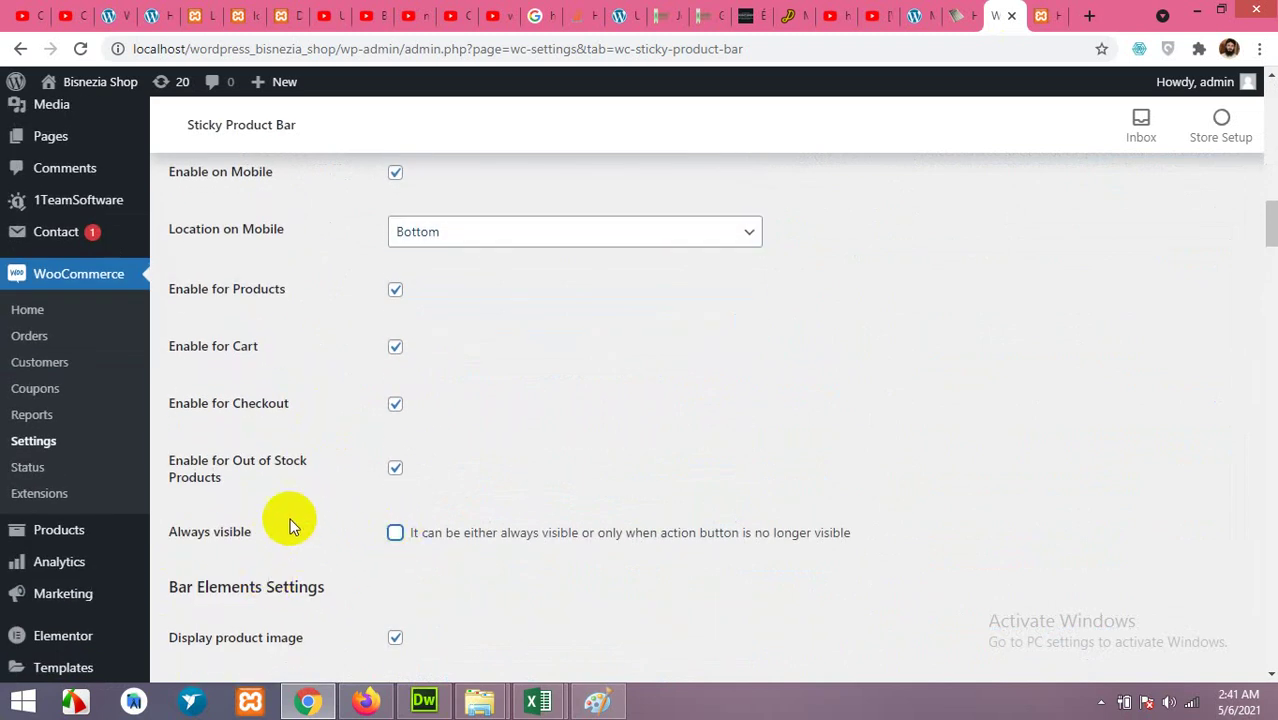
- Save the sticky bar settings and return to the HD camera mobile preview
scroll(291, 514, up, 3)
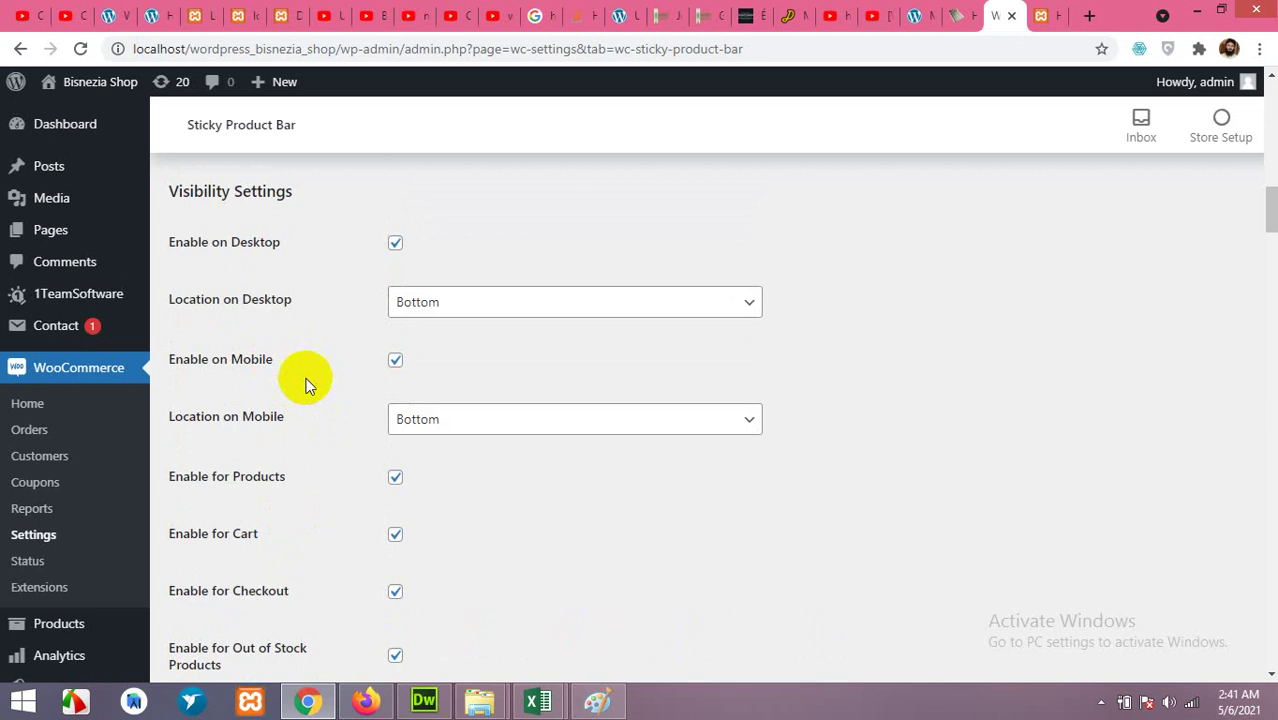
scroll(305, 385, up, 5)
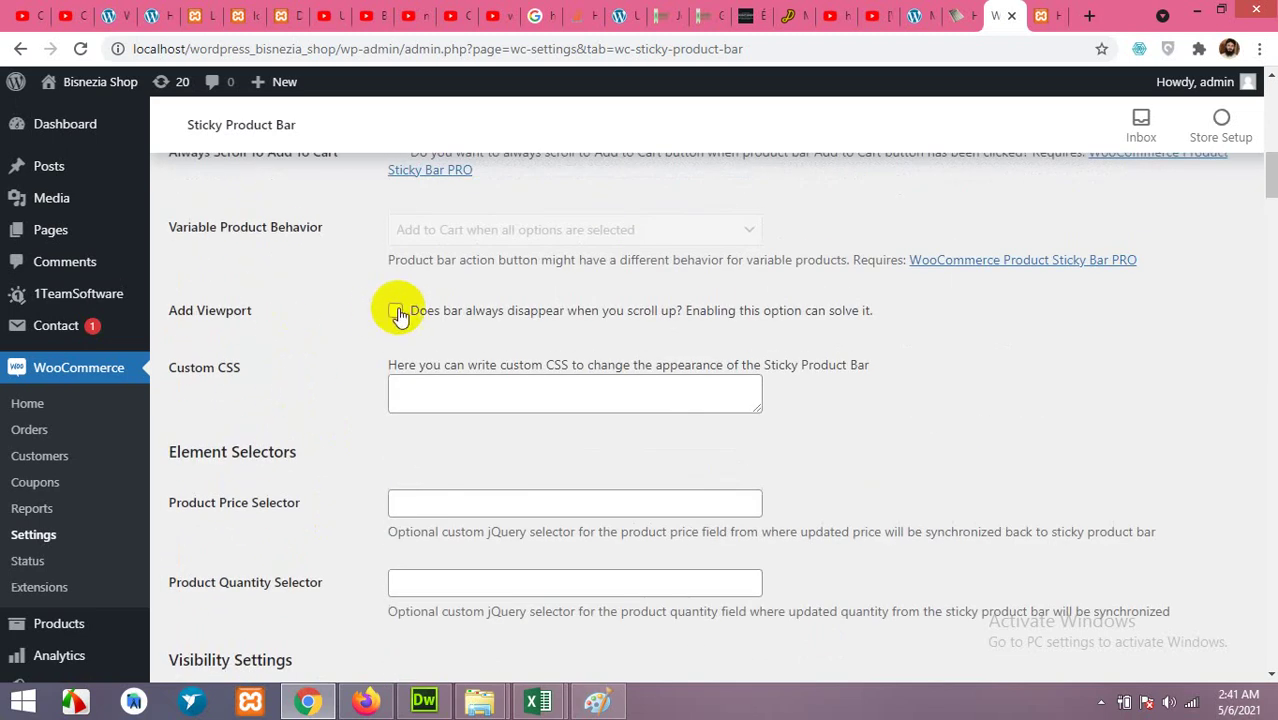
scroll(338, 447, down, 12)
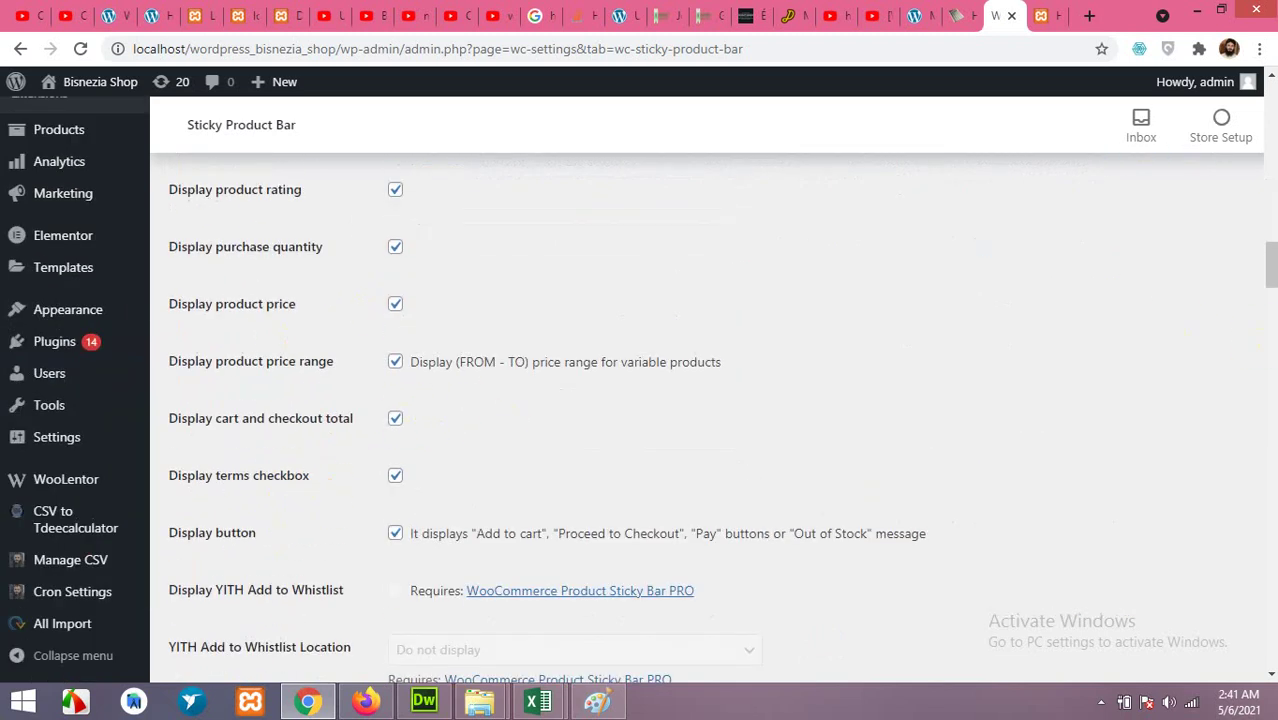
scroll(640, 400, down, 10)
click(215, 584)
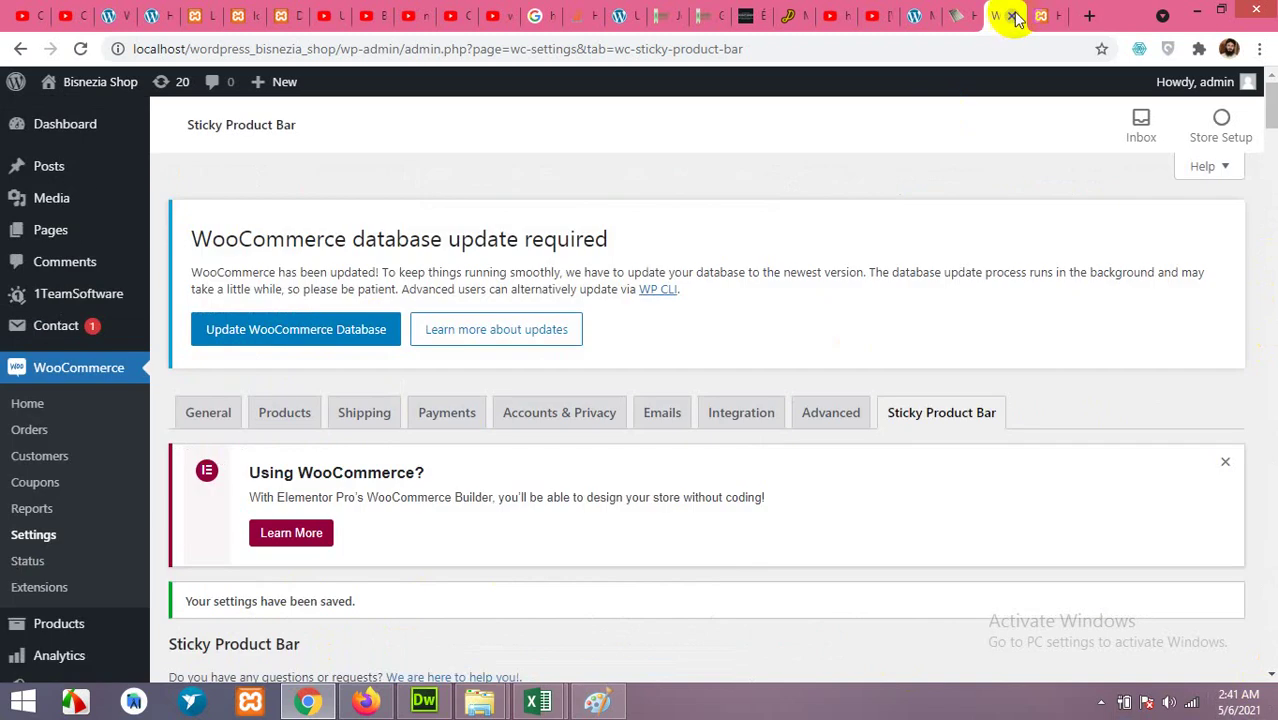
click(1045, 16)
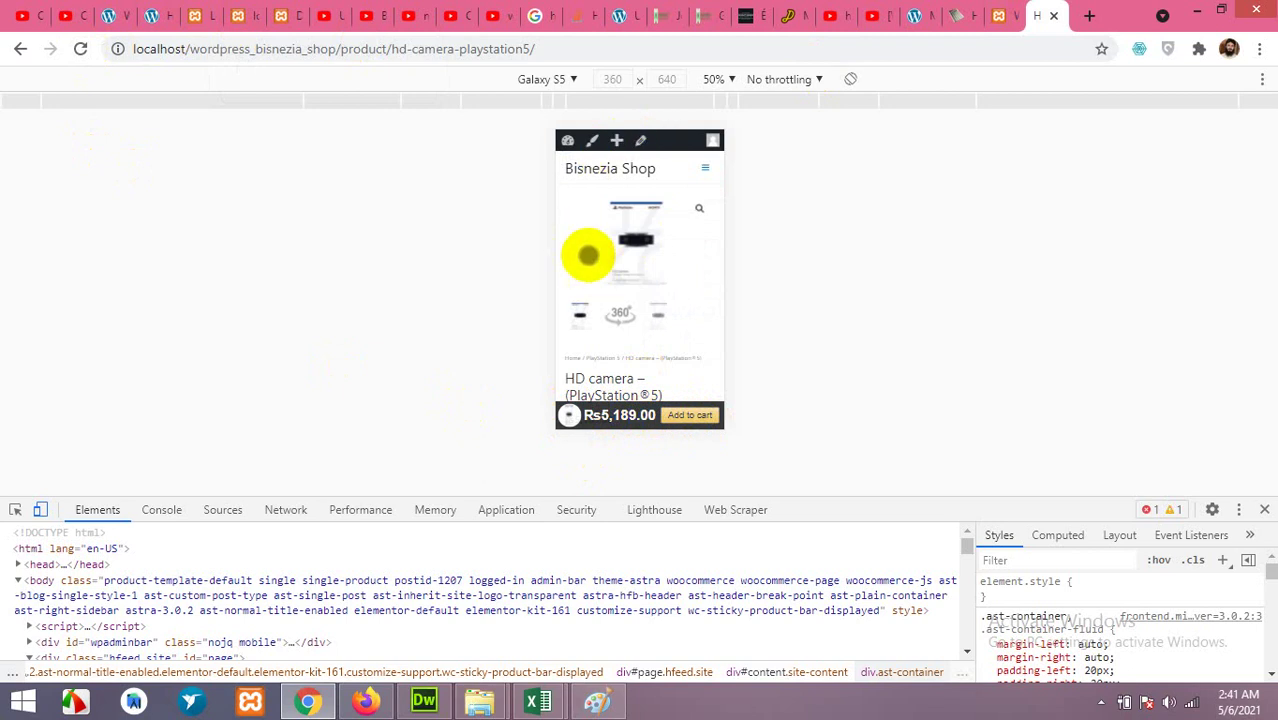
- Test the Rs5,189.00 bottom bar in the mobile preview and compare it with the live Firefox store
click(570, 415)
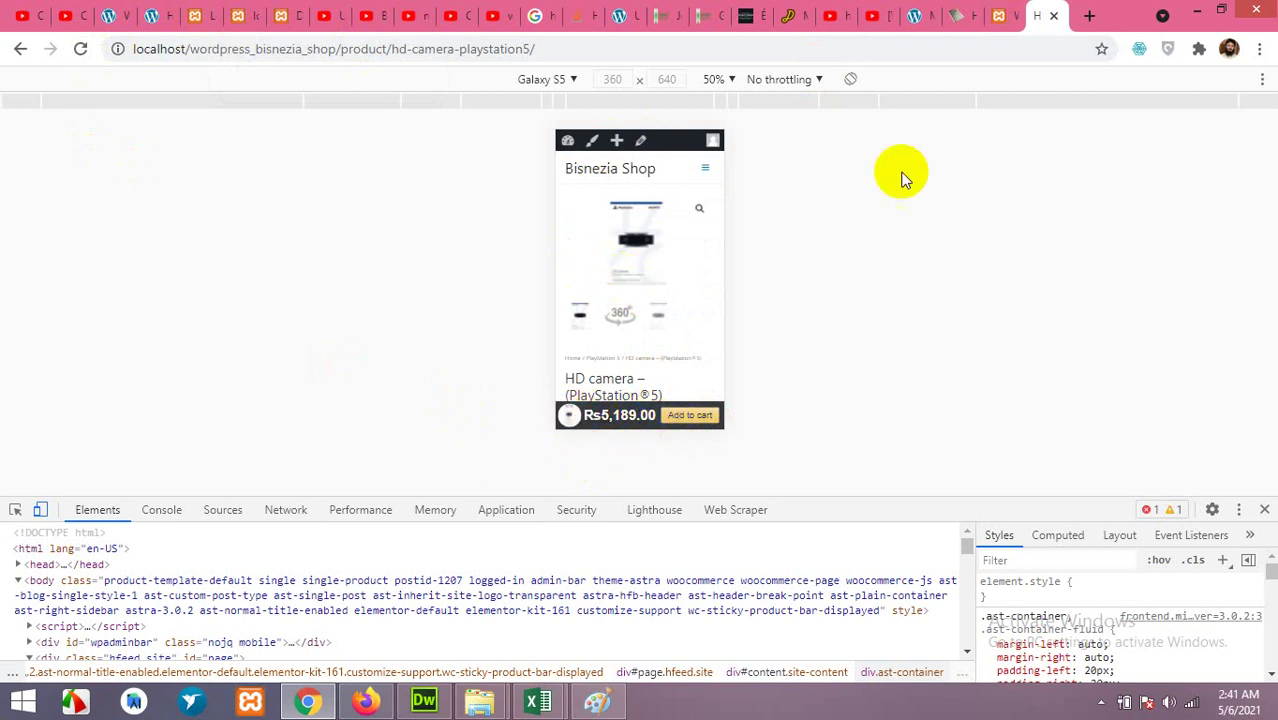
click(366, 702)
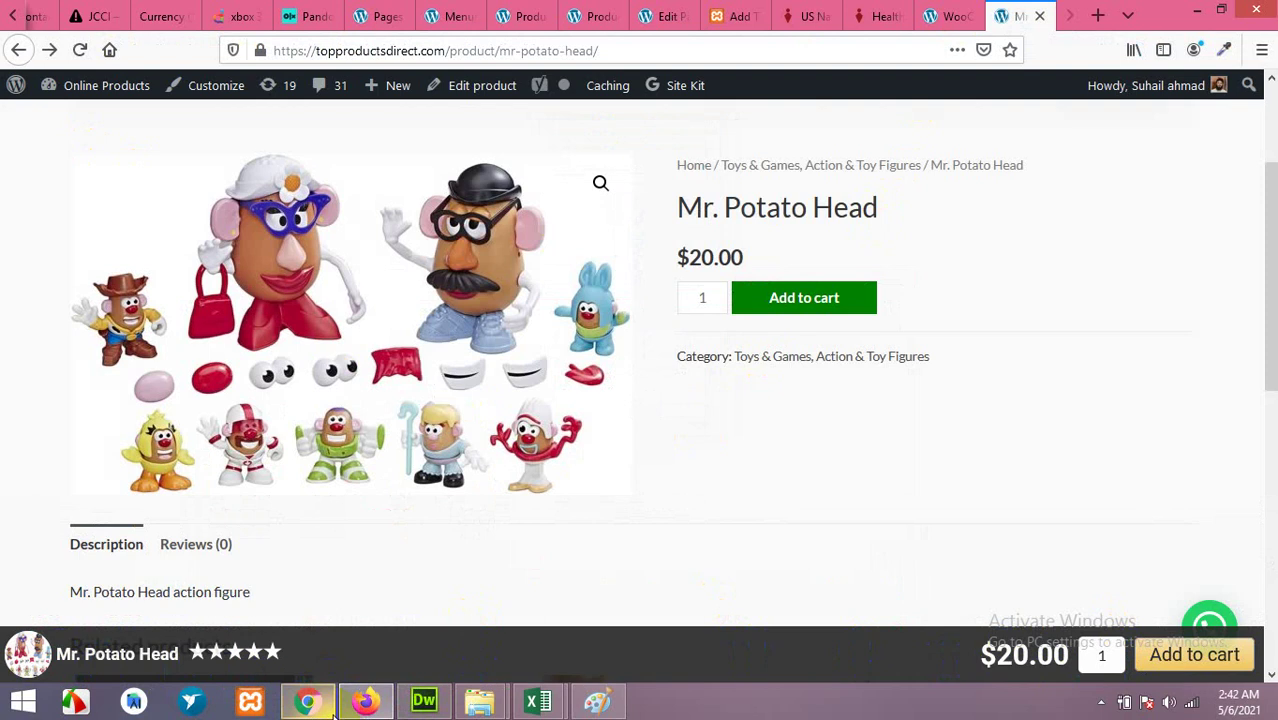
click(362, 704)
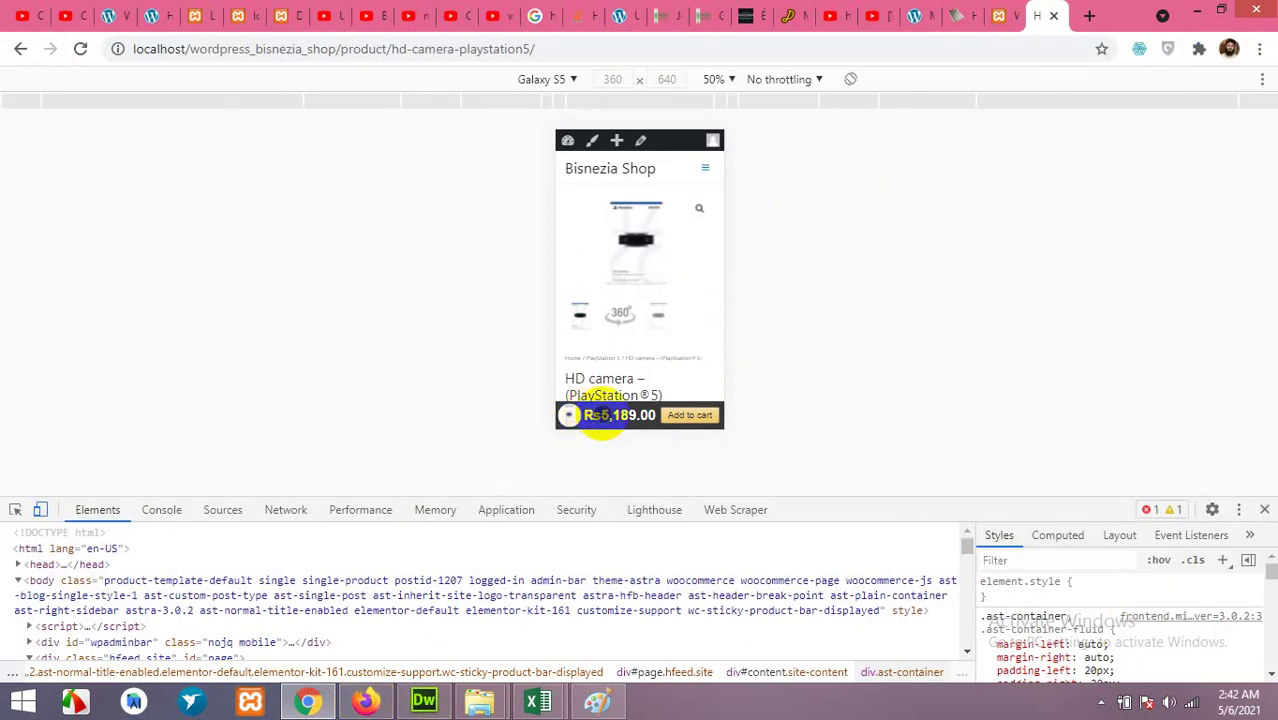
click(608, 418)
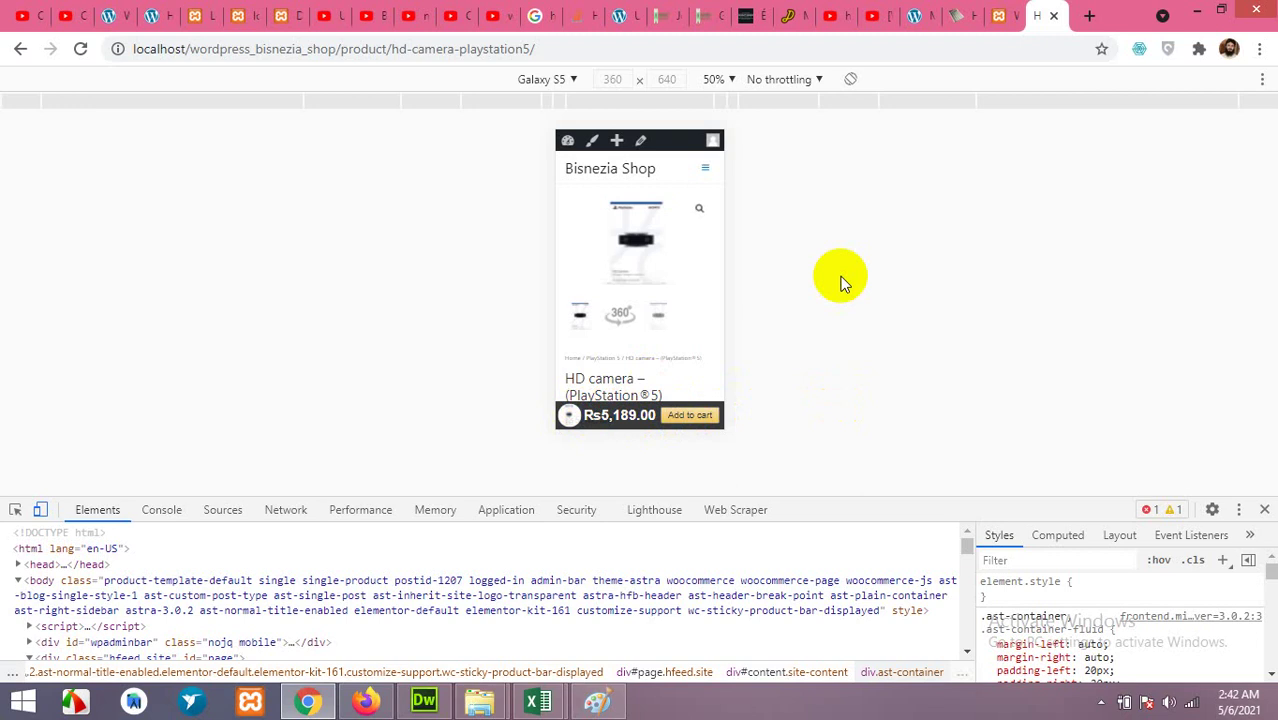
click(1002, 18)
scroll(499, 466, down, 10)
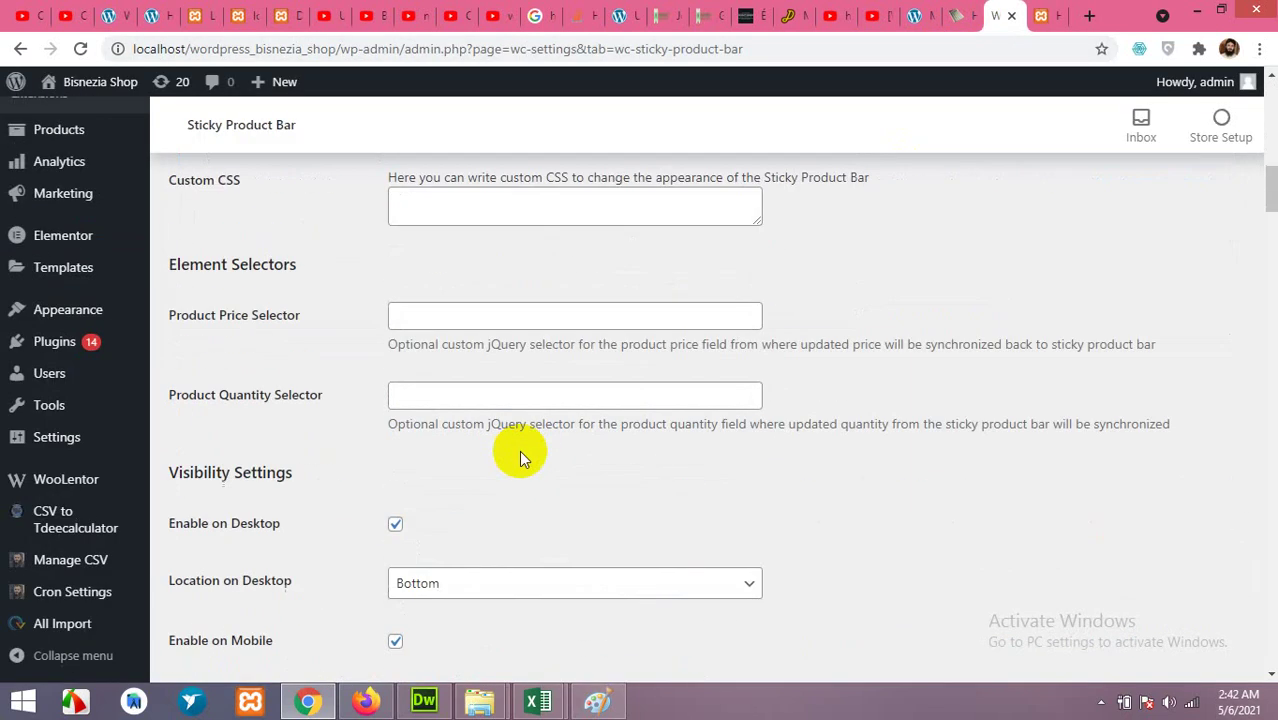
scroll(519, 458, down, 13)
scroll(456, 504, up, 5)
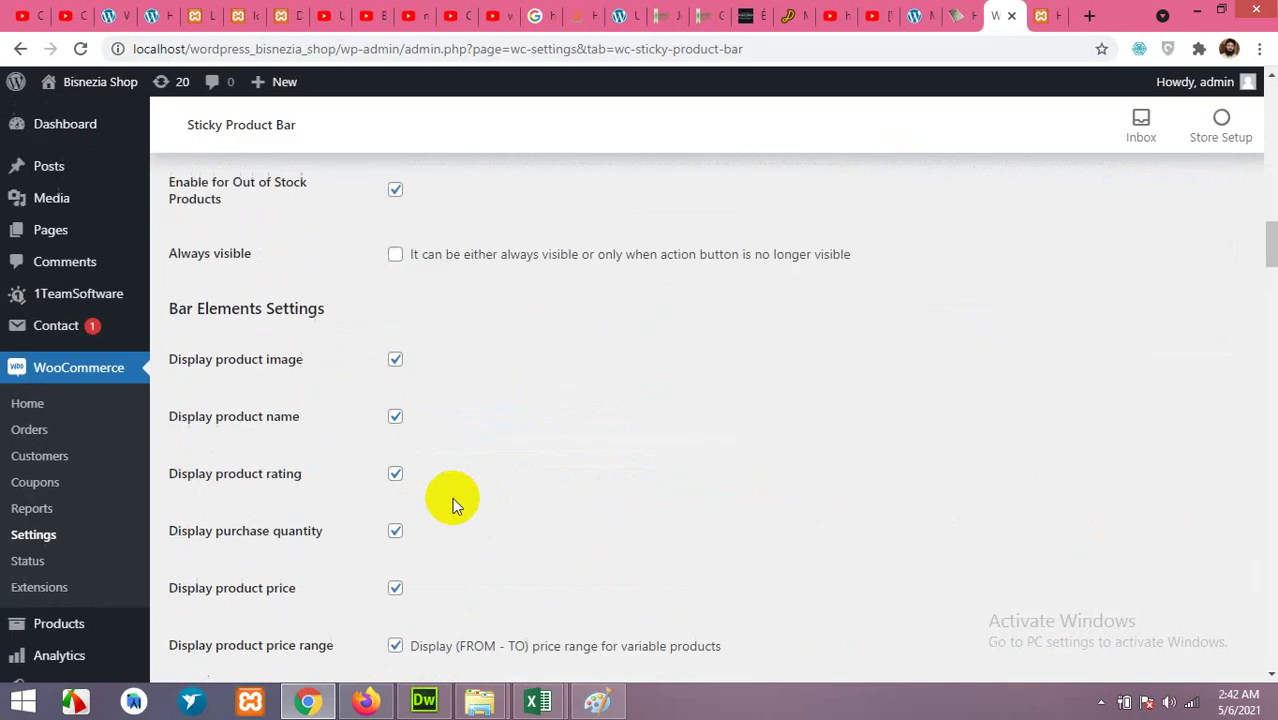
scroll(452, 497, up, 1)
scroll(406, 463, up, 3)
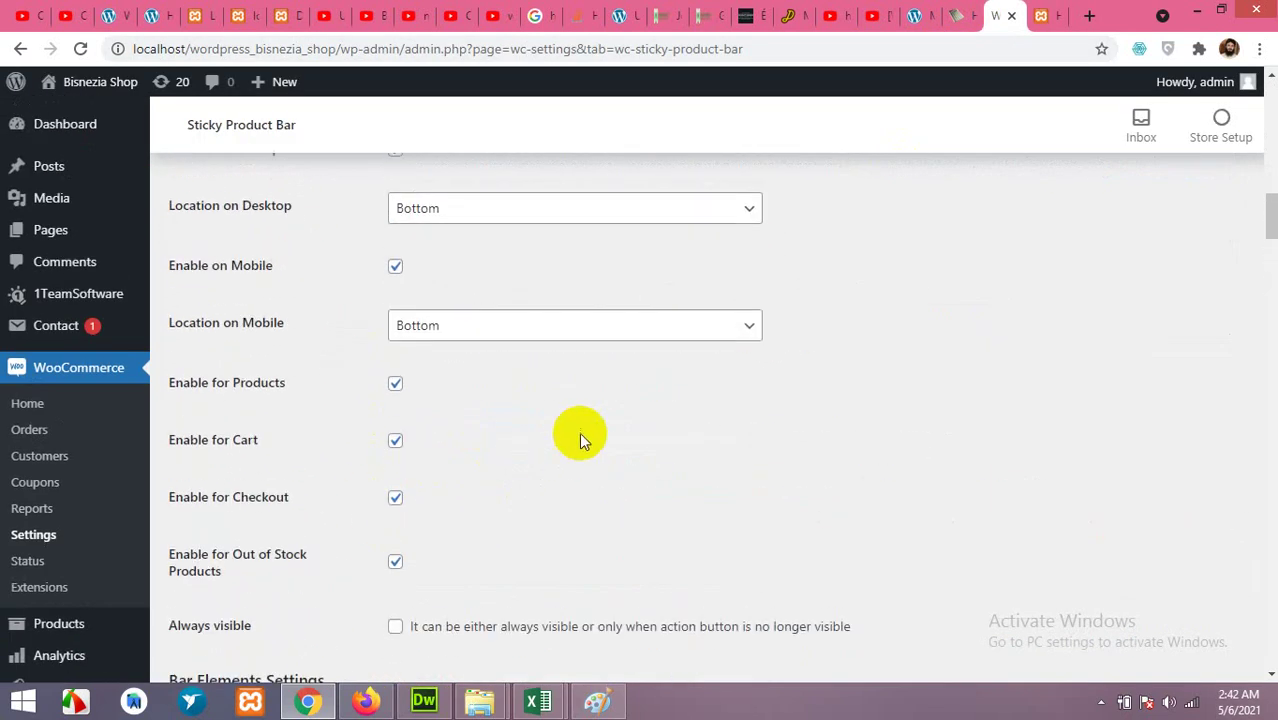